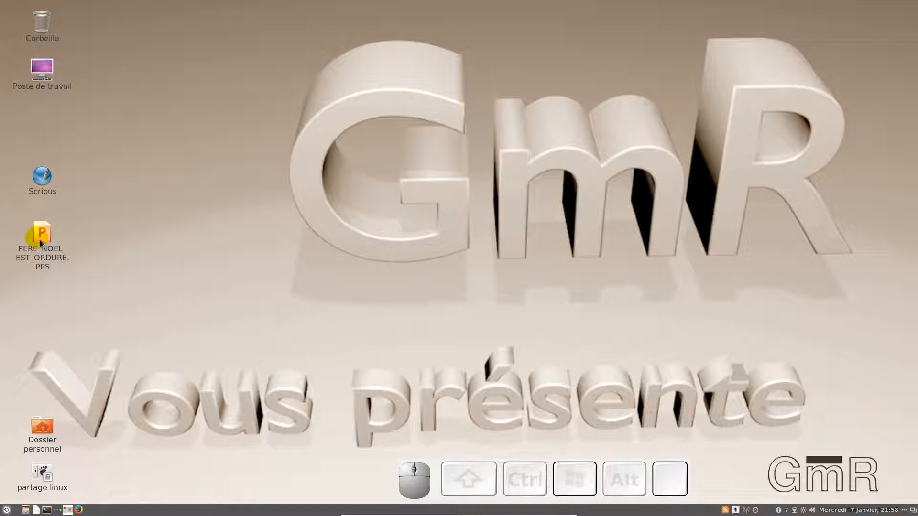
Open PERE_NOEL_EST_ORDURE.PPS from the desktop and advance its slideshow to the third slide.
{"action": "left_click_drag", "start_coordinate": [41, 243], "coordinate": [119, 249]}
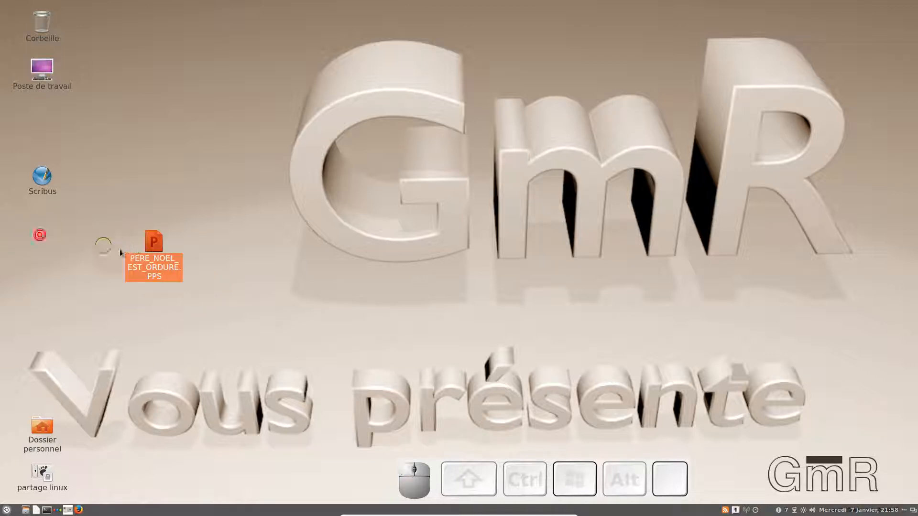
{"action": "double_click", "coordinate": [158, 247]}
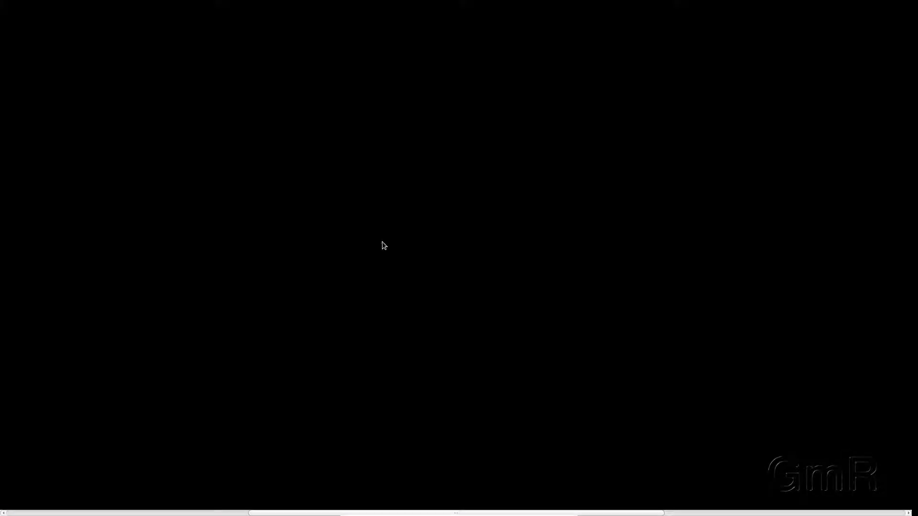
{"action": "left_click", "coordinate": [383, 243]}
{"action": "left_click", "coordinate": [432, 261]}
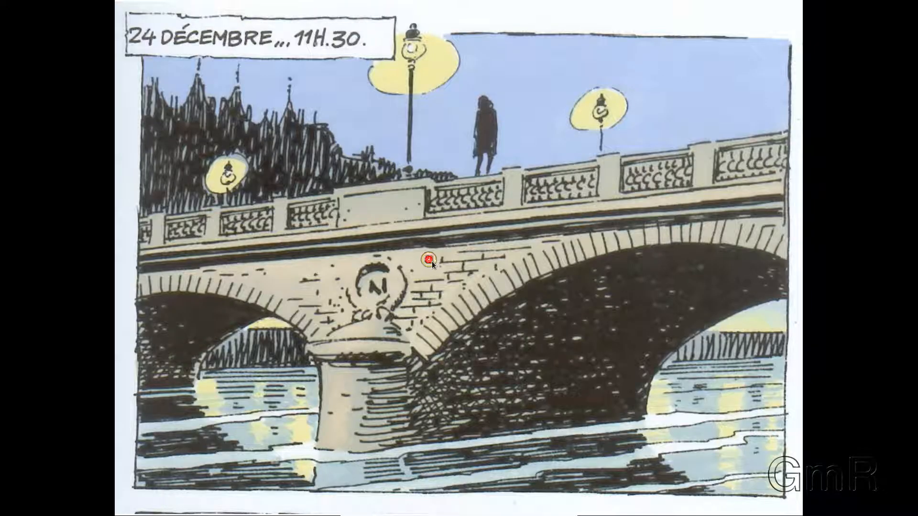
{"action": "left_click", "coordinate": [432, 261]}
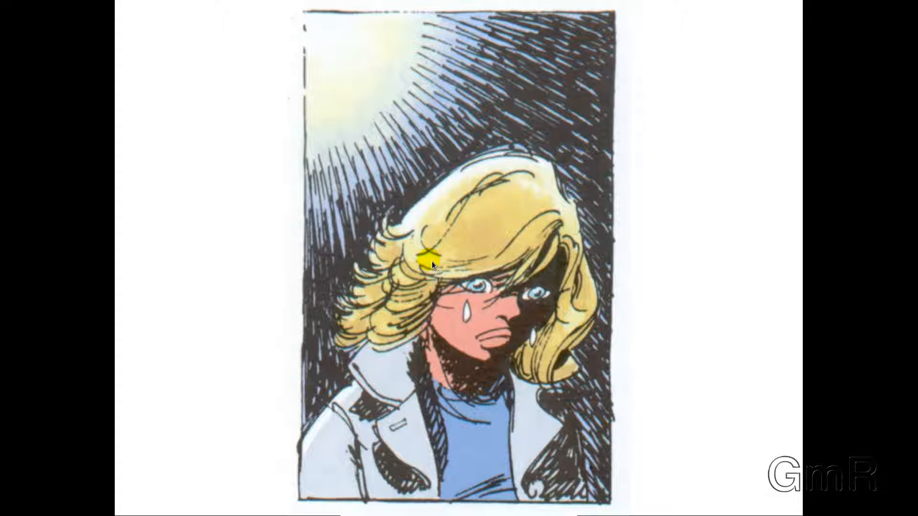
Leave the running slideshow and open the presentation for editing in LibreOffice Impress.
{"action": "right_click", "coordinate": [507, 196]}
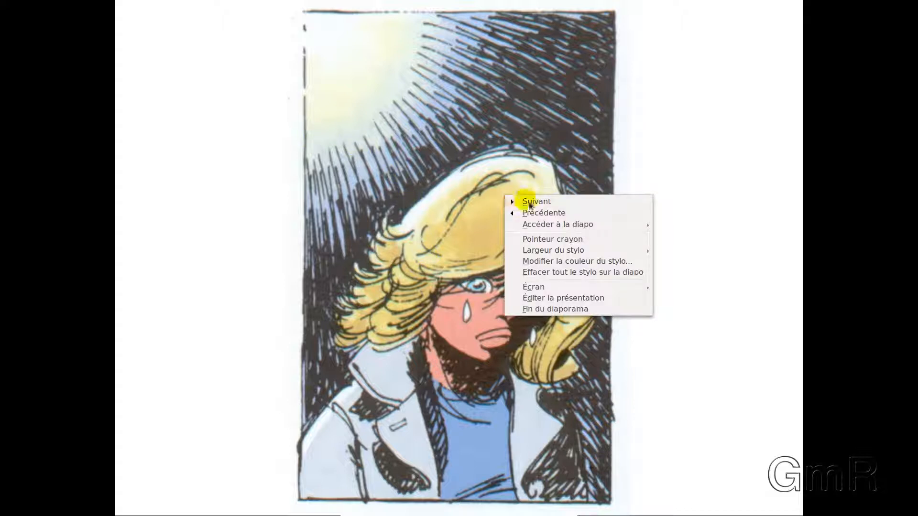
{"action": "mouse_move", "coordinate": [542, 222]}
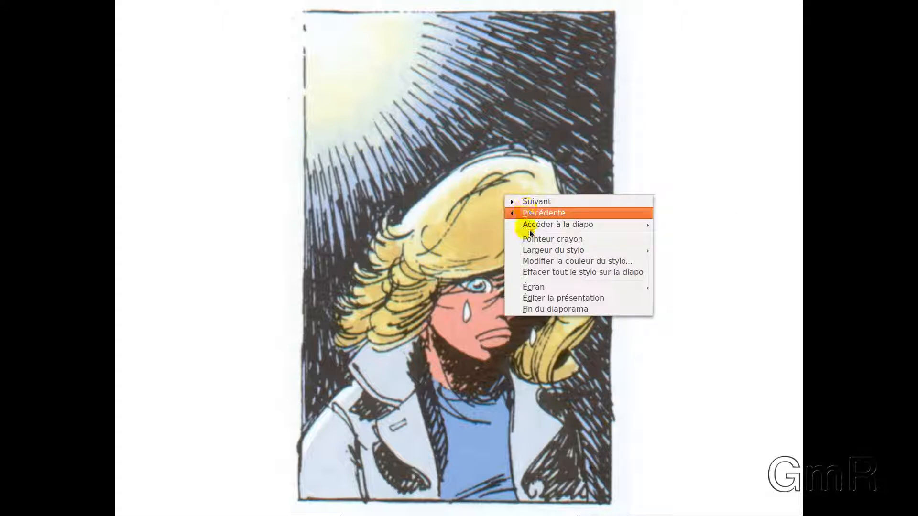
{"action": "left_click", "coordinate": [547, 300]}
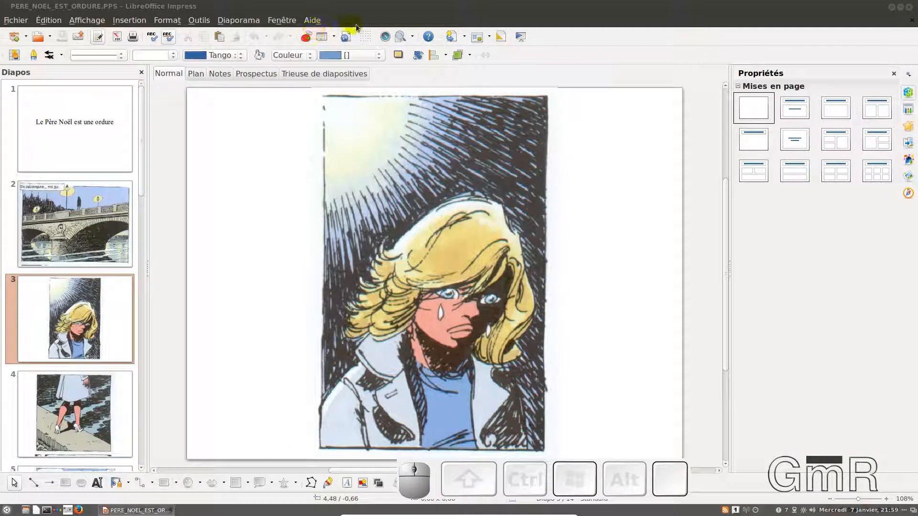
Save a copy of the presentation on the desktop (Bureau) in Présentation ODF (.odp) format and close it.
{"action": "left_click", "coordinate": [22, 21]}
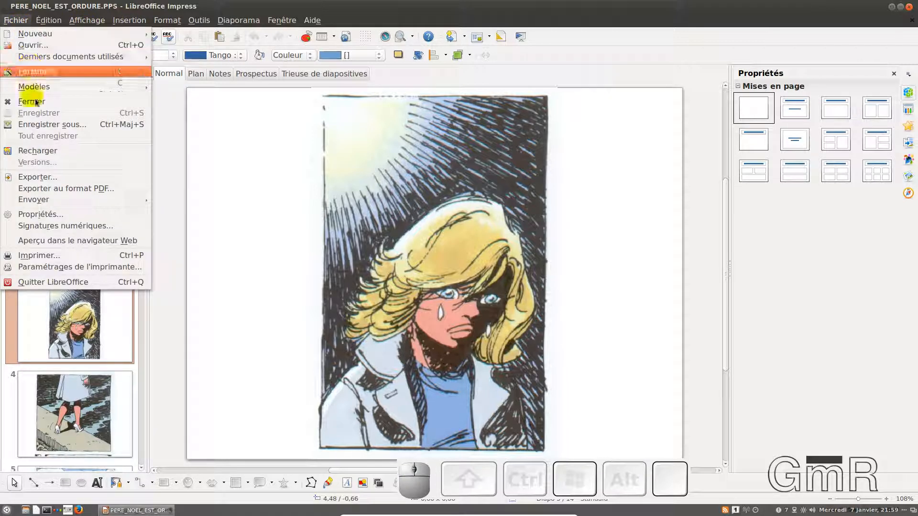
{"action": "left_click", "coordinate": [38, 124]}
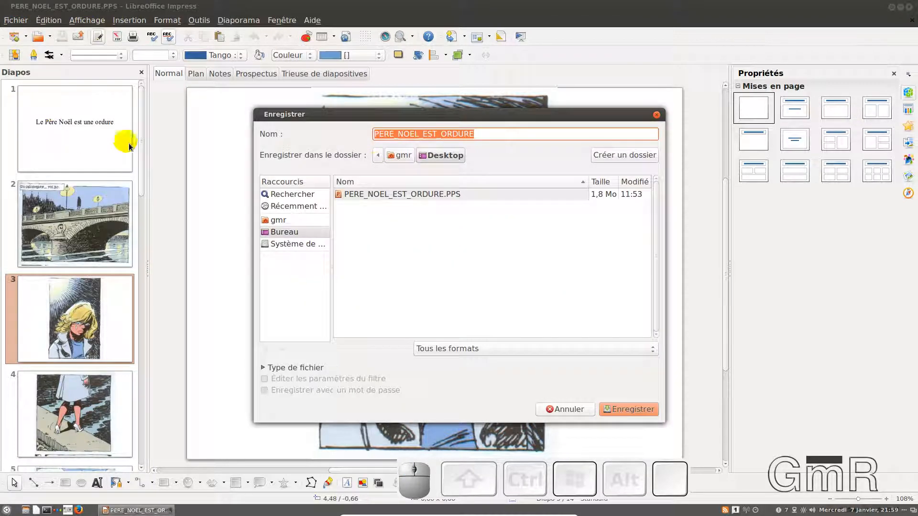
{"action": "left_click", "coordinate": [468, 349]}
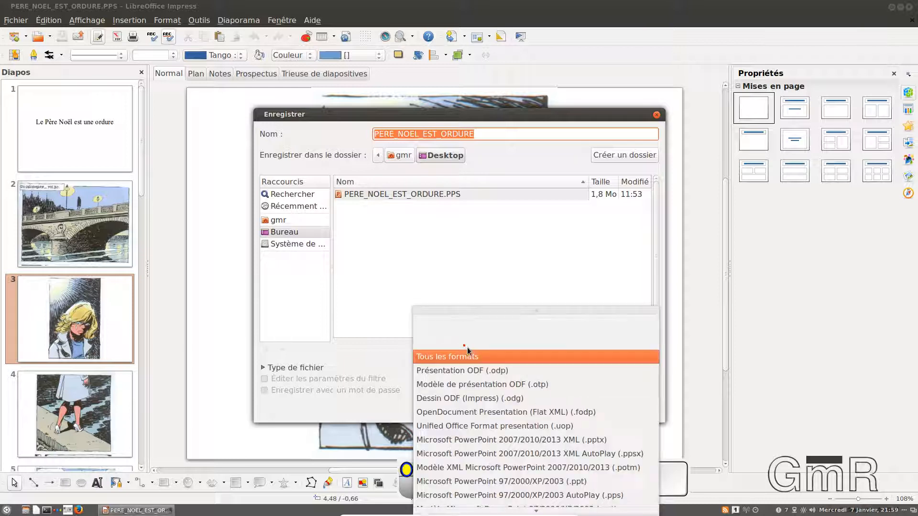
{"action": "left_click", "coordinate": [471, 372]}
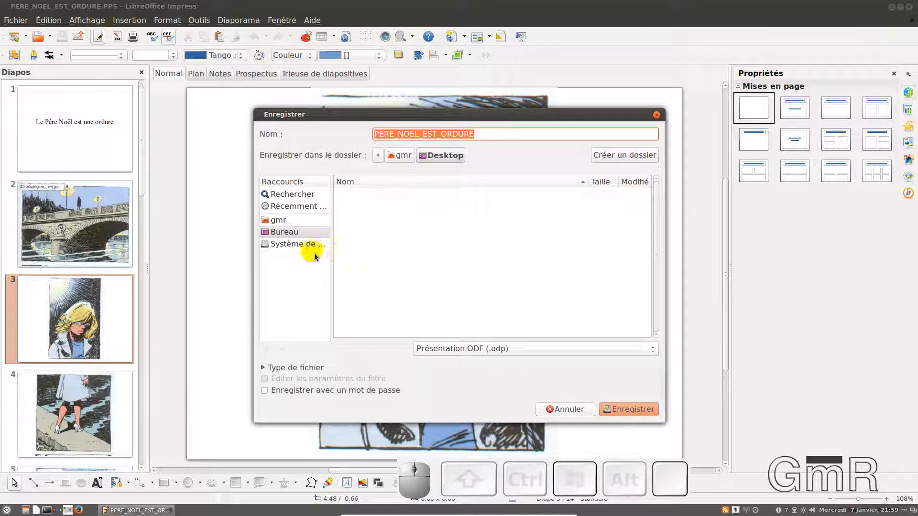
{"action": "left_click", "coordinate": [293, 233]}
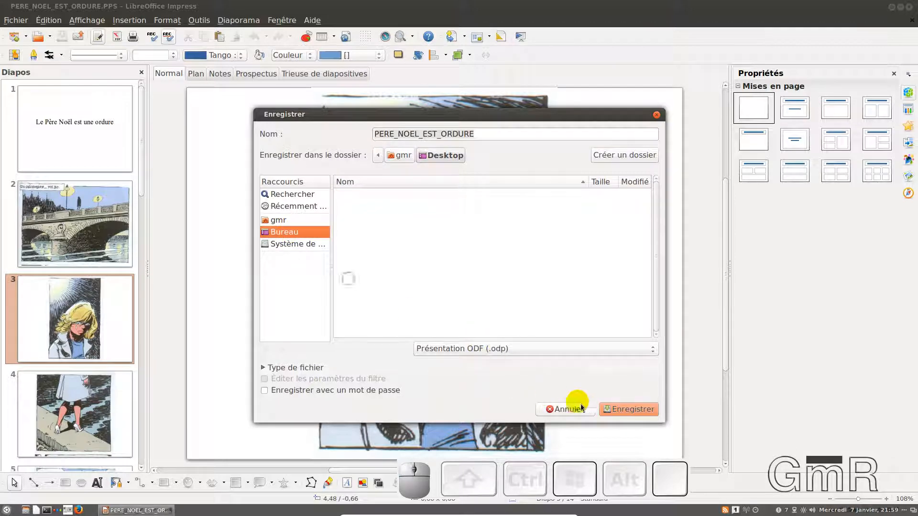
{"action": "left_click", "coordinate": [622, 410]}
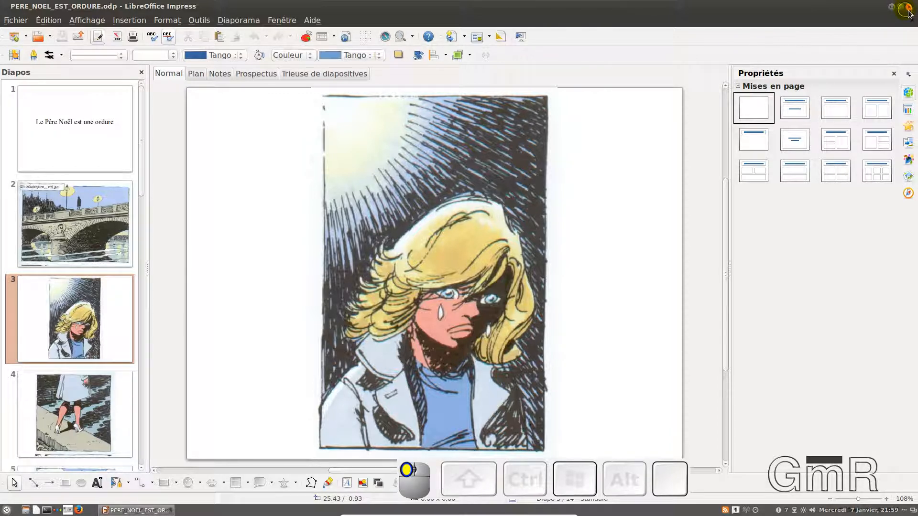
{"action": "left_click", "coordinate": [910, 10]}
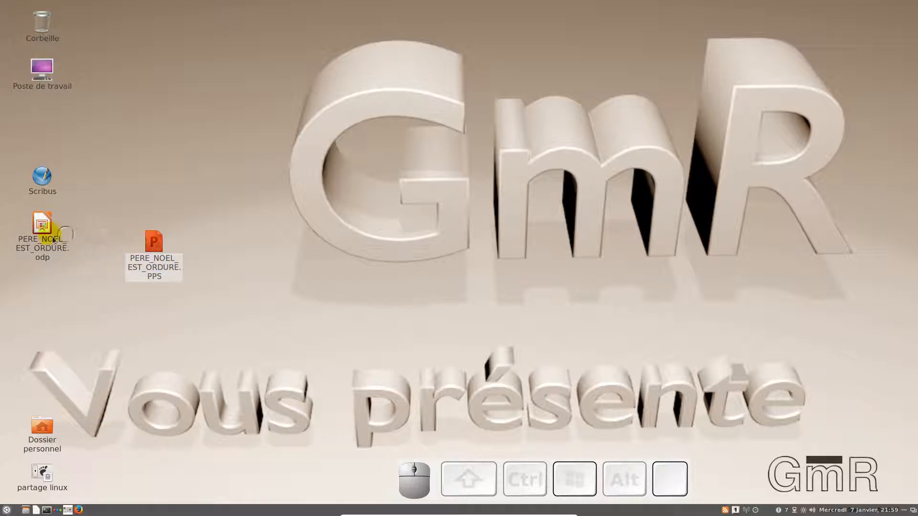
Move the new .odp file to a free area of the desktop and place the .PPS file back below Scribus.
{"action": "left_click_drag", "start_coordinate": [53, 241], "coordinate": [203, 174]}
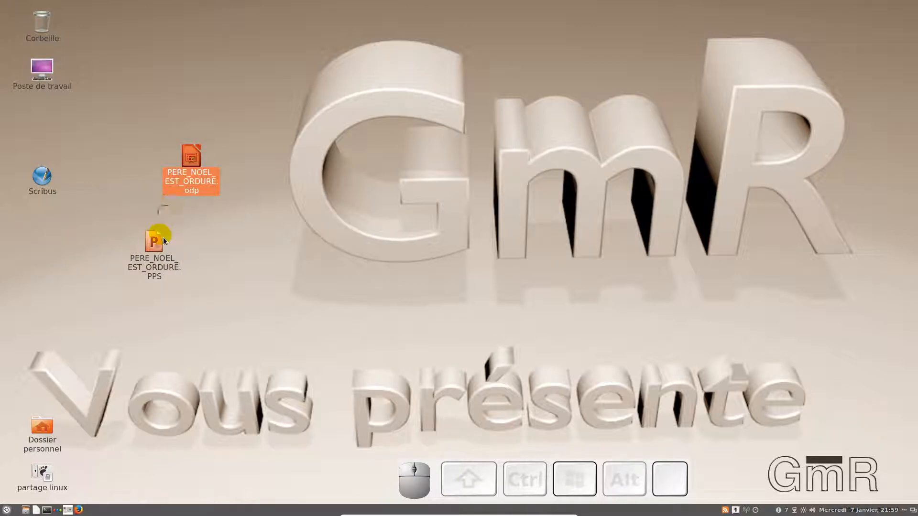
{"action": "left_click_drag", "start_coordinate": [158, 247], "coordinate": [56, 237]}
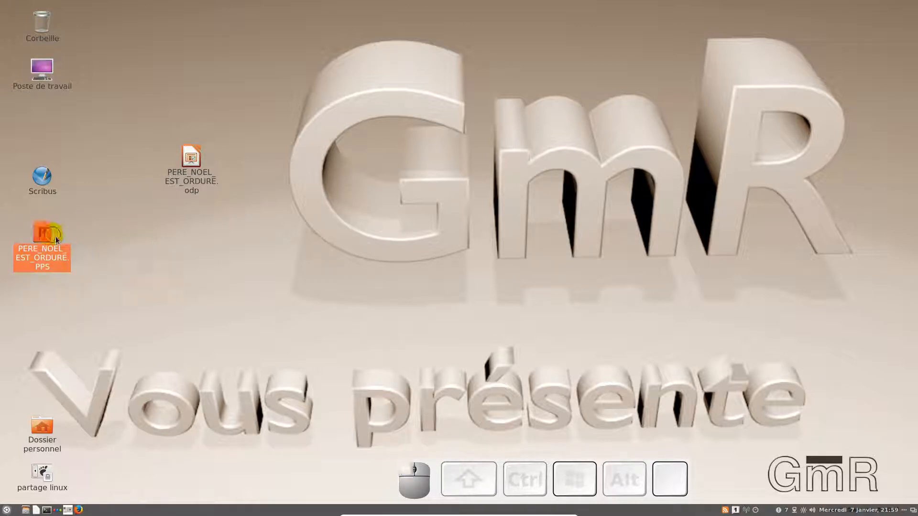
Mount PERE_NOEL_EST_ORDURE.odp as an archive using Monteur d'archive.
{"action": "left_click", "coordinate": [199, 168]}
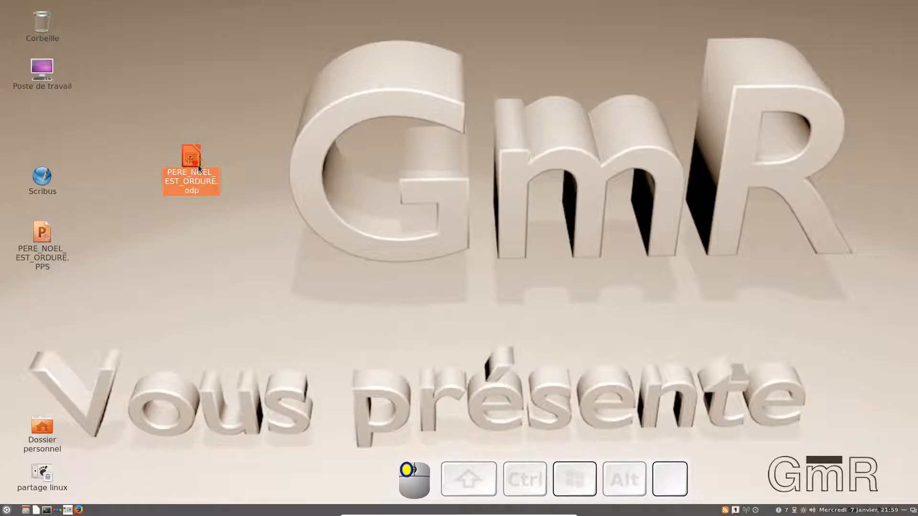
{"action": "right_click", "coordinate": [198, 164]}
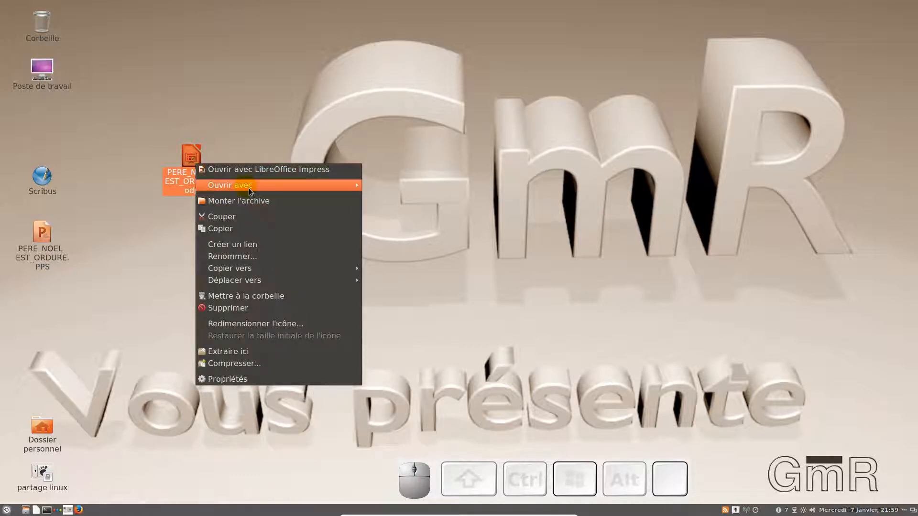
{"action": "mouse_move", "coordinate": [249, 191]}
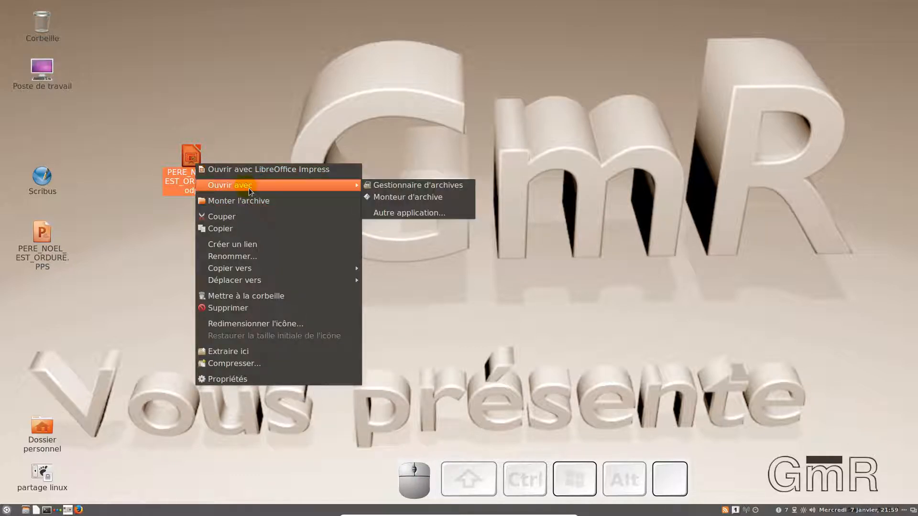
{"action": "left_click", "coordinate": [382, 200]}
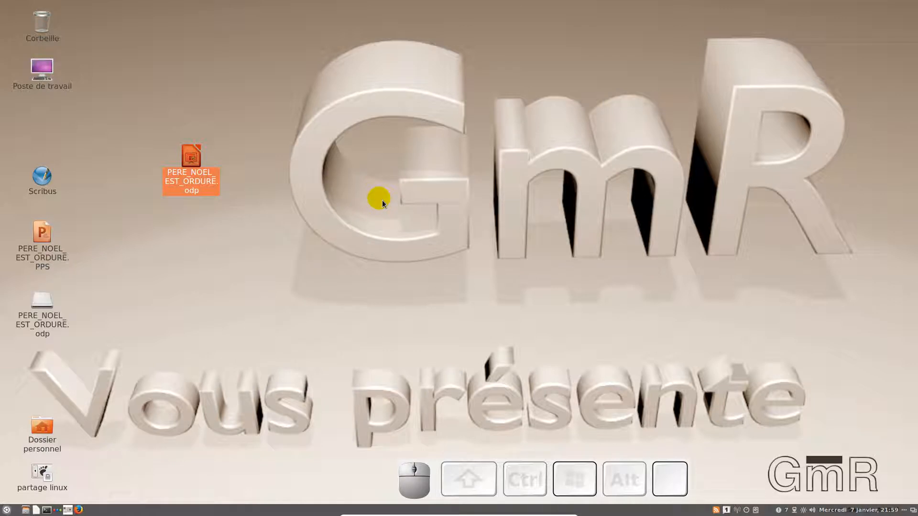
Open the mounted PERE_NOEL_EST_ORDURE.odp volume and position its window clear of the desktop icons.
{"action": "left_click", "coordinate": [48, 318]}
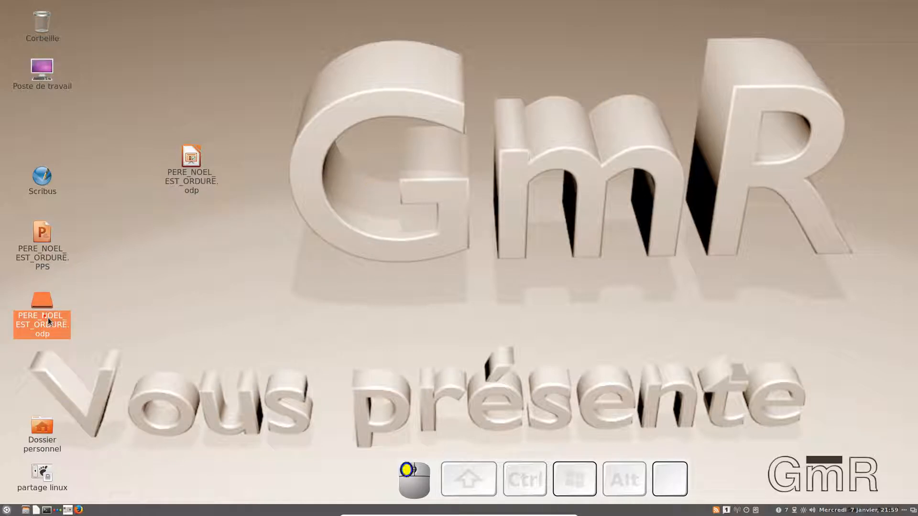
{"action": "double_click", "coordinate": [50, 320]}
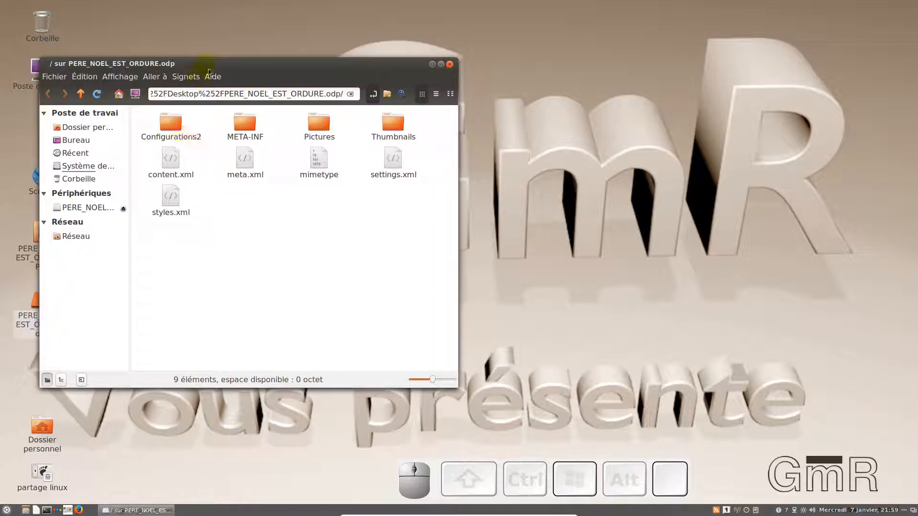
{"action": "left_click_drag", "start_coordinate": [238, 72], "coordinate": [356, 72]}
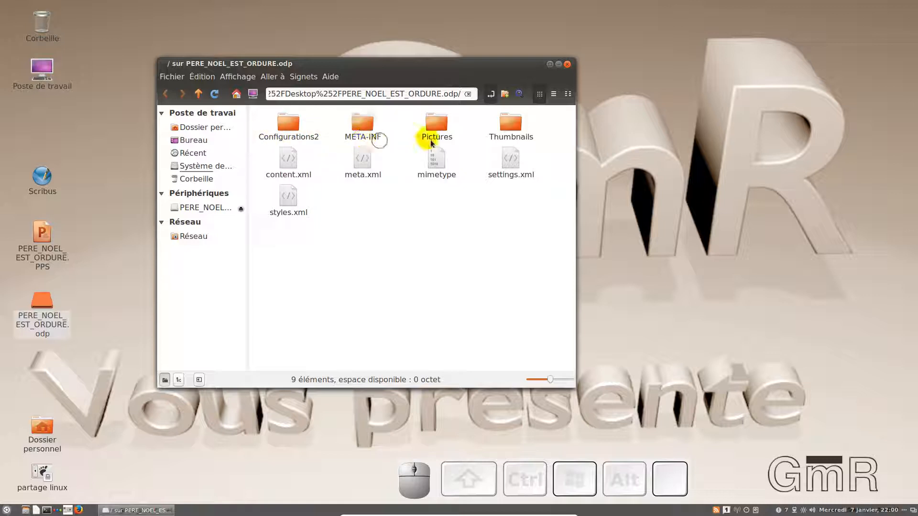
Copy the Pictures folder from the mounted archive to the desktop, close the archive window, and open the copied folder.
{"action": "left_click", "coordinate": [441, 126]}
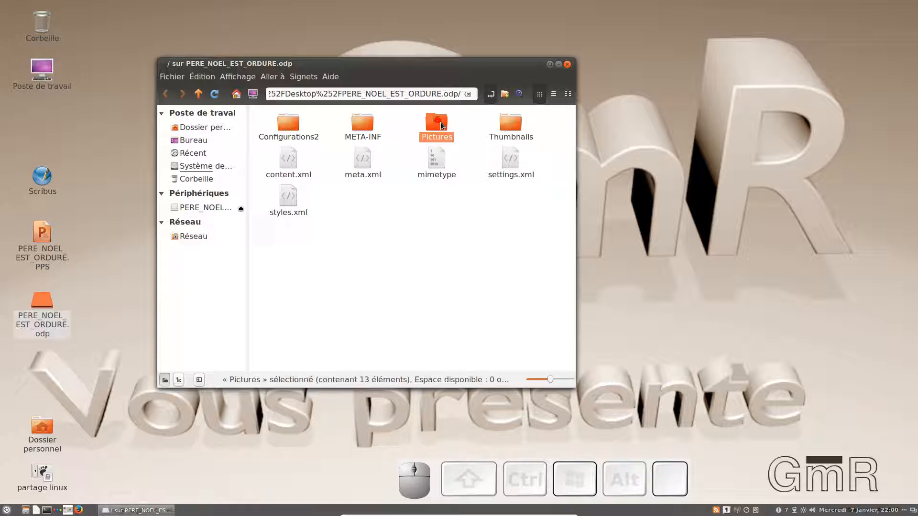
{"action": "left_click_drag", "start_coordinate": [414, 151], "coordinate": [106, 131]}
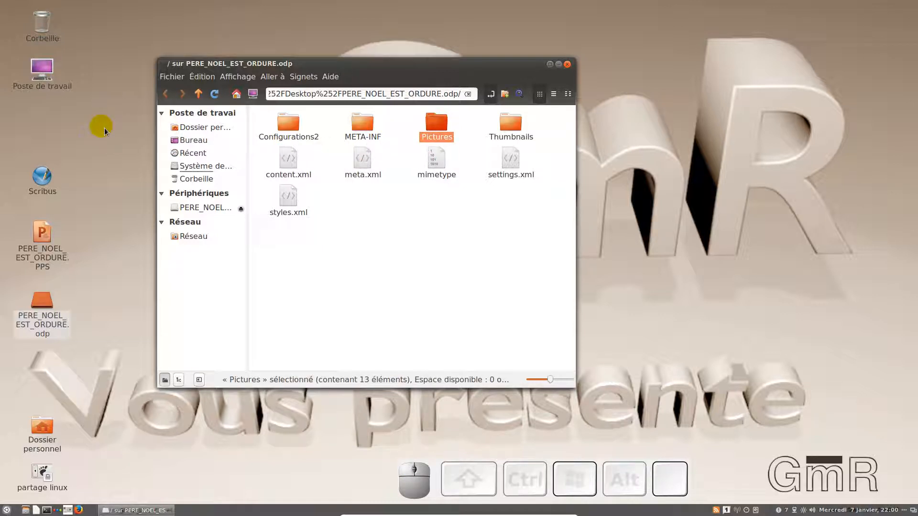
{"action": "left_click", "coordinate": [567, 64]}
{"action": "double_click", "coordinate": [54, 129]}
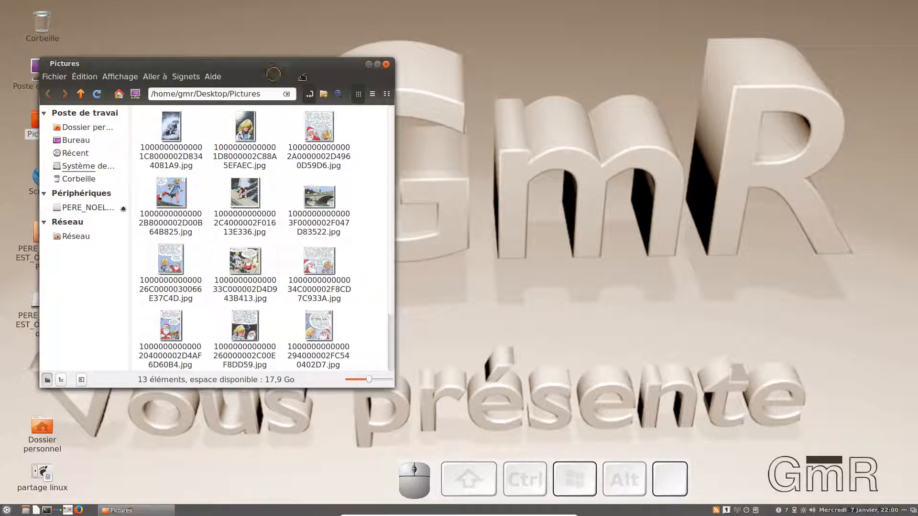
{"action": "left_click_drag", "start_coordinate": [275, 73], "coordinate": [336, 64]}
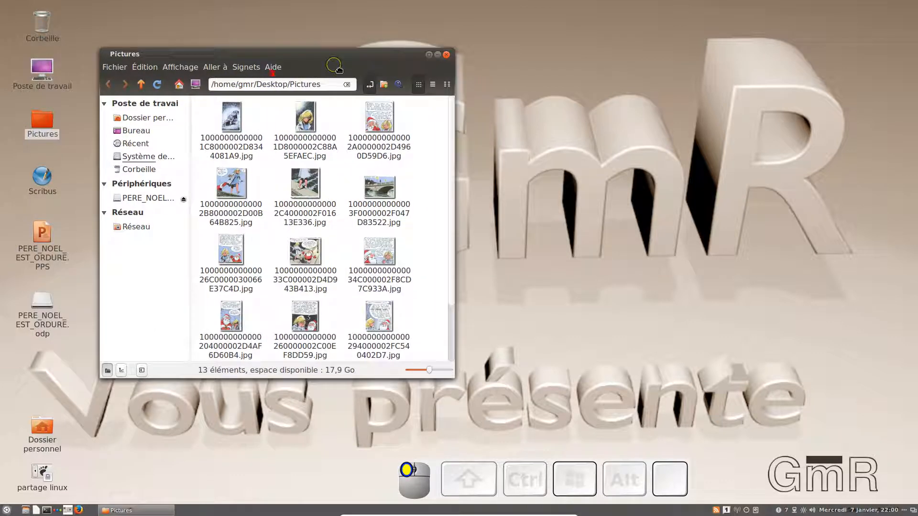
Launch Scribus and create a single-page A4 portrait document with Millimètres (mm) as the default unit.
{"action": "double_click", "coordinate": [45, 178]}
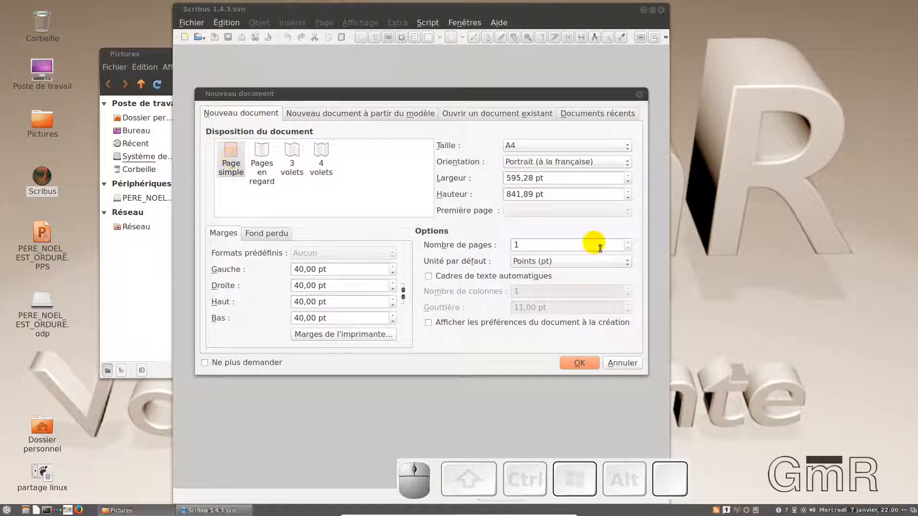
{"action": "left_click", "coordinate": [630, 263]}
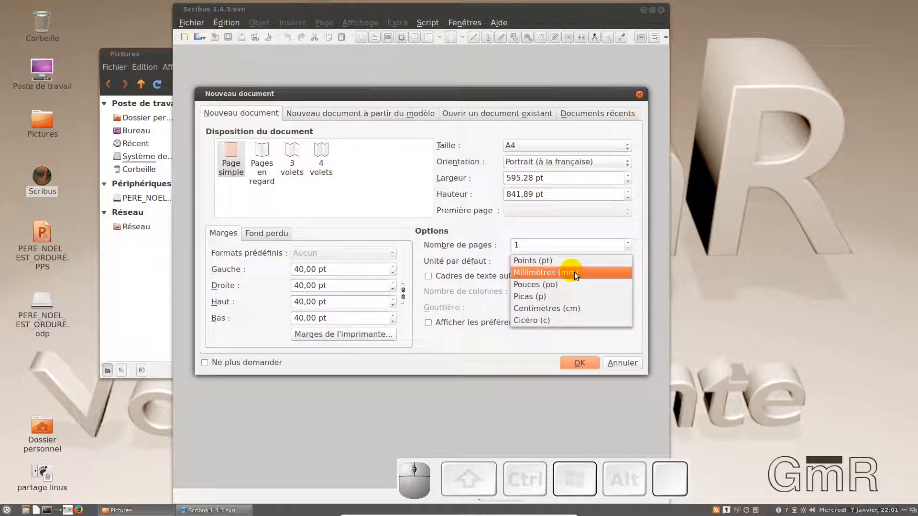
{"action": "left_click", "coordinate": [574, 273]}
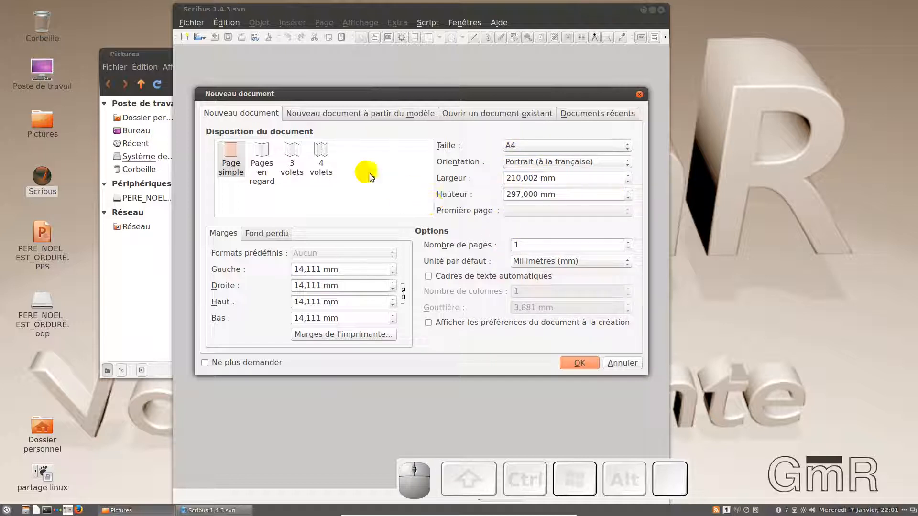
{"action": "left_click", "coordinate": [578, 365]}
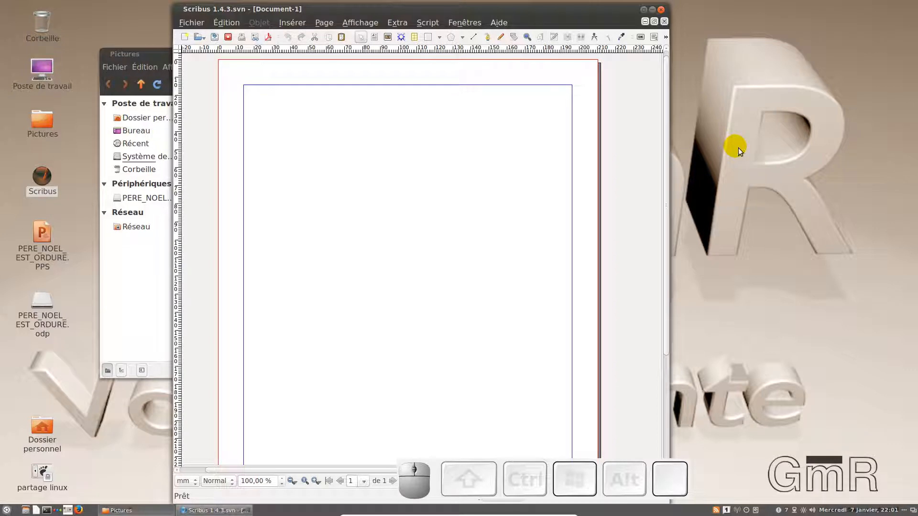
Show the Properties palette and place it beside the document window.
{"action": "key", "text": "F2"}
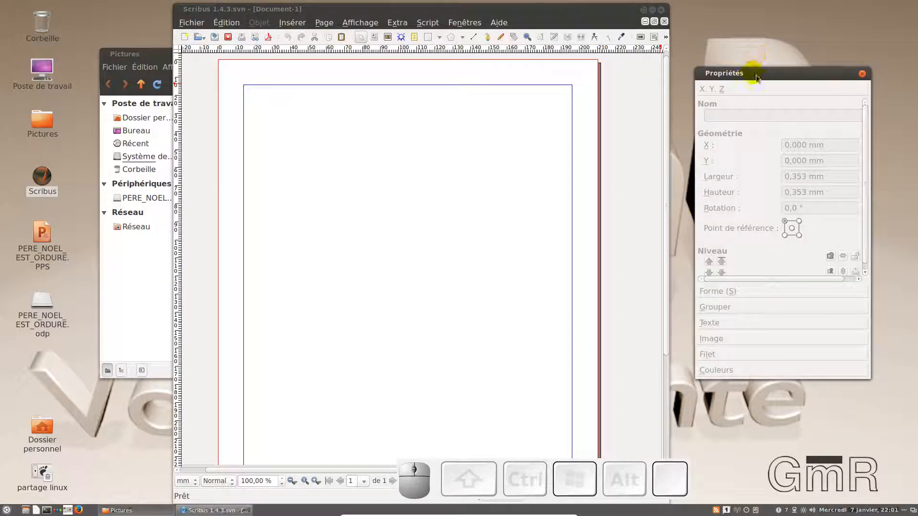
{"action": "left_click_drag", "start_coordinate": [754, 73], "coordinate": [745, 45]}
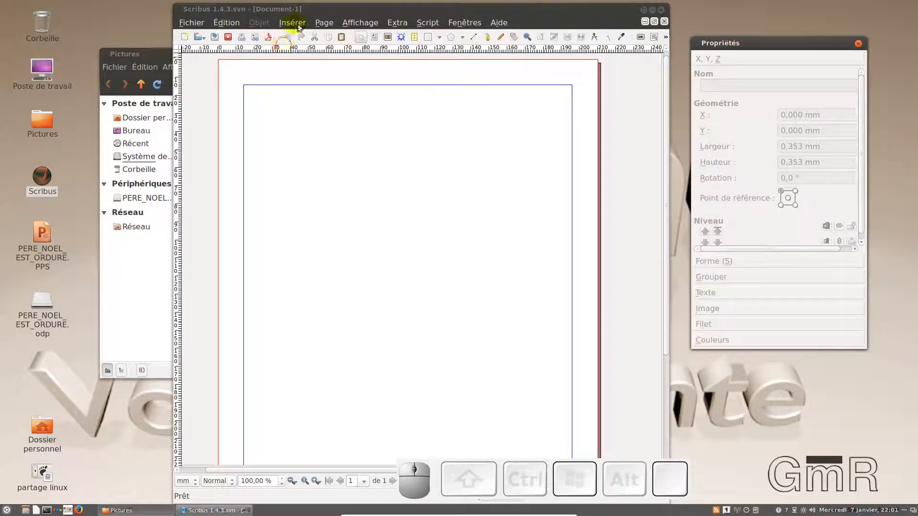
Create a new line style (Style de filet) with a solid line 3 pt thick.
{"action": "left_click", "coordinate": [233, 23]}
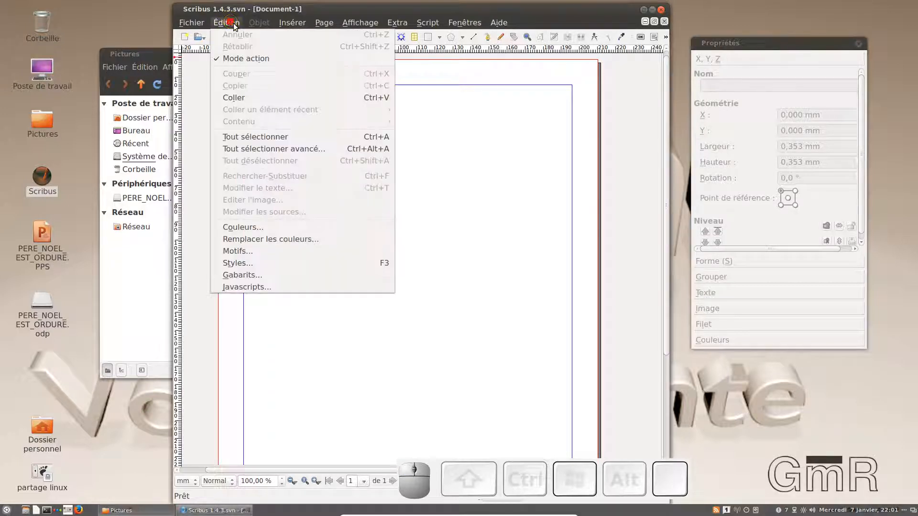
{"action": "left_click", "coordinate": [252, 262]}
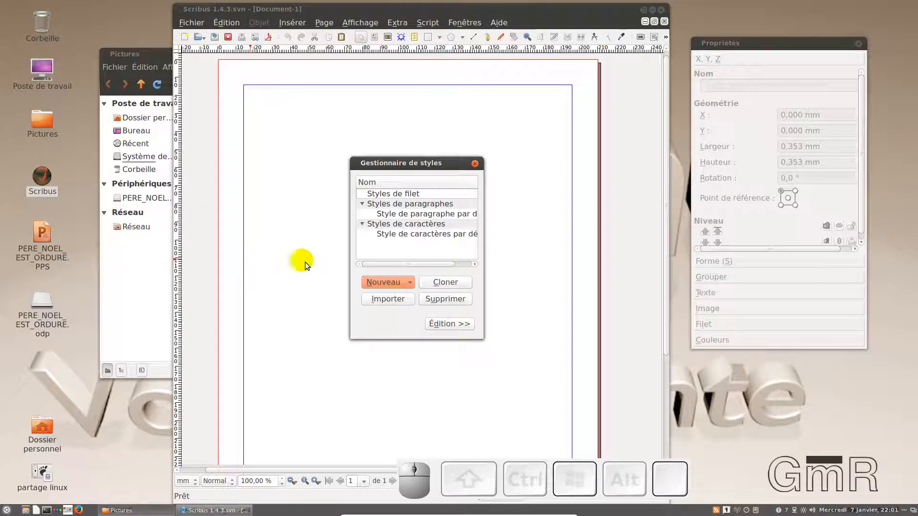
{"action": "left_click", "coordinate": [410, 196]}
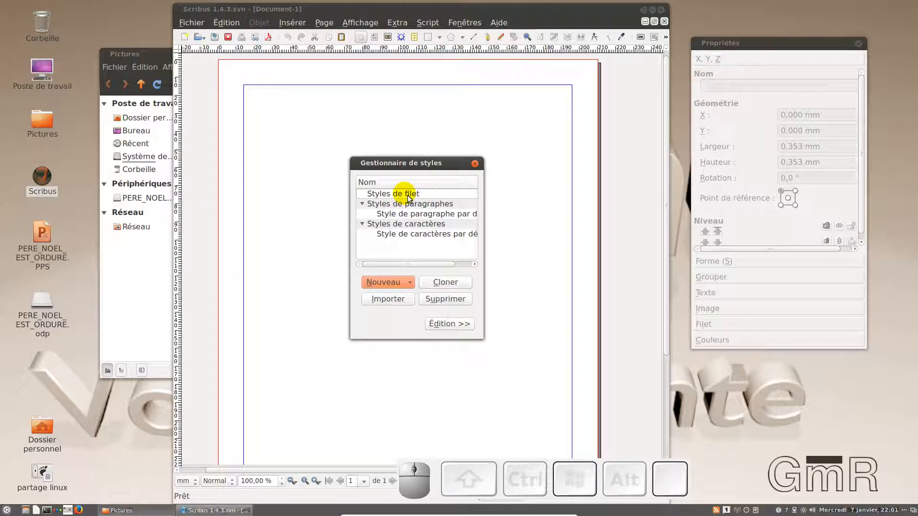
{"action": "left_click", "coordinate": [395, 286]}
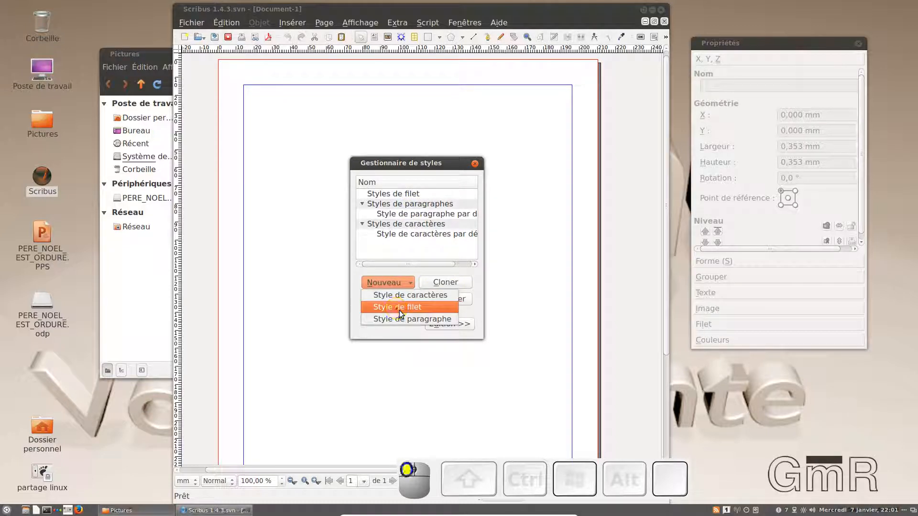
{"action": "left_click", "coordinate": [400, 307]}
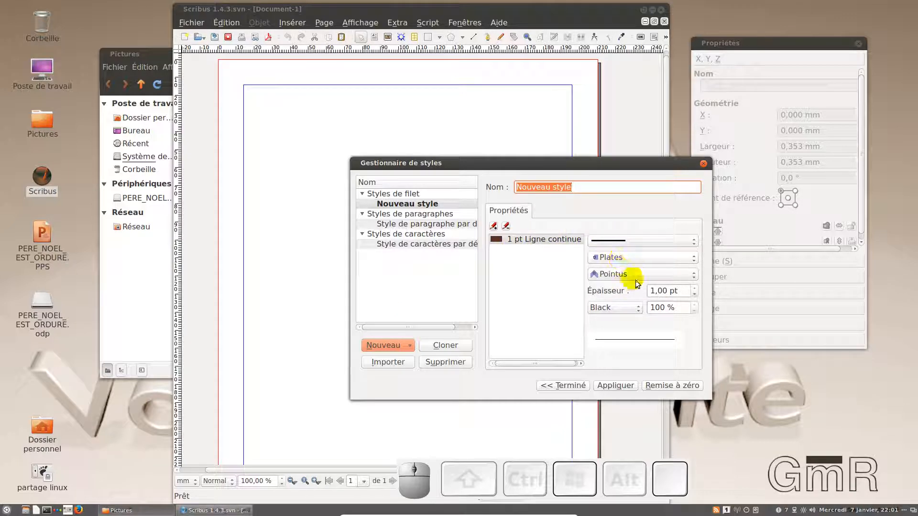
{"action": "left_click", "coordinate": [697, 289]}
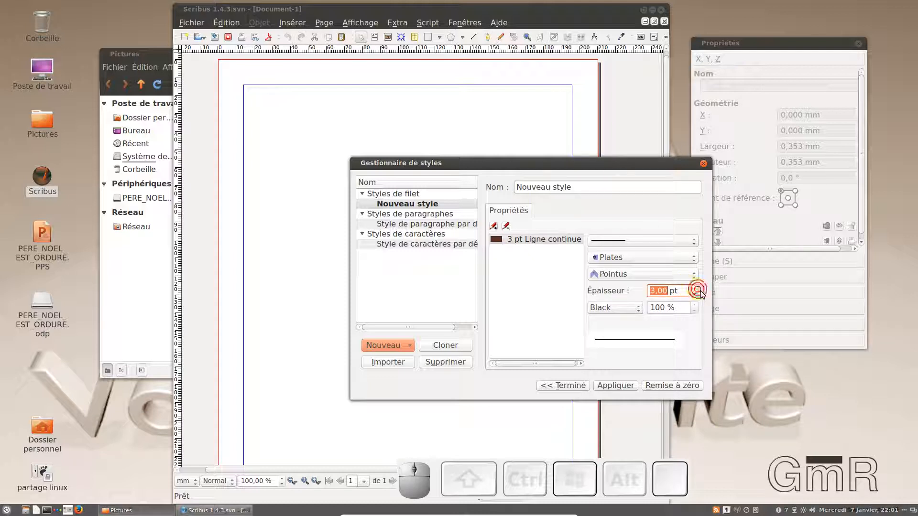
{"action": "left_click", "coordinate": [697, 288]}
{"action": "left_click", "coordinate": [696, 295]}
Name the new line style "continu 3points", apply it and close the style manager.
{"action": "left_click_drag", "start_coordinate": [580, 187], "coordinate": [445, 187]}
{"action": "type", "text": "co"}
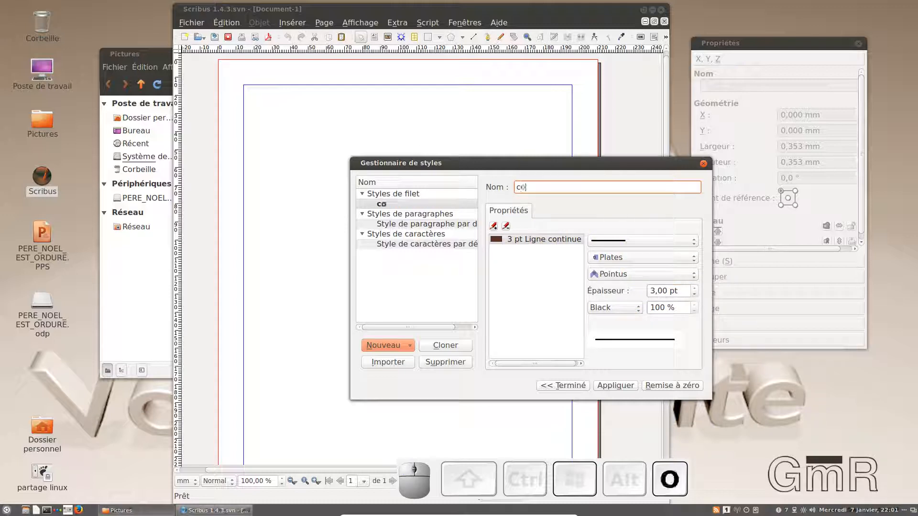
{"action": "type", "text": "ntinu 3p"}
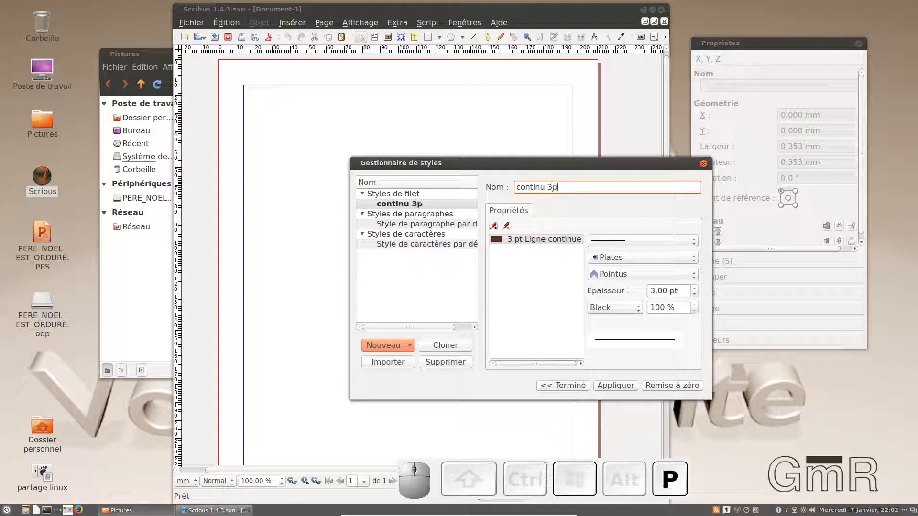
{"action": "type", "text": "oints"}
{"action": "left_click", "coordinate": [615, 389]}
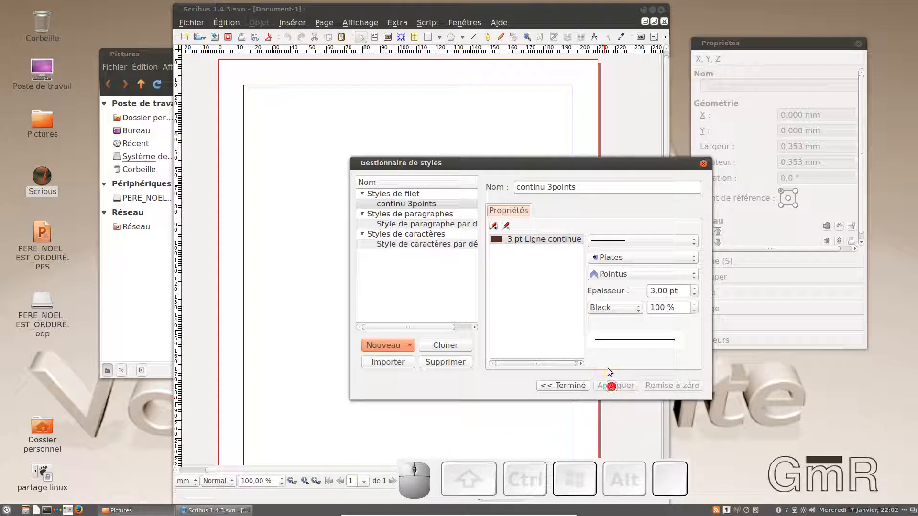
{"action": "left_click", "coordinate": [705, 165]}
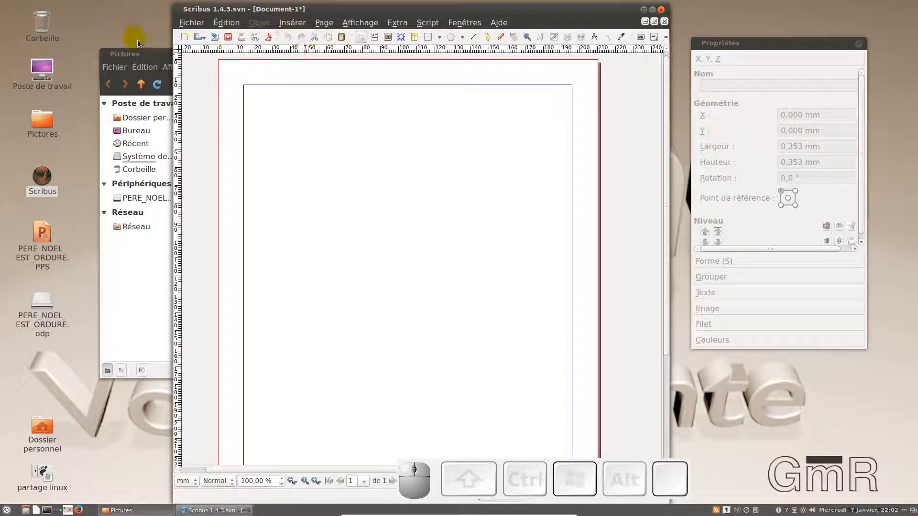
Draw an image frame about 58 by 66 mm in the page's upper-left corner and arrange the document window beside the Pictures folder.
{"action": "left_click_drag", "start_coordinate": [349, 16], "coordinate": [404, 16]}
{"action": "left_click_drag", "start_coordinate": [163, 53], "coordinate": [75, 52]}
{"action": "right_click", "coordinate": [414, 123]}
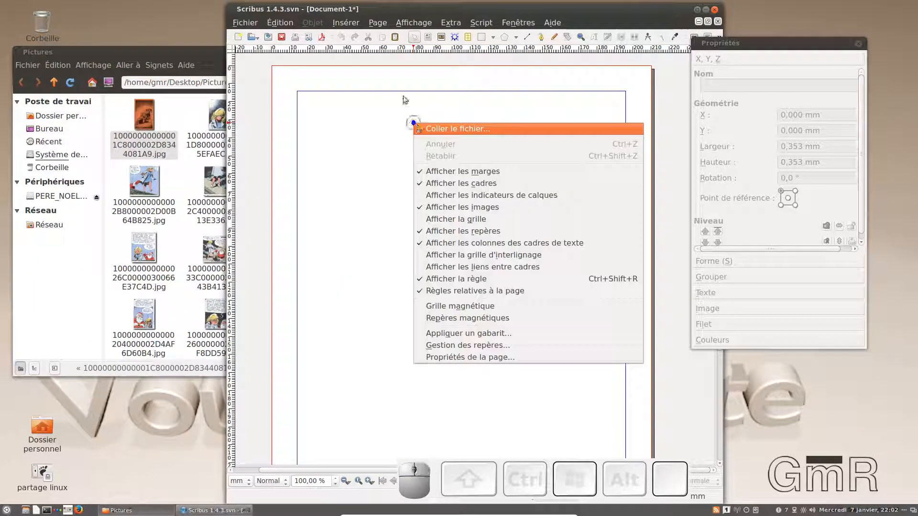
{"action": "left_click", "coordinate": [340, 97]}
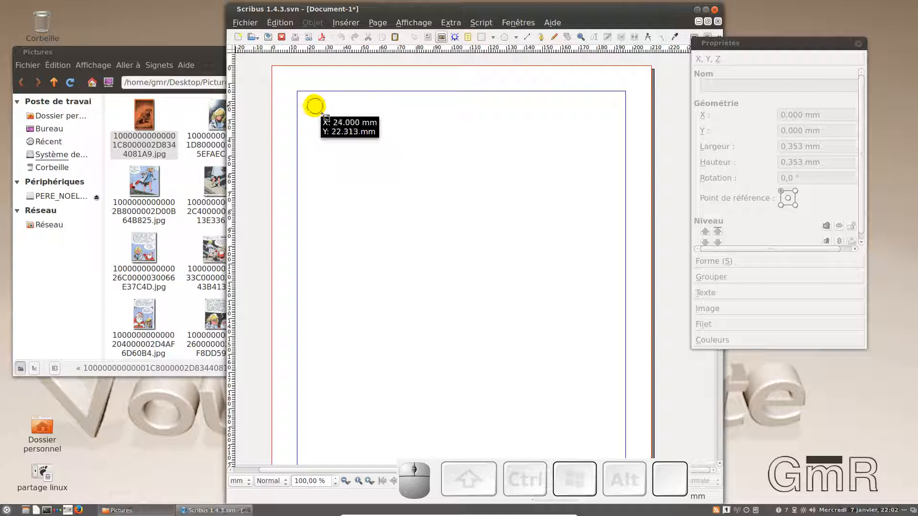
{"action": "left_click_drag", "start_coordinate": [305, 101], "coordinate": [409, 218]}
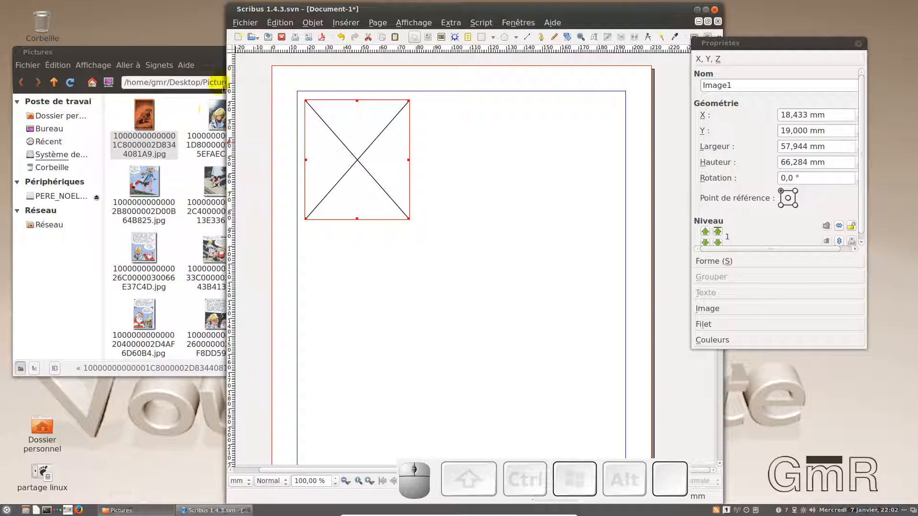
{"action": "left_click_drag", "start_coordinate": [391, 18], "coordinate": [540, 15]}
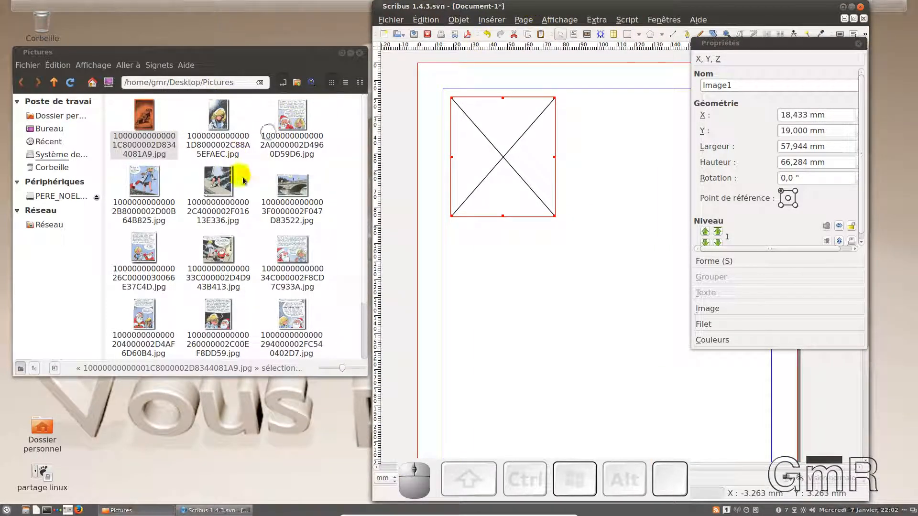
Try to place the bridge picture from the Pictures folder straight into the empty image frame.
{"action": "left_click", "coordinate": [216, 196]}
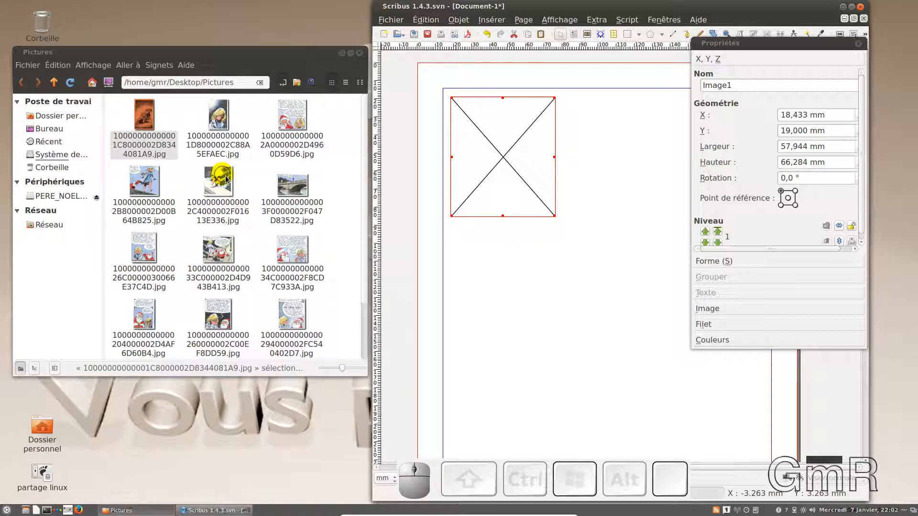
{"action": "left_click_drag", "start_coordinate": [292, 186], "coordinate": [483, 148]}
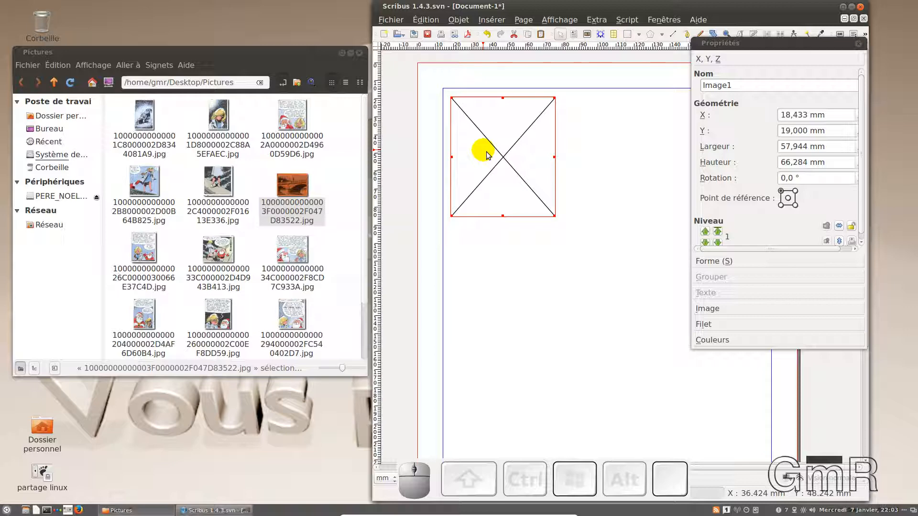
{"action": "left_click_drag", "start_coordinate": [435, 172], "coordinate": [501, 153]}
Import the blonde woman's picture from Desktop/Pictures into the first image frame and shrink the frame to about 44 by 55 mm.
{"action": "right_click", "coordinate": [502, 156]}
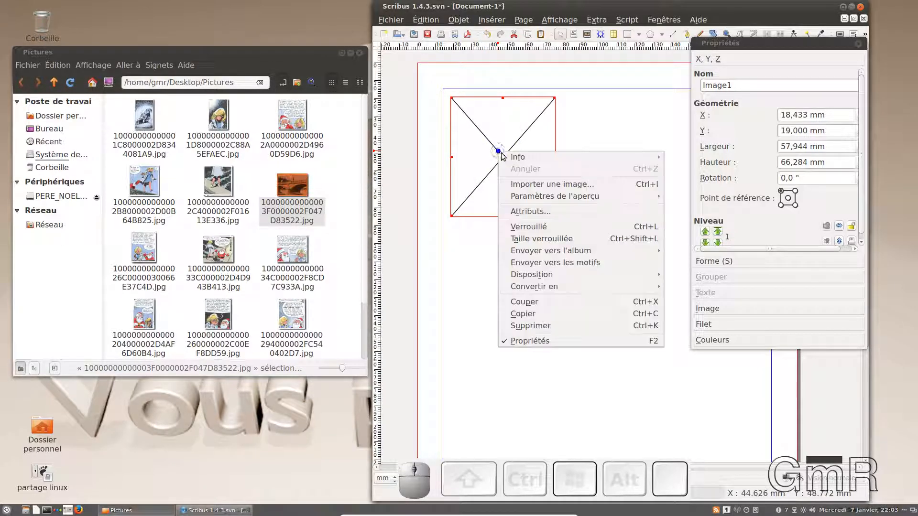
{"action": "left_click", "coordinate": [521, 184]}
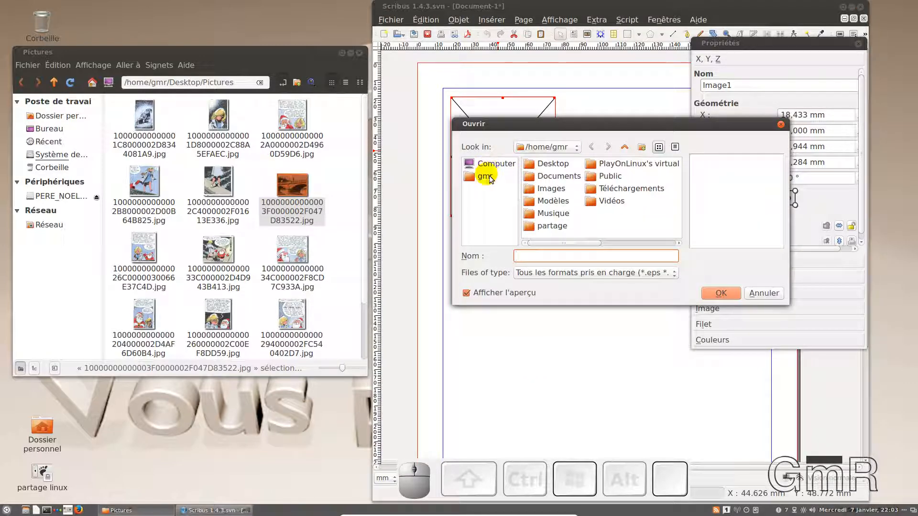
{"action": "double_click", "coordinate": [546, 165]}
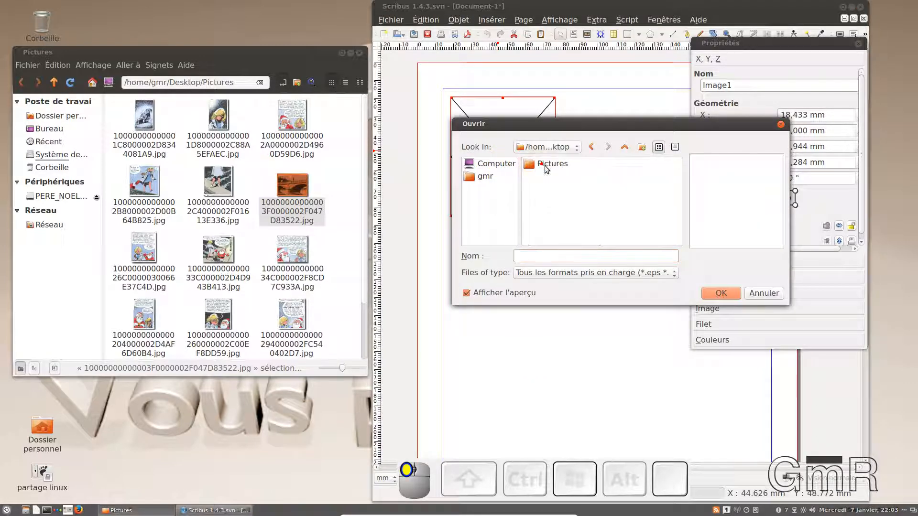
{"action": "double_click", "coordinate": [547, 166]}
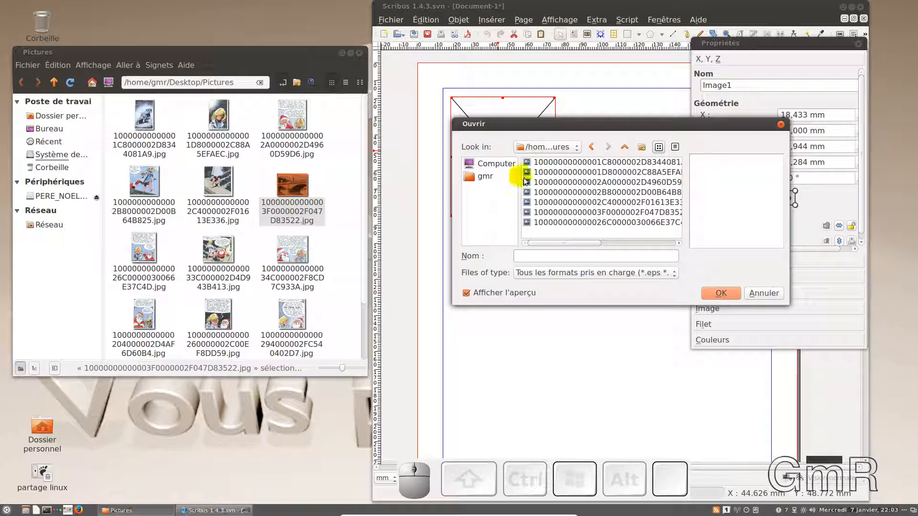
{"action": "left_click", "coordinate": [550, 163]}
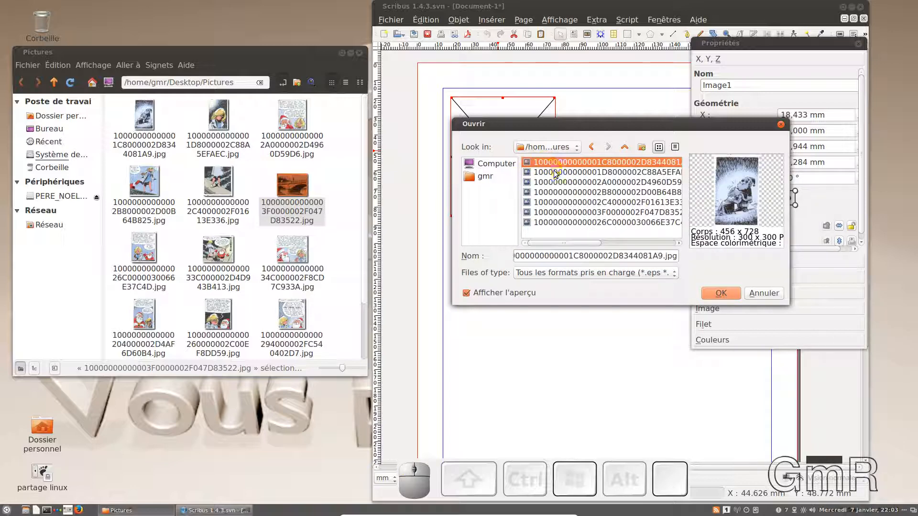
{"action": "left_click", "coordinate": [556, 173]}
{"action": "left_click", "coordinate": [549, 182]}
{"action": "left_click", "coordinate": [554, 174]}
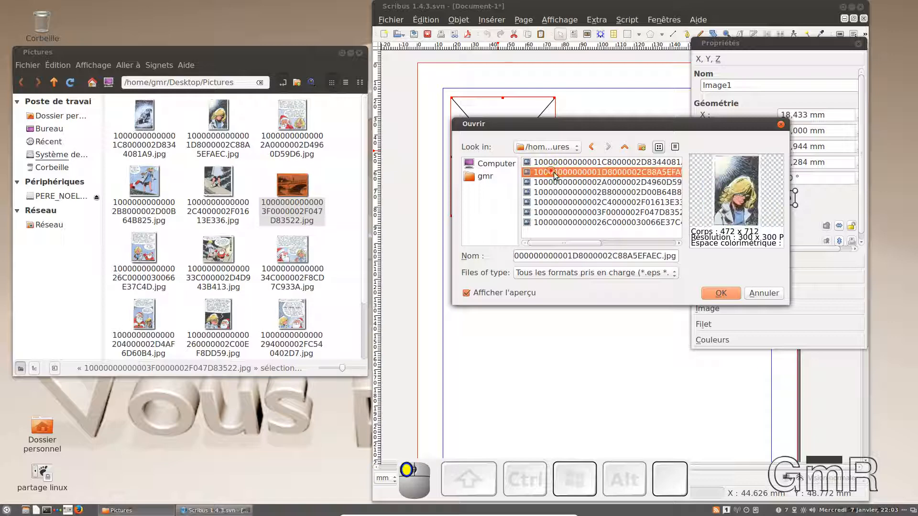
{"action": "left_click", "coordinate": [549, 182]}
{"action": "left_click", "coordinate": [552, 172]}
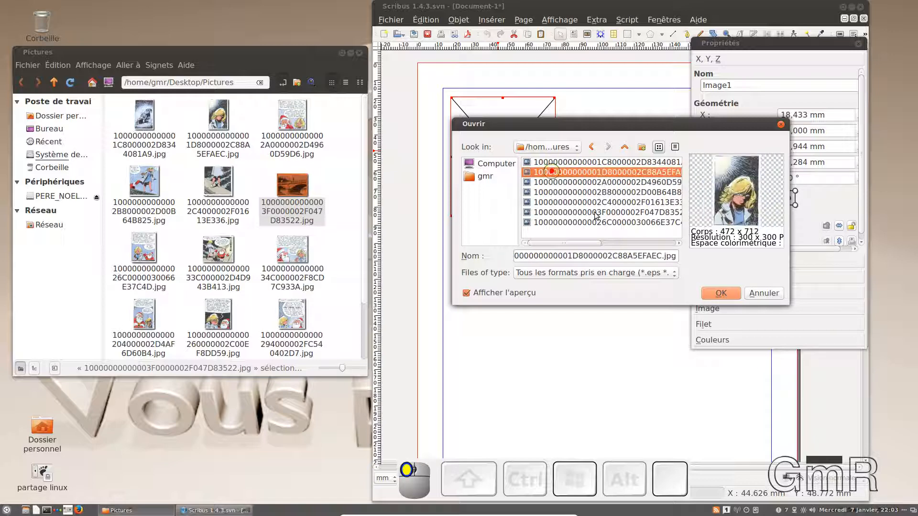
{"action": "left_click", "coordinate": [721, 294]}
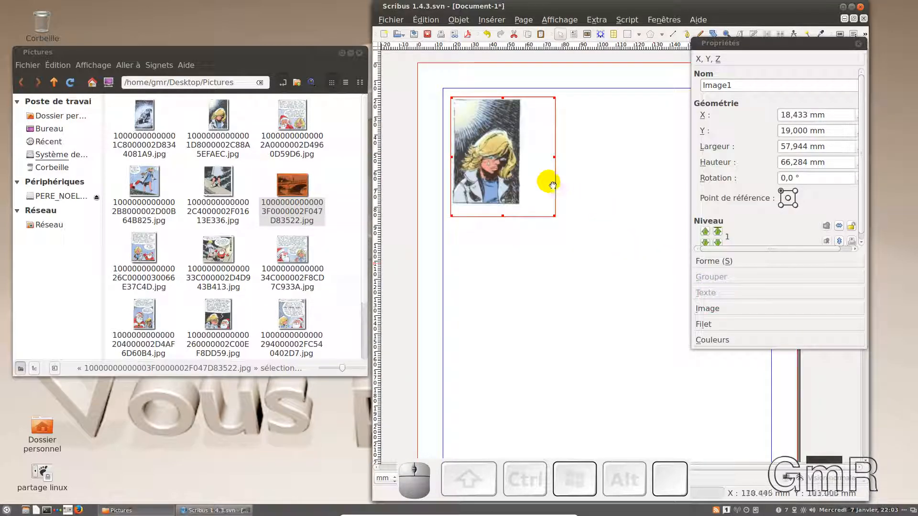
{"action": "left_click_drag", "start_coordinate": [563, 223], "coordinate": [529, 197]}
Draw a second image frame about 48 by 81 mm to the right of the first picture.
{"action": "right_click", "coordinate": [575, 270]}
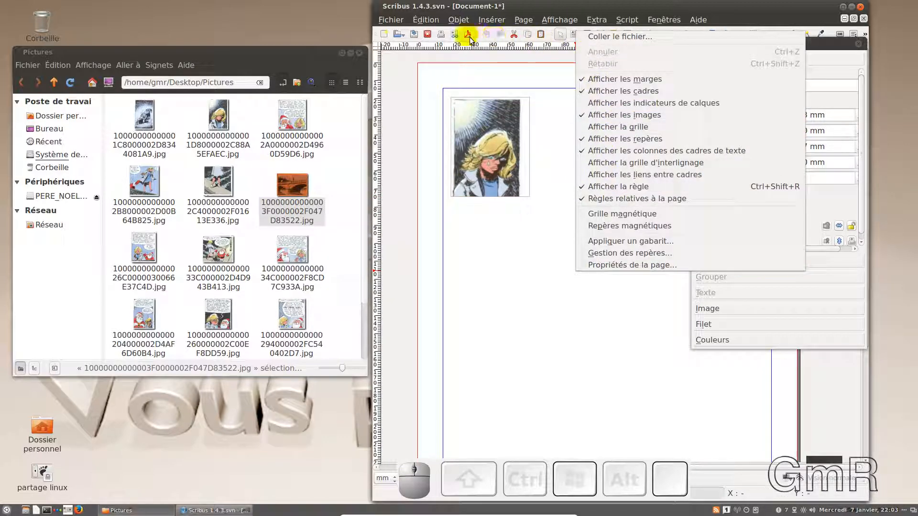
{"action": "left_click", "coordinate": [526, 215]}
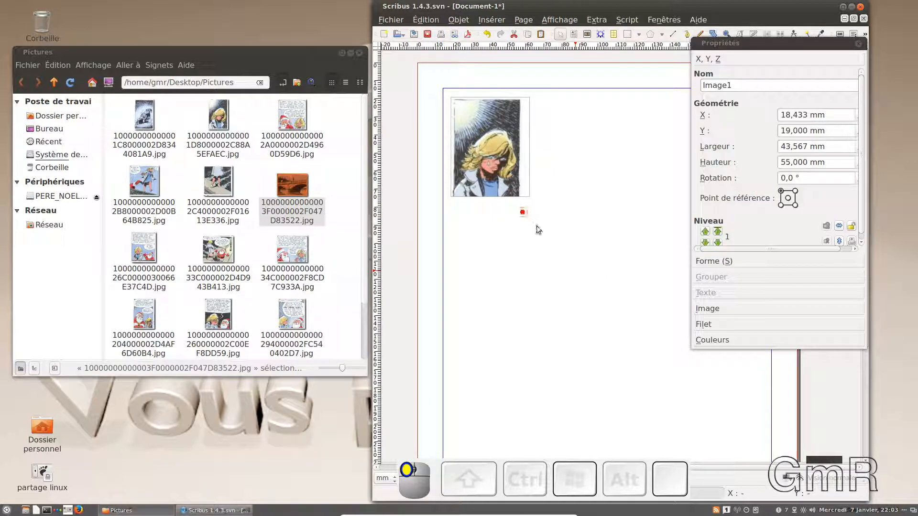
{"action": "left_click_drag", "start_coordinate": [536, 225], "coordinate": [580, 170]}
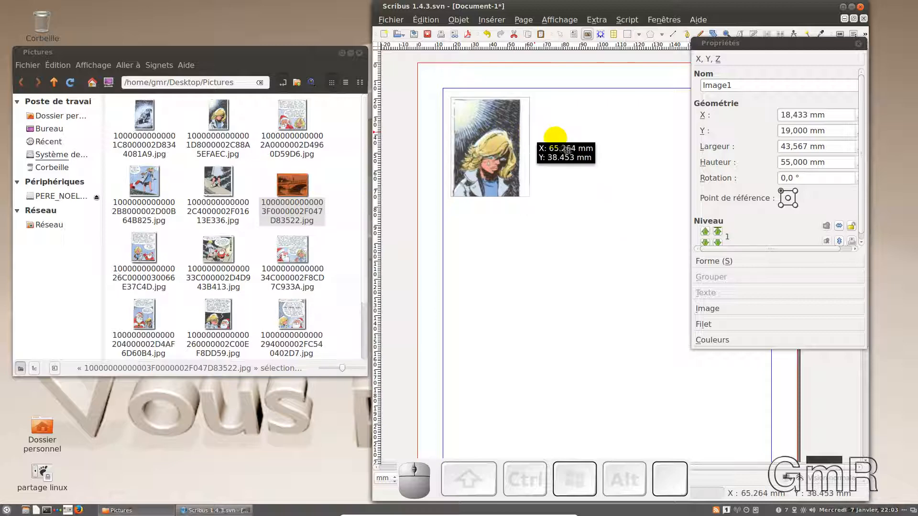
{"action": "left_click_drag", "start_coordinate": [557, 130], "coordinate": [644, 275]}
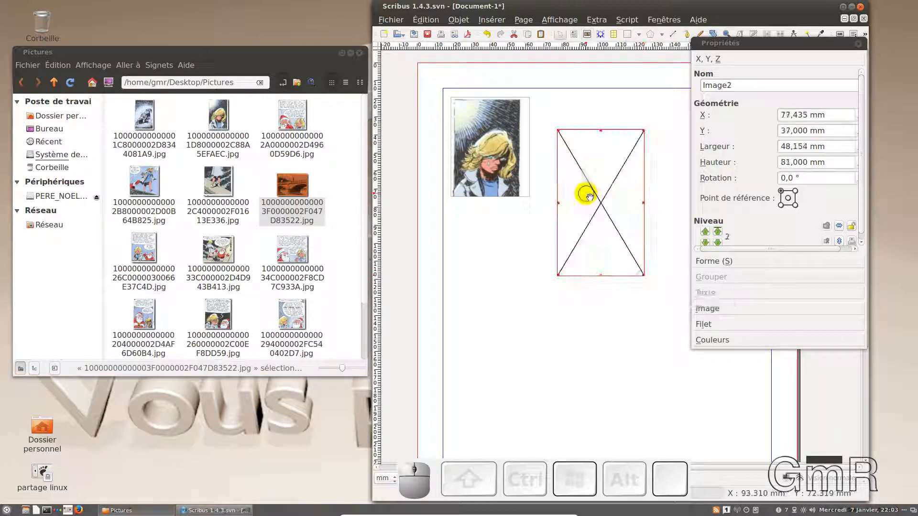
Import the first picture listed in the Pictures folder, 456 x 728 pixels, into the second image frame.
{"action": "right_click", "coordinate": [591, 195]}
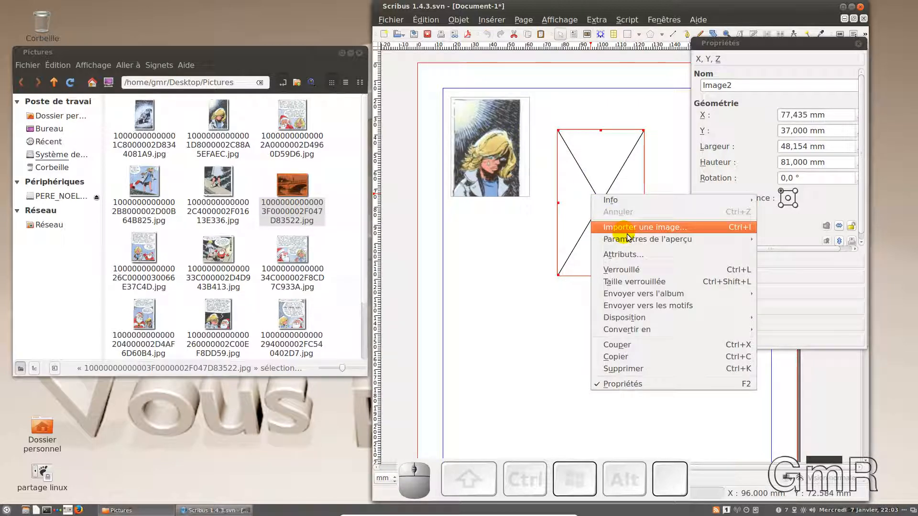
{"action": "left_click", "coordinate": [627, 233]}
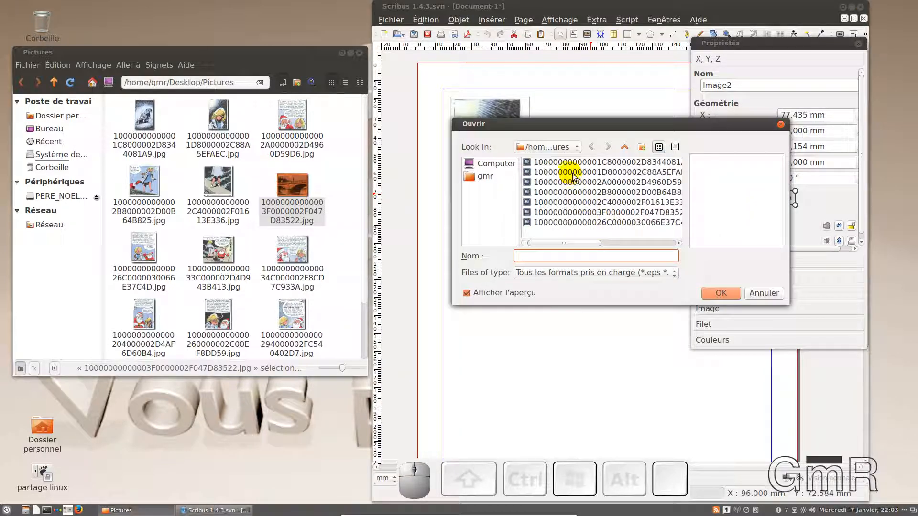
{"action": "left_click", "coordinate": [573, 165]}
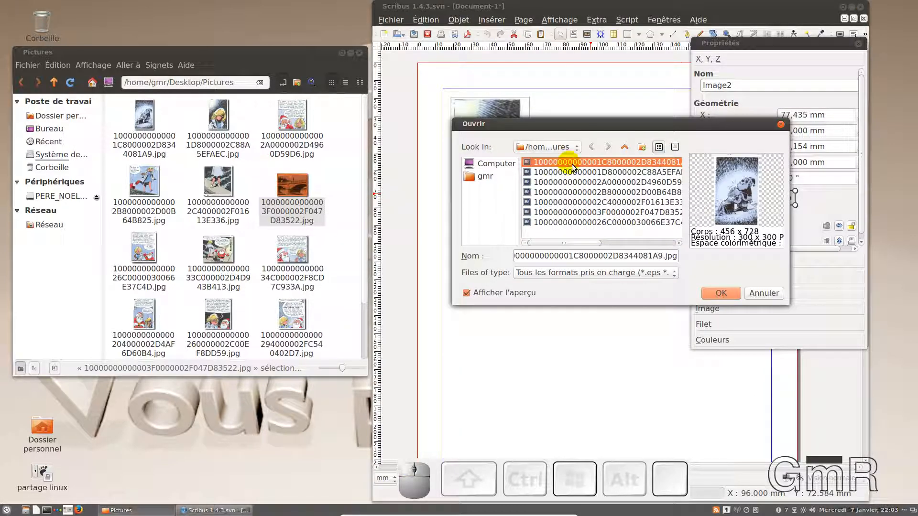
{"action": "left_click", "coordinate": [721, 293]}
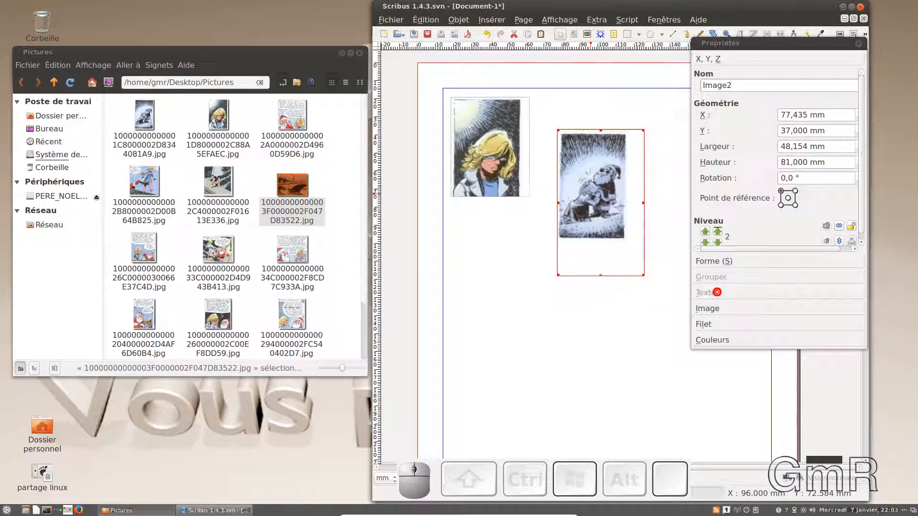
Draw a third image frame about 26 by 39 mm below the first picture.
{"action": "left_click", "coordinate": [495, 274]}
{"action": "right_click", "coordinate": [498, 275]}
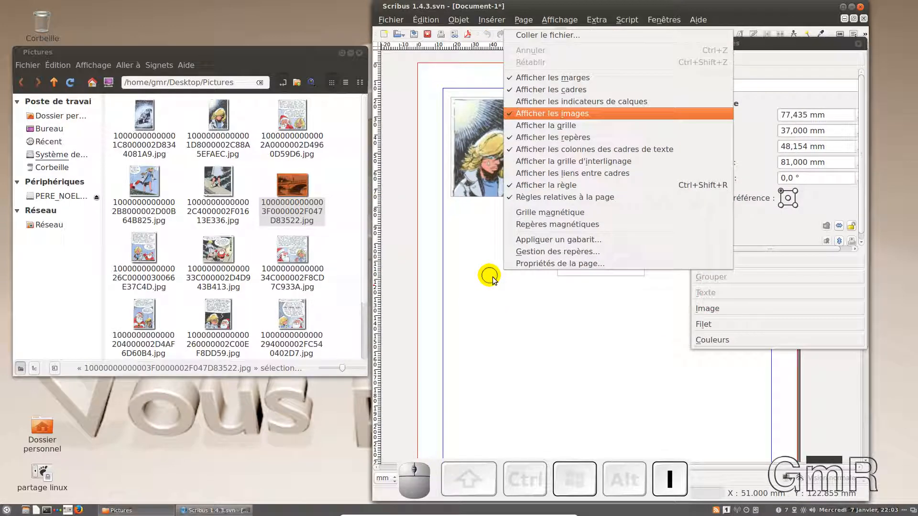
{"action": "key", "text": "i"}
{"action": "key", "text": "i"}
{"action": "key", "text": "Escape"}
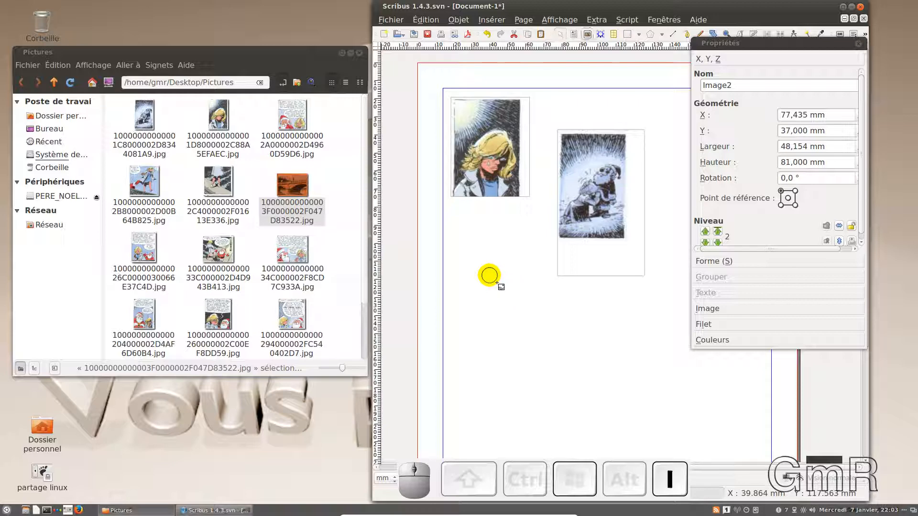
{"action": "mouse_move", "coordinate": [490, 275]}
{"action": "left_mouse_down"}
{"action": "mouse_move", "coordinate": [543, 352]}
{"action": "mouse_move", "coordinate": [537, 345]}
{"action": "left_mouse_up"}
Import the third picture in the Pictures folder, 672 x 724 pixels, into the third frame and draw a fourth image frame diagonally below it.
{"action": "right_click", "coordinate": [510, 316]}
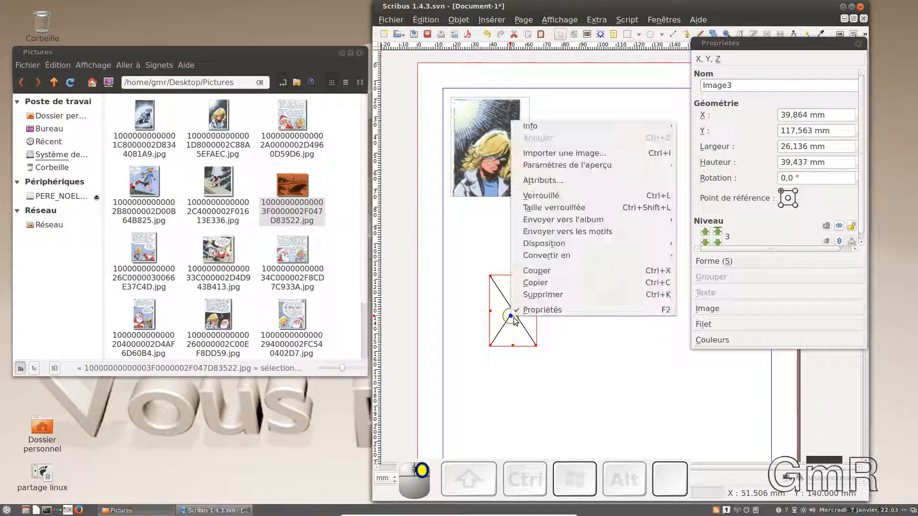
{"action": "mouse_move", "coordinate": [548, 165]}
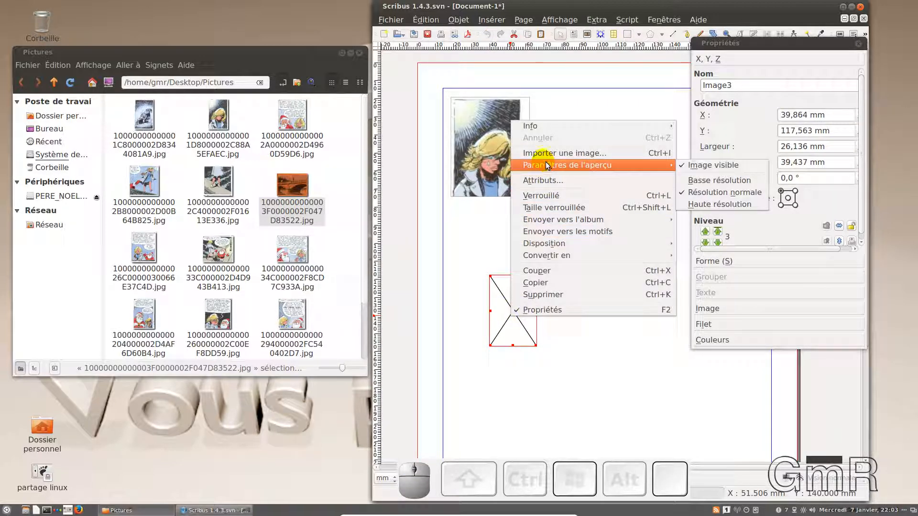
{"action": "left_click", "coordinate": [539, 153]}
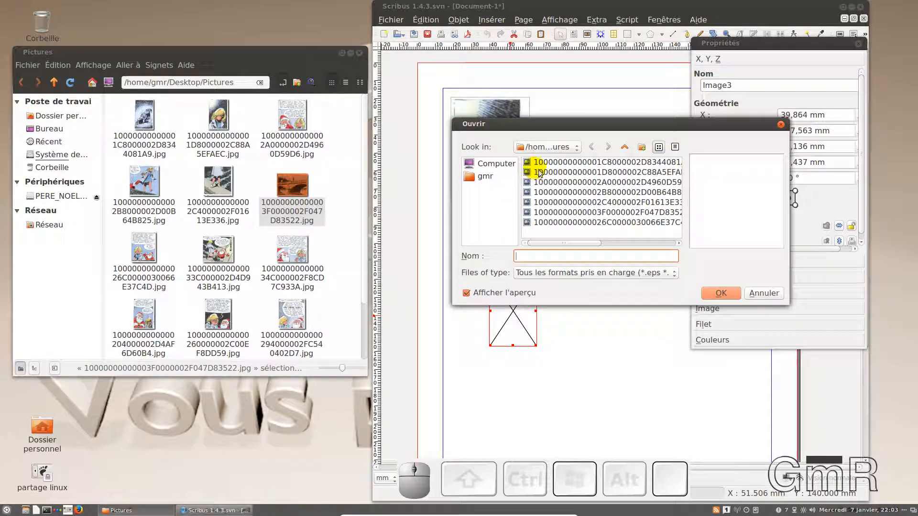
{"action": "left_click", "coordinate": [544, 173]}
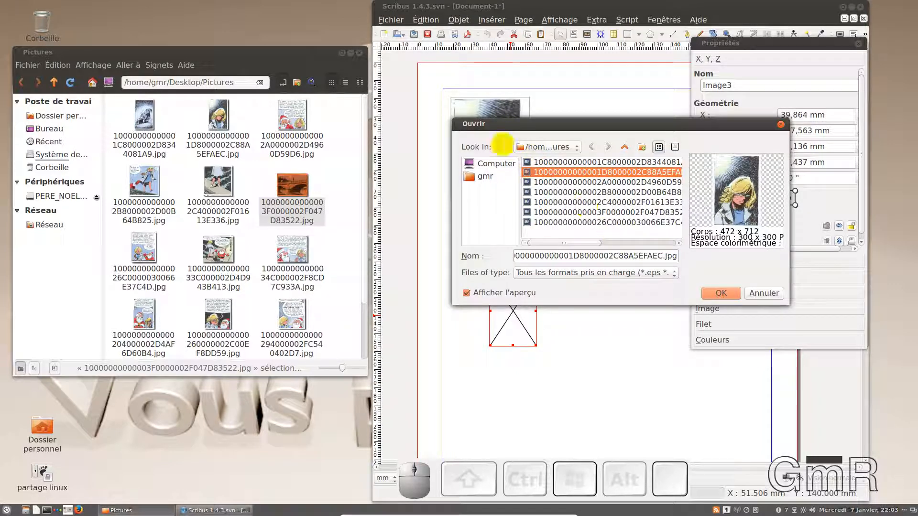
{"action": "left_click", "coordinate": [538, 185]}
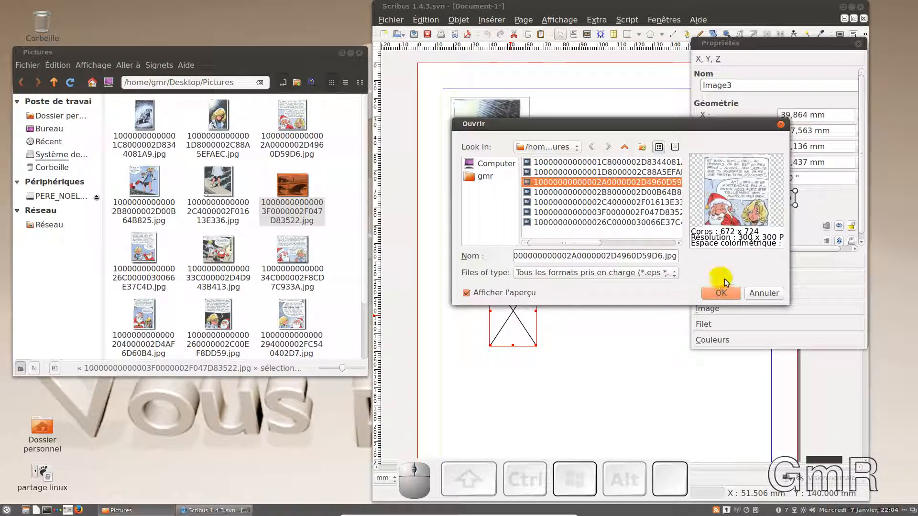
{"action": "left_click", "coordinate": [724, 294]}
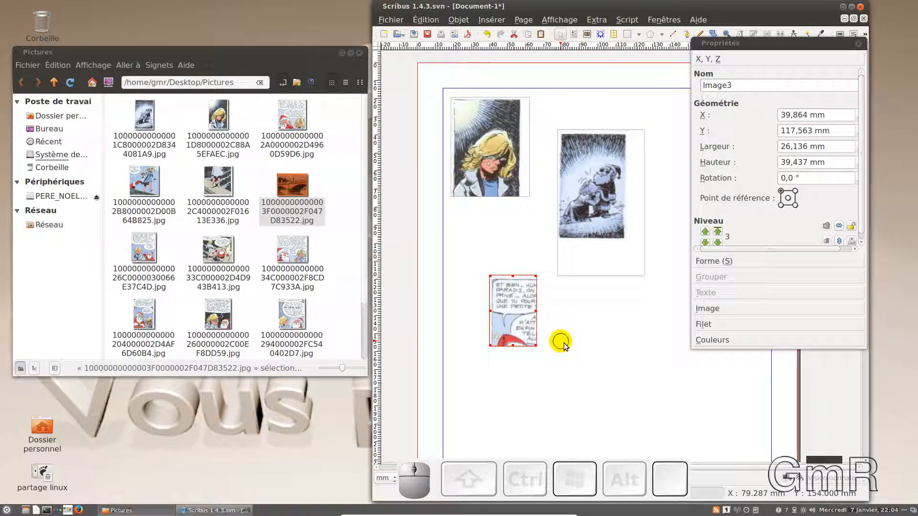
{"action": "left_click_drag", "start_coordinate": [565, 340], "coordinate": [624, 412]}
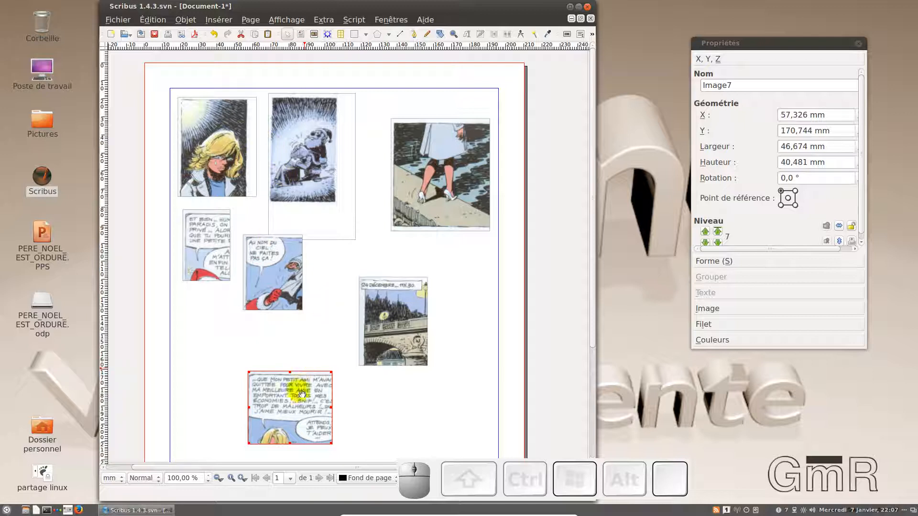
Move the lowest picture to about X 43, Y 157 mm, and fit the frames of the first two pictures to their images.
{"action": "left_click_drag", "start_coordinate": [286, 381], "coordinate": [260, 357]}
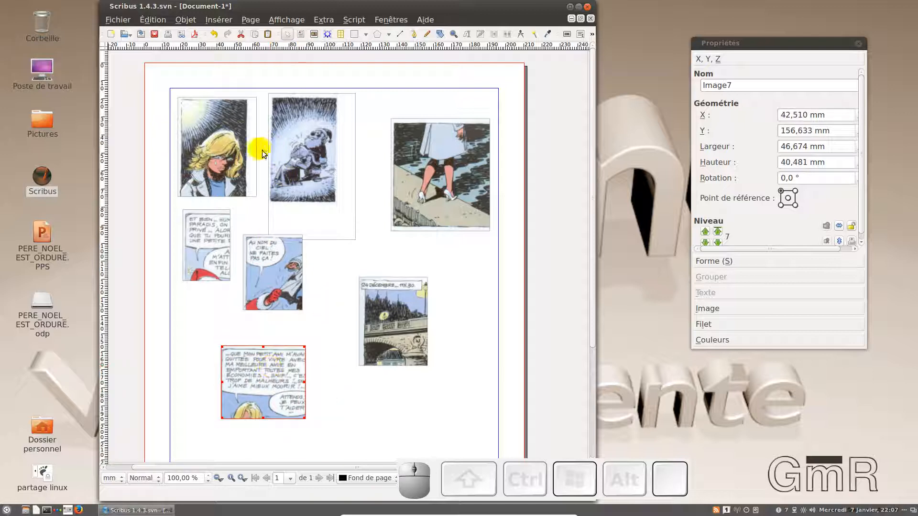
{"action": "left_click", "coordinate": [217, 134]}
{"action": "right_click", "coordinate": [217, 133]}
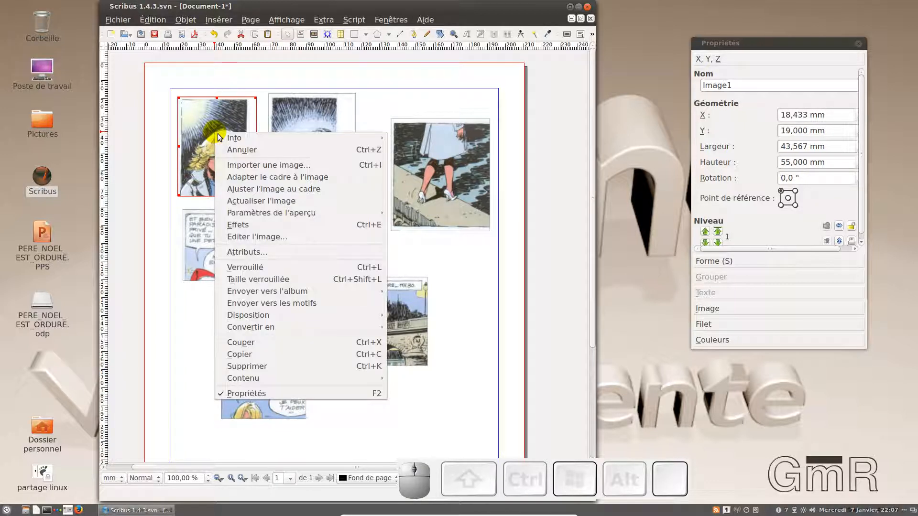
{"action": "left_click", "coordinate": [258, 178]}
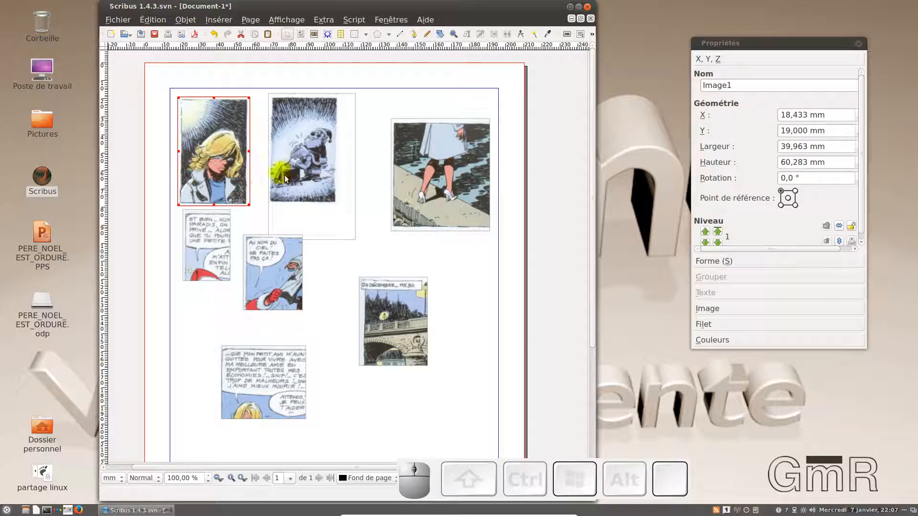
{"action": "right_click", "coordinate": [300, 163]}
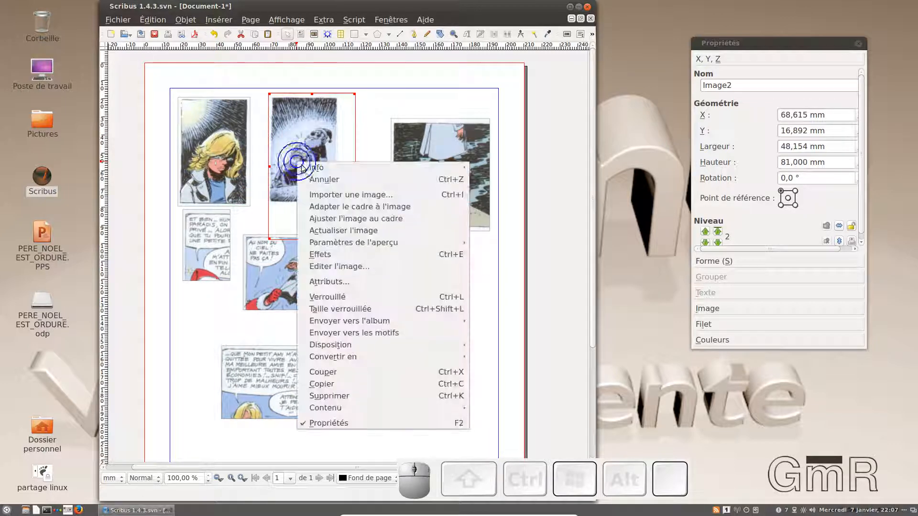
{"action": "left_click", "coordinate": [333, 207]}
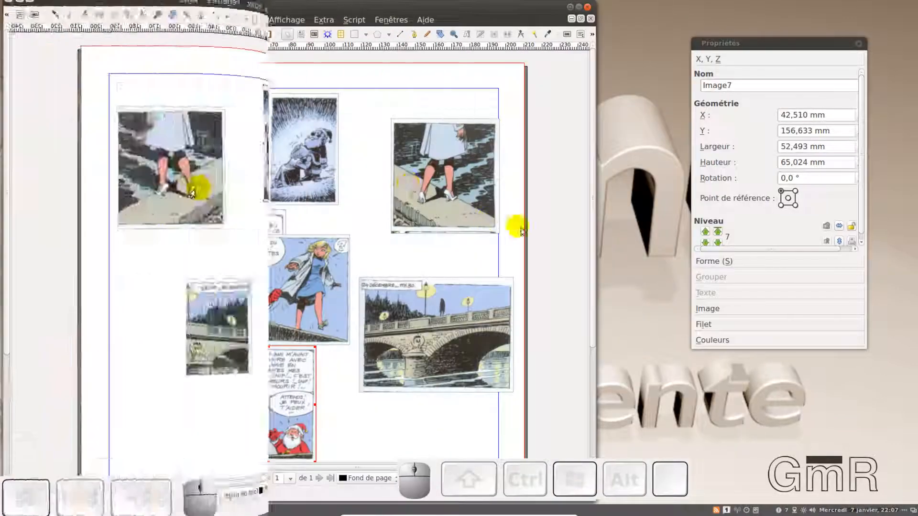
Apply the continu 3points line style to the frames of the blonde woman's picture and the crouching Santa picture.
{"action": "left_click", "coordinate": [220, 138]}
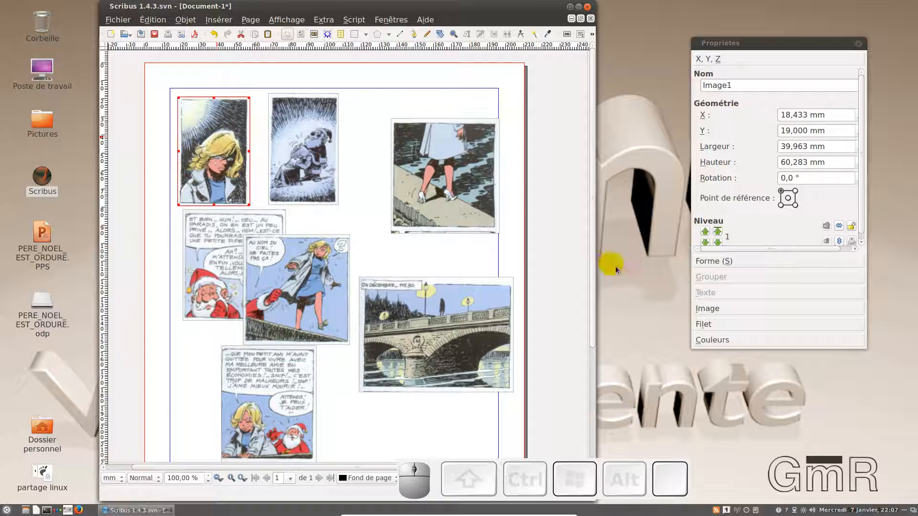
{"action": "left_click", "coordinate": [704, 325]}
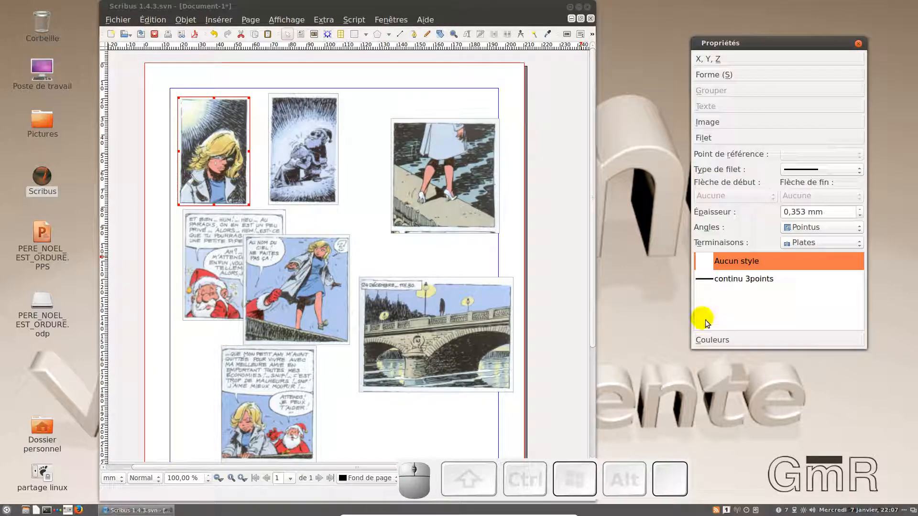
{"action": "left_click", "coordinate": [737, 282]}
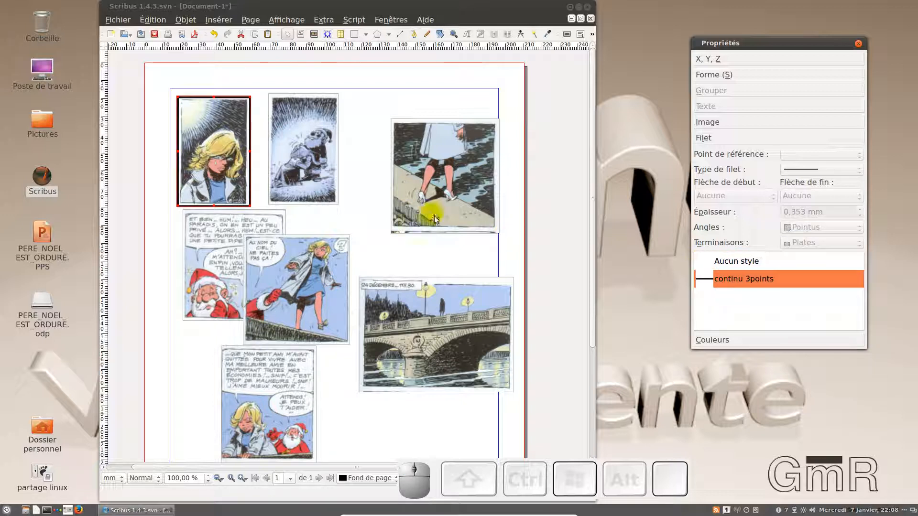
{"action": "left_click", "coordinate": [335, 162]}
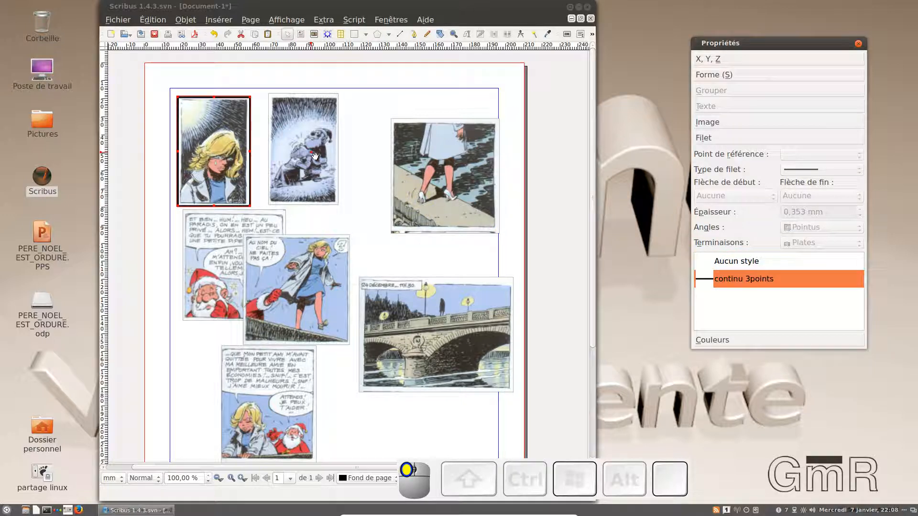
{"action": "left_click", "coordinate": [723, 282]}
Apply the continu 3points line style together to the legs, Santa with speech bubbles, bridge and lowest picture frames.
{"action": "left_click", "coordinate": [475, 171]}
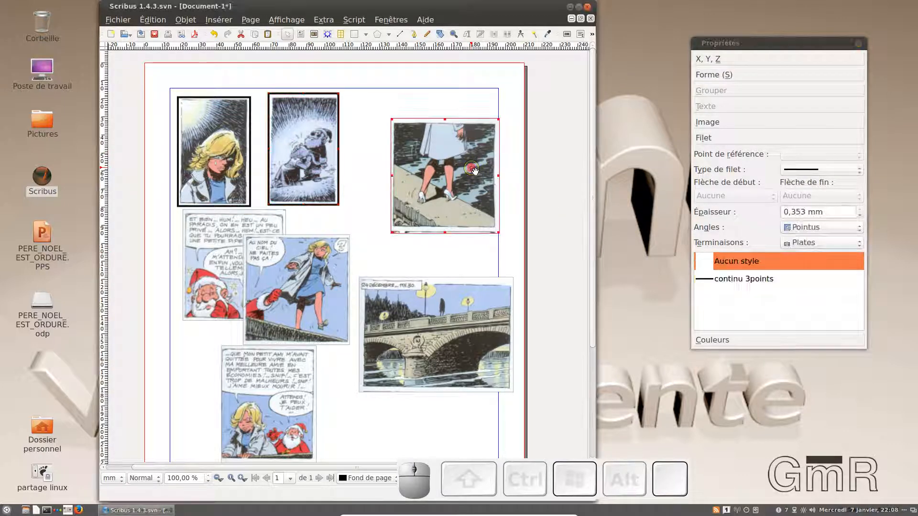
{"action": "left_click", "coordinate": [226, 263], "text": "shift"}
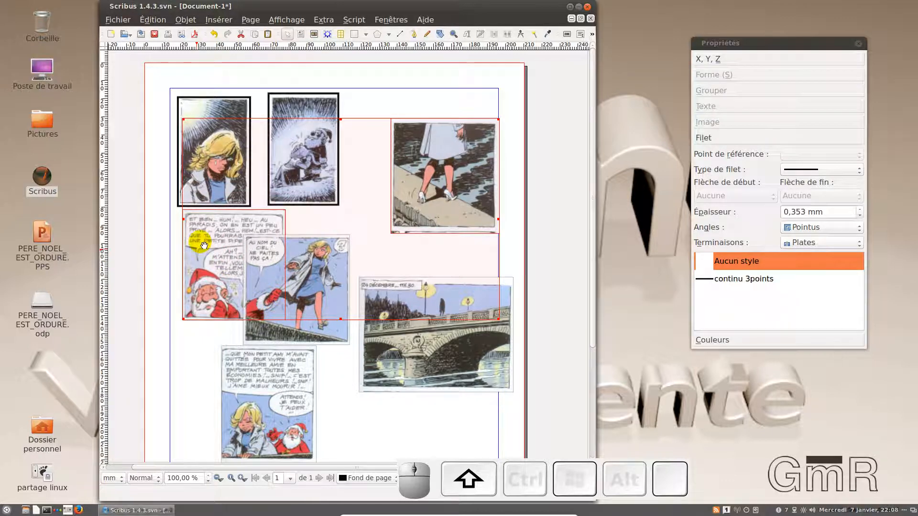
{"action": "scroll", "coordinate": [204, 245], "scroll_direction": "down", "scroll_amount": 1}
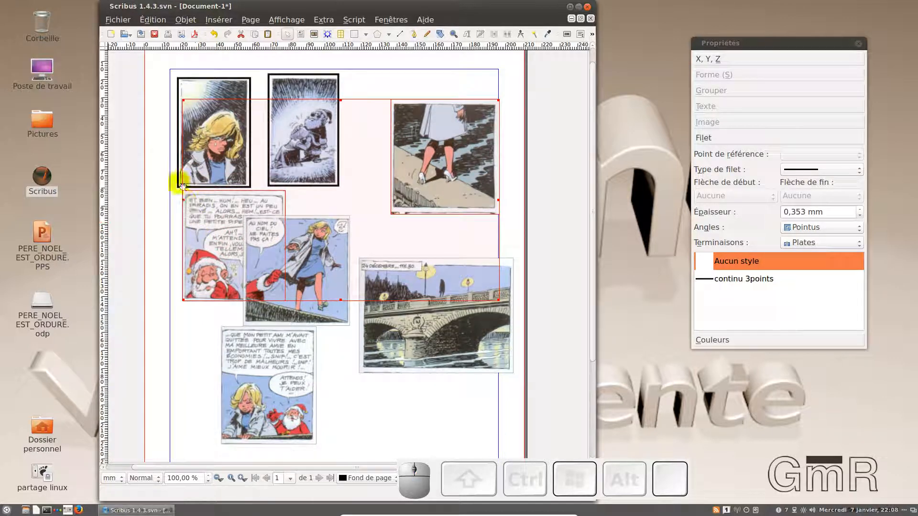
{"action": "left_click", "coordinate": [272, 365], "text": "shift"}
{"action": "left_click", "coordinate": [416, 335], "text": "shift"}
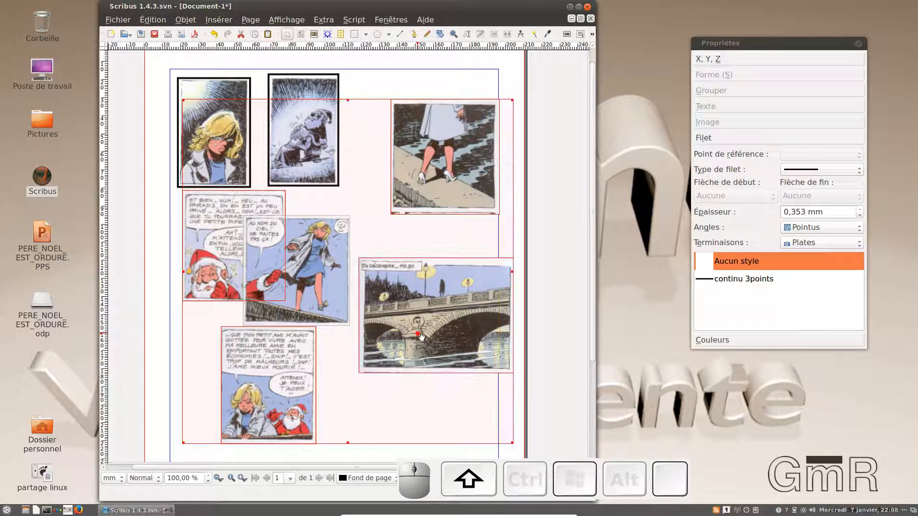
{"action": "left_click", "coordinate": [731, 283]}
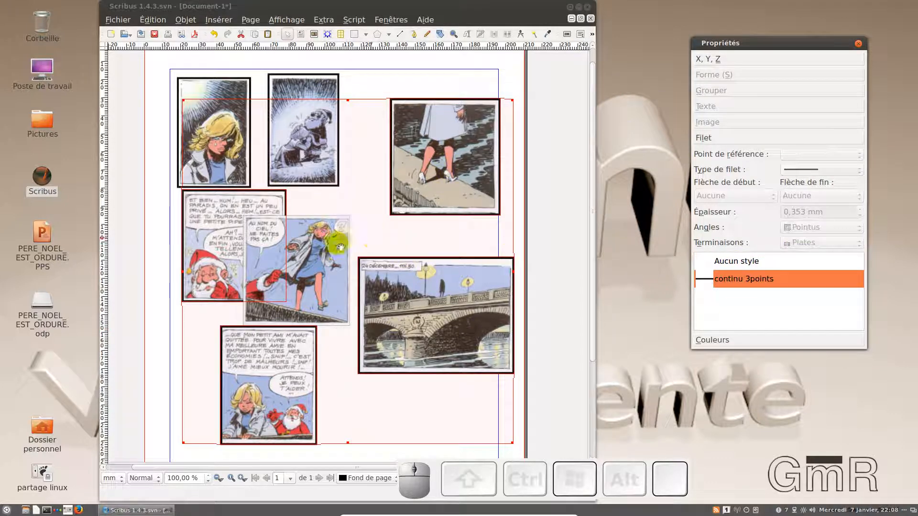
Apply the continu 3points line style to the remaining picture of the woman being held back by Santa, and deselect it.
{"action": "left_click", "coordinate": [149, 271]}
{"action": "left_click", "coordinate": [303, 277]}
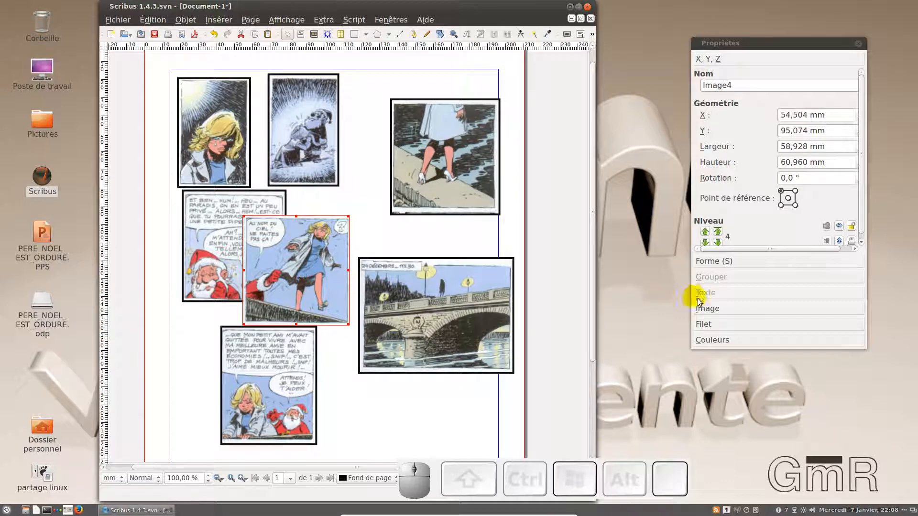
{"action": "left_click", "coordinate": [721, 327]}
{"action": "left_click", "coordinate": [722, 280]}
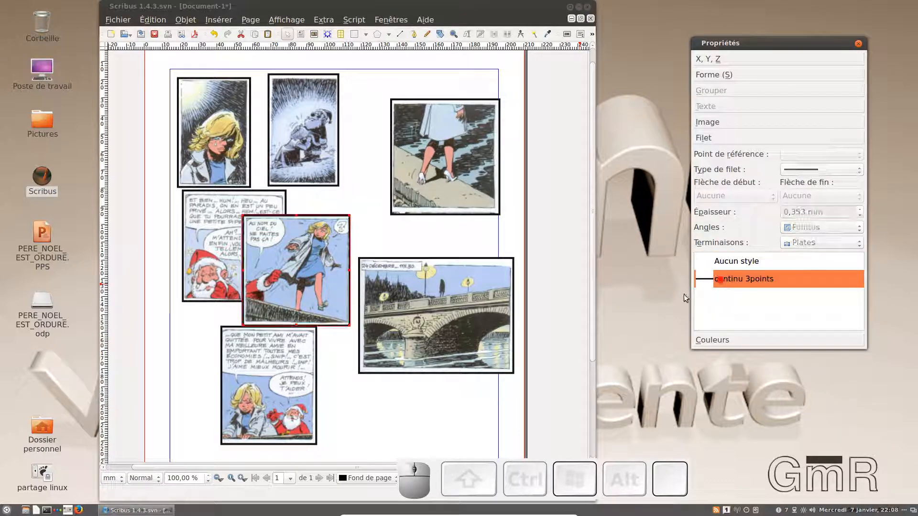
{"action": "left_click", "coordinate": [352, 416]}
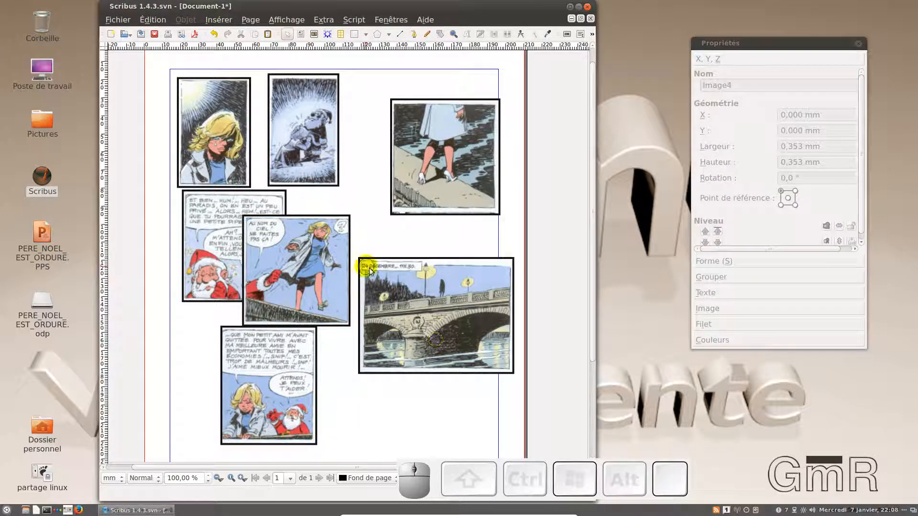
Move the crouching Santa picture to the page's lower right and the blonde woman's picture to about X 19, Y 196 mm.
{"action": "scroll", "coordinate": [429, 217], "scroll_direction": "down", "scroll_amount": 1}
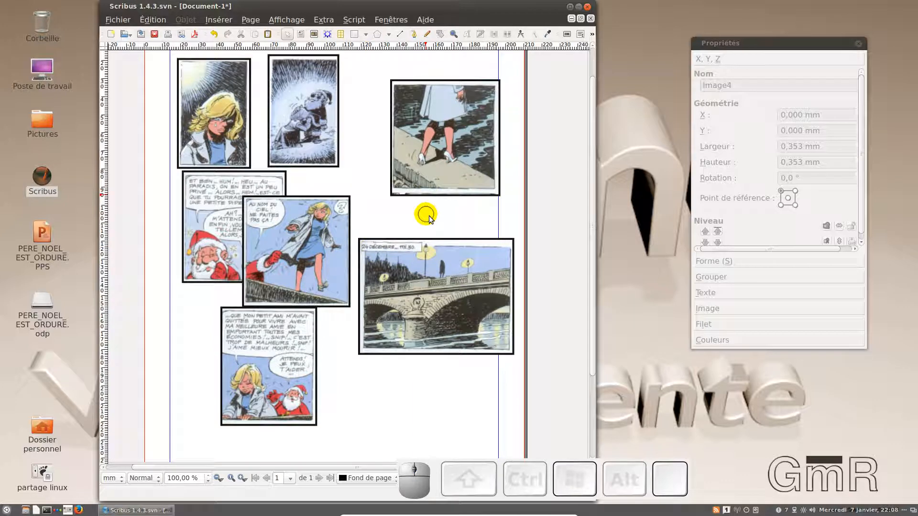
{"action": "scroll", "coordinate": [429, 220], "scroll_direction": "down", "scroll_amount": 1, "text": "ctrl"}
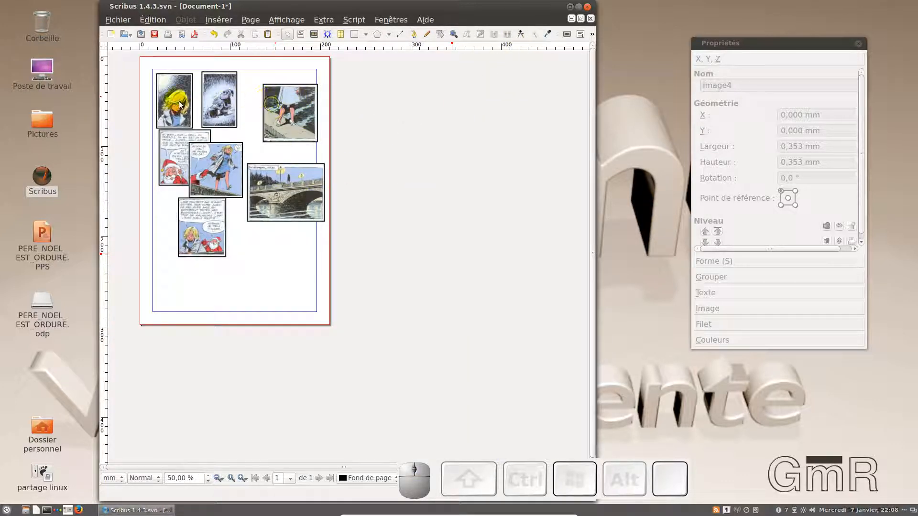
{"action": "left_click_drag", "start_coordinate": [181, 104], "coordinate": [279, 265]}
{"action": "left_click_drag", "start_coordinate": [175, 98], "coordinate": [179, 263]}
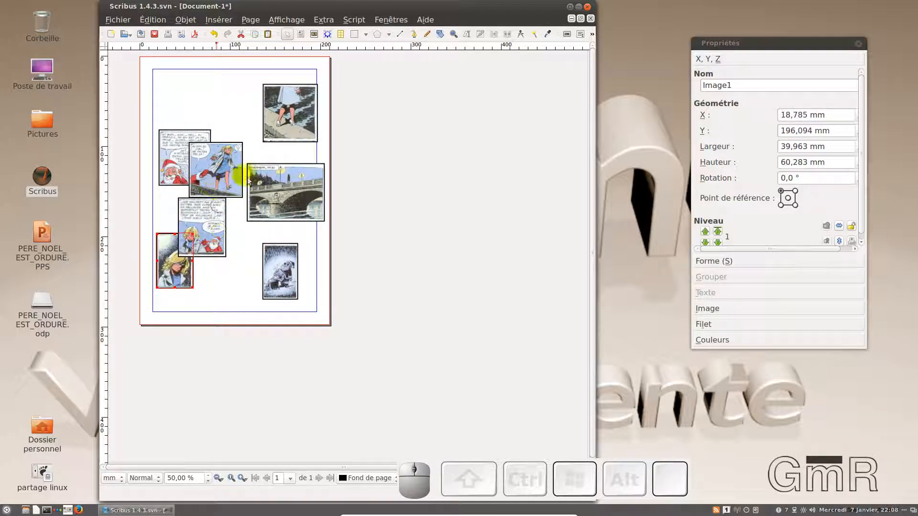
Place the bridge picture in the upper-left margin corner at about X 14, Y 13 mm, and the legs picture to its right.
{"action": "left_click_drag", "start_coordinate": [281, 179], "coordinate": [189, 89]}
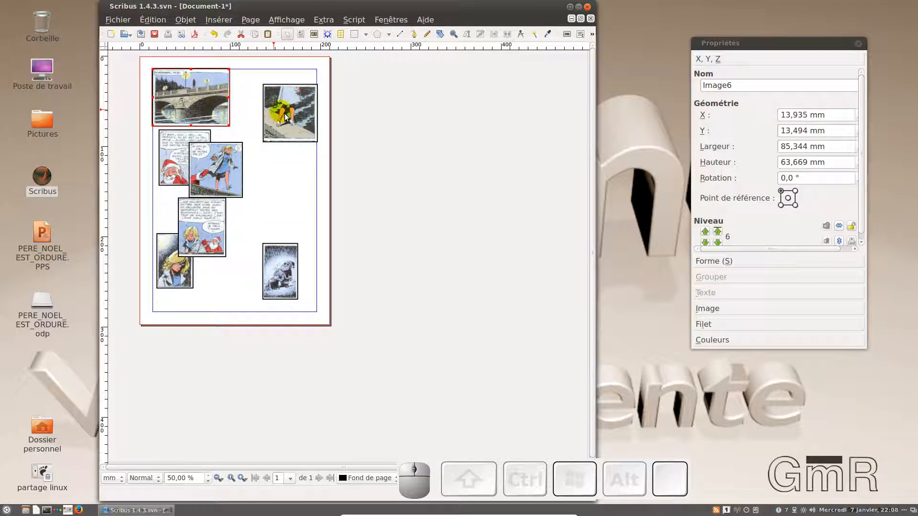
{"action": "mouse_move", "coordinate": [280, 113]}
{"action": "left_mouse_down"}
{"action": "mouse_move", "coordinate": [254, 96]}
{"action": "mouse_move", "coordinate": [270, 102]}
{"action": "left_mouse_up"}
Move the three speech-bubble pictures lower on the page to clear the space under the bridge picture.
{"action": "left_click_drag", "start_coordinate": [221, 162], "coordinate": [288, 217]}
{"action": "left_click_drag", "start_coordinate": [225, 256], "coordinate": [231, 282]}
{"action": "left_click", "coordinate": [201, 152]}
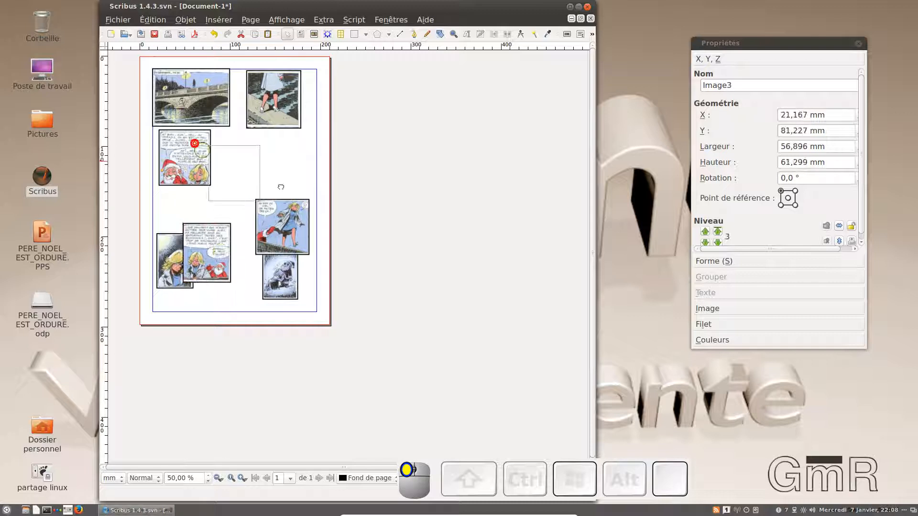
{"action": "left_click_drag", "start_coordinate": [201, 152], "coordinate": [278, 192]}
Place the blonde woman's picture under the bridge at about X 15, Y 91 mm, and the legs picture at about X 134, Y 14 mm.
{"action": "left_click_drag", "start_coordinate": [175, 259], "coordinate": [175, 171]}
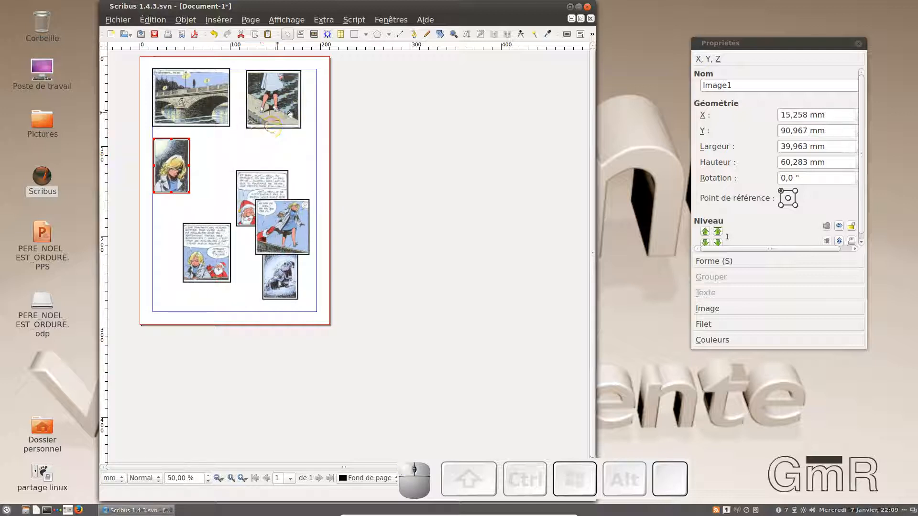
{"action": "left_click_drag", "start_coordinate": [282, 117], "coordinate": [297, 113]}
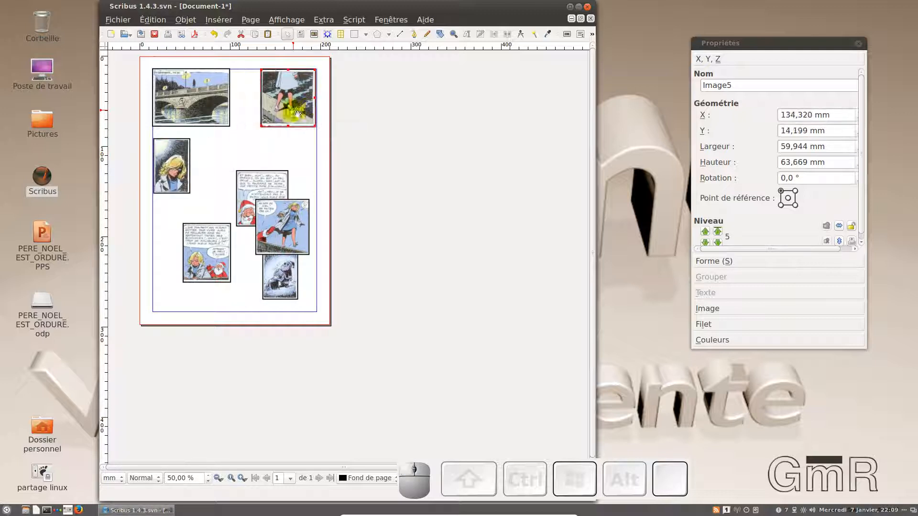
Enlarge the bridge picture's frame to about 116 by 85 mm and fit the image to the frame.
{"action": "left_click", "coordinate": [222, 115]}
{"action": "left_click_drag", "start_coordinate": [230, 126], "coordinate": [258, 145]}
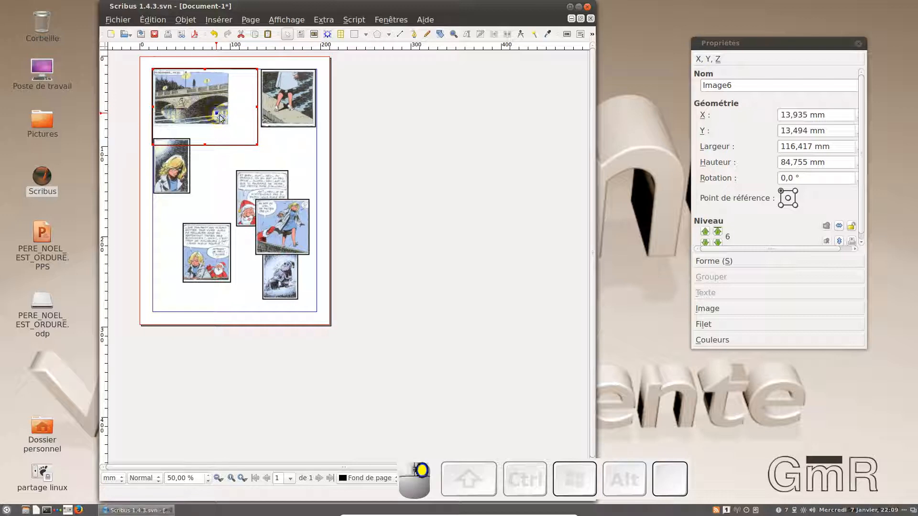
{"action": "right_click", "coordinate": [220, 118]}
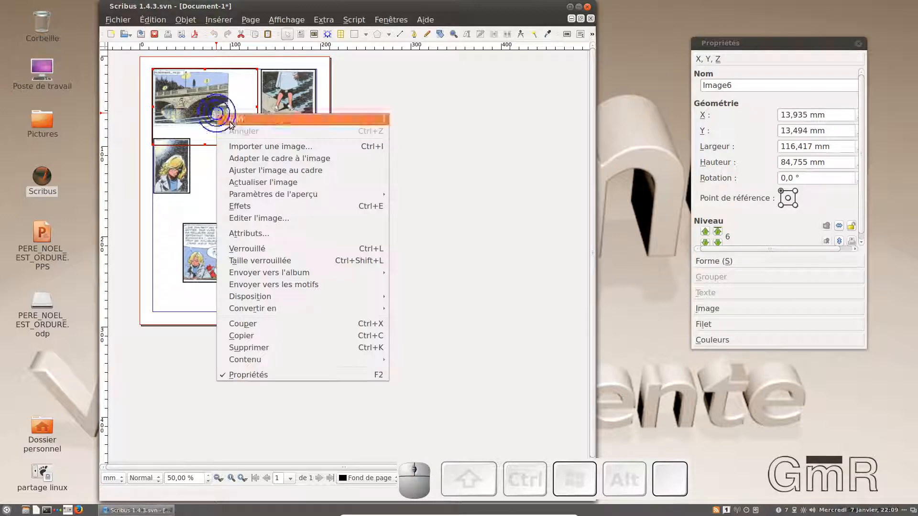
{"action": "left_click", "coordinate": [265, 173]}
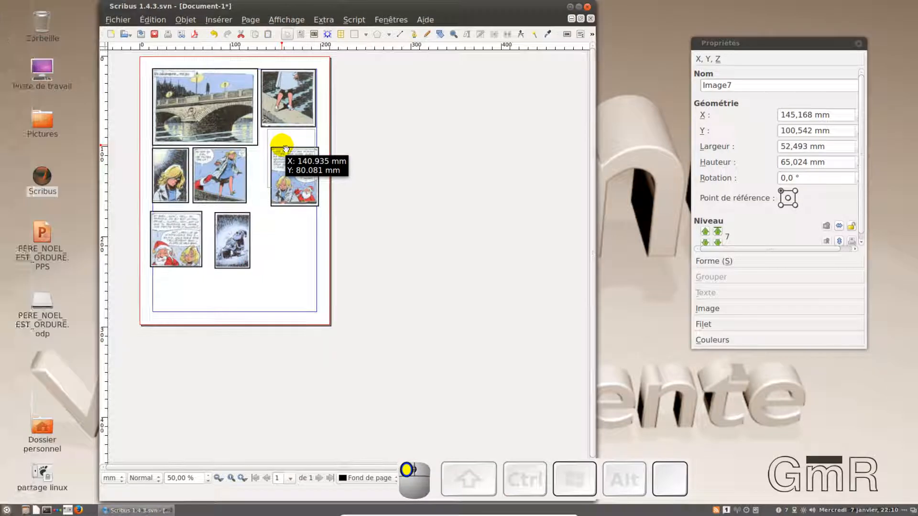
Enlarge the sobbing woman's picture frame to about 74 by 79 mm, and adapt the frame to its image.
{"action": "left_click_drag", "start_coordinate": [280, 165], "coordinate": [242, 200]}
{"action": "right_click", "coordinate": [291, 169]}
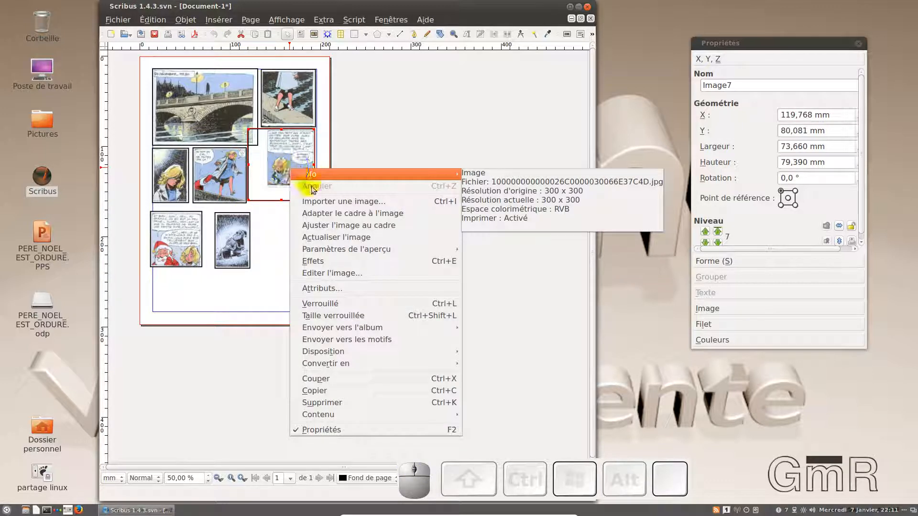
{"action": "left_click", "coordinate": [333, 218]}
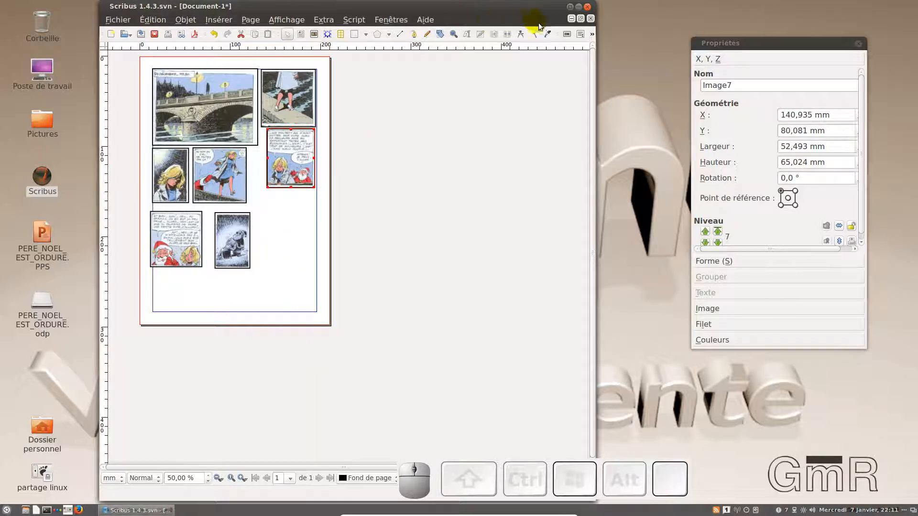
Maximize the window and adjust the sobbing woman's image to its frame.
{"action": "left_click", "coordinate": [578, 7]}
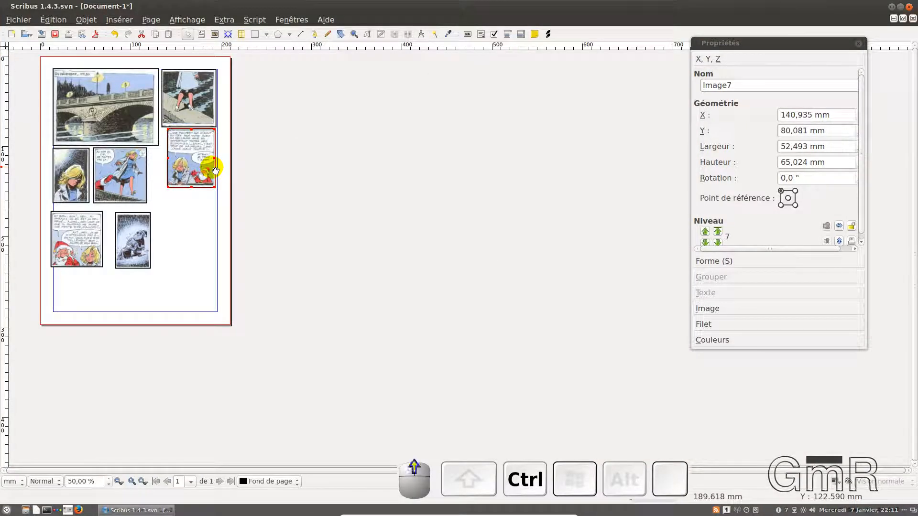
{"action": "scroll", "coordinate": [216, 169], "scroll_direction": "up", "scroll_amount": 2}
{"action": "scroll", "coordinate": [432, 218], "scroll_direction": "up", "scroll_amount": 1}
{"action": "scroll", "coordinate": [446, 221], "scroll_direction": "down", "scroll_amount": 2}
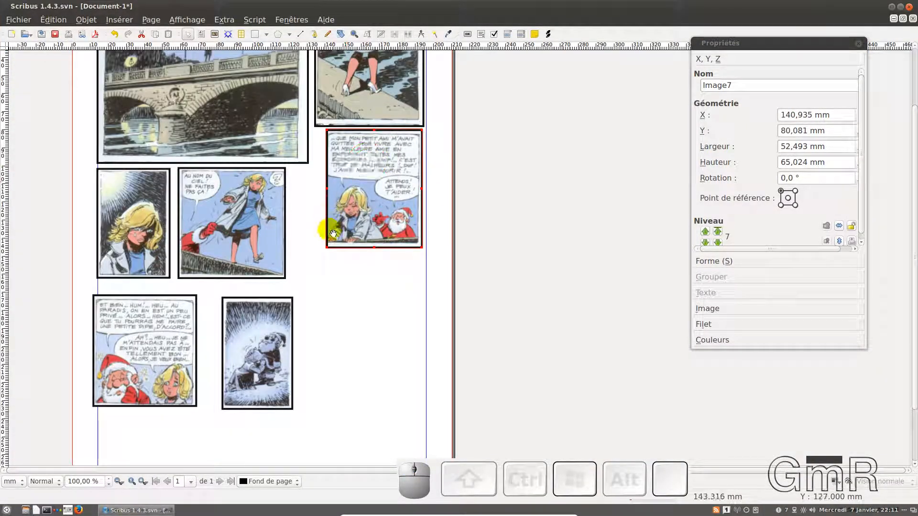
{"action": "right_click", "coordinate": [359, 222]}
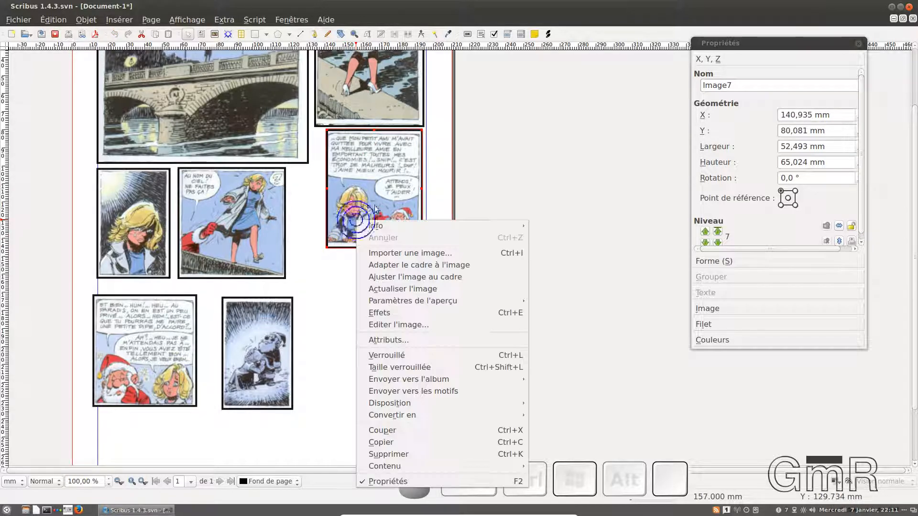
{"action": "left_click", "coordinate": [389, 278]}
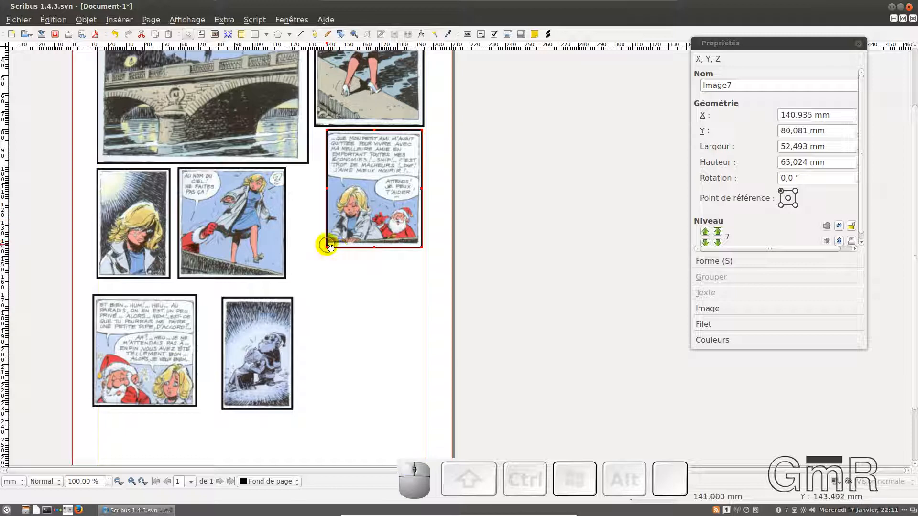
Enlarge the sobbing woman's picture frame to about 74 by 83 mm, reaching the page's right margin guide.
{"action": "left_click_drag", "start_coordinate": [326, 247], "coordinate": [290, 280]}
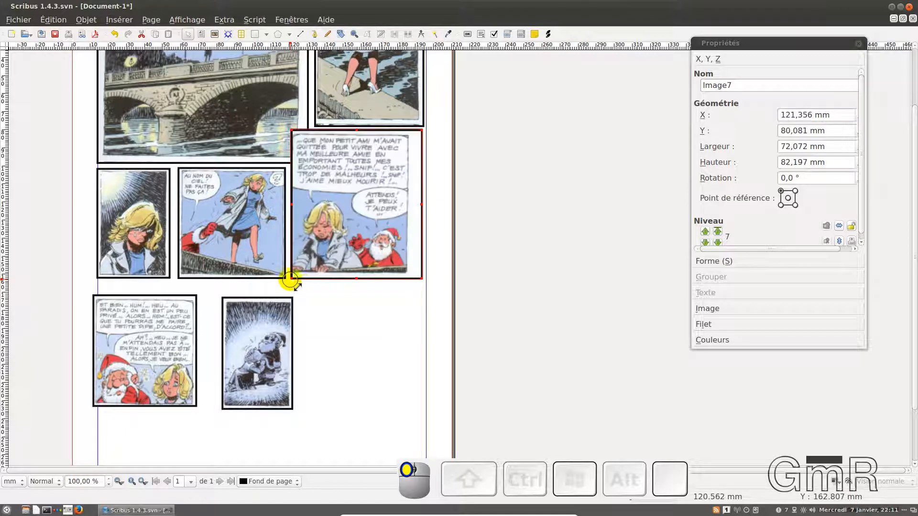
{"action": "left_click", "coordinate": [381, 315]}
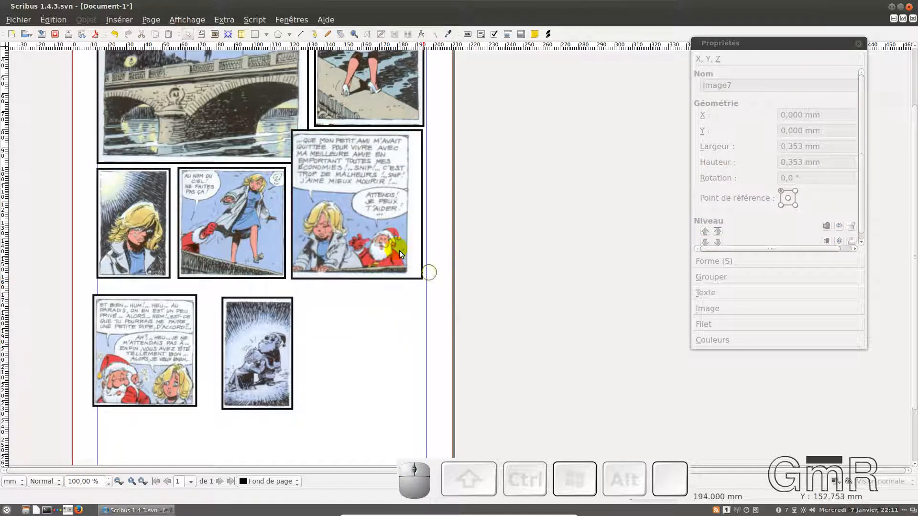
{"action": "left_click", "coordinate": [295, 281]}
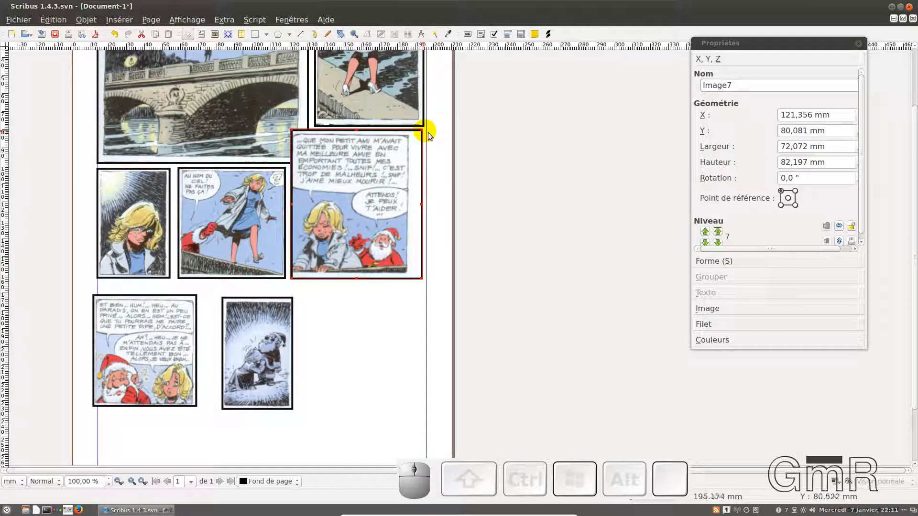
{"action": "left_click_drag", "start_coordinate": [429, 137], "coordinate": [426, 128]}
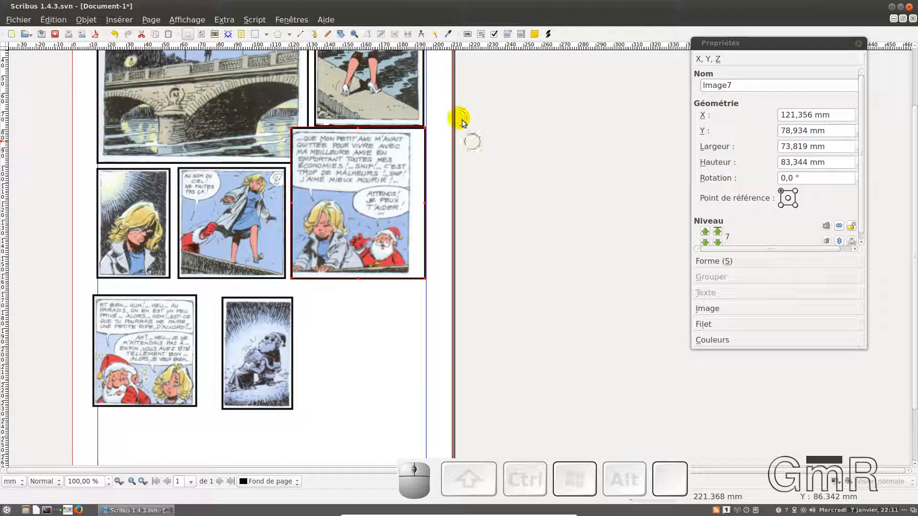
Shorten the legs picture's frame from its lower edge to a height of about 60 mm.
{"action": "left_click", "coordinate": [390, 75]}
{"action": "left_click_drag", "start_coordinate": [367, 123], "coordinate": [372, 120]}
{"action": "scroll", "coordinate": [369, 144], "scroll_direction": "up", "scroll_amount": 3}
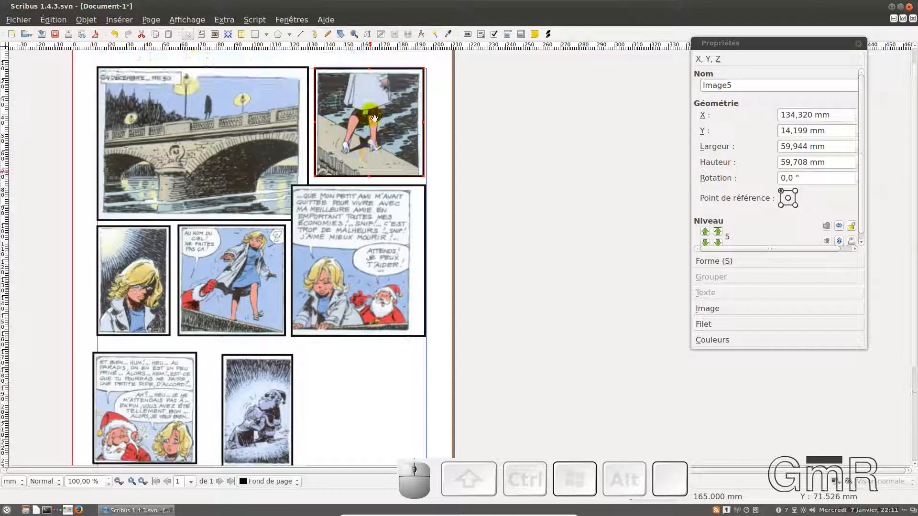
Try to shift the sobbing woman's image inside its frame by editing the frame content, and undo the move.
{"action": "left_click", "coordinate": [355, 229]}
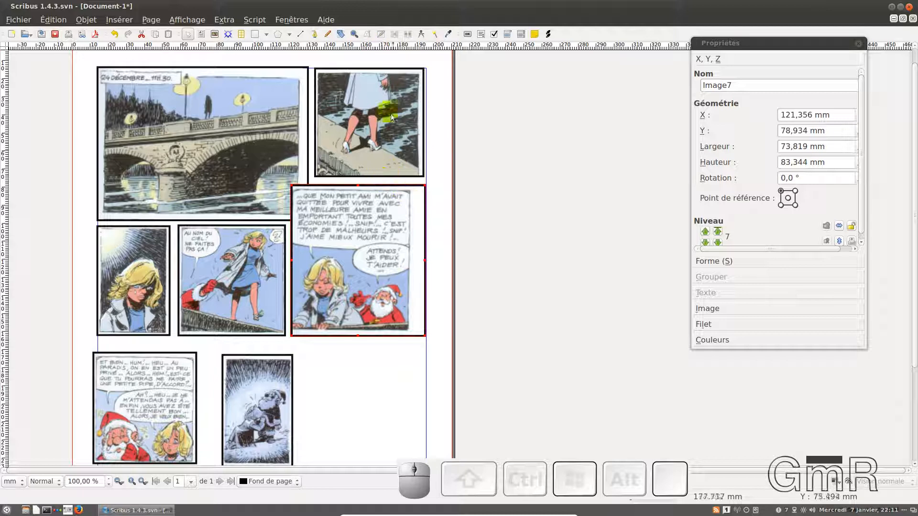
{"action": "left_click", "coordinate": [372, 38]}
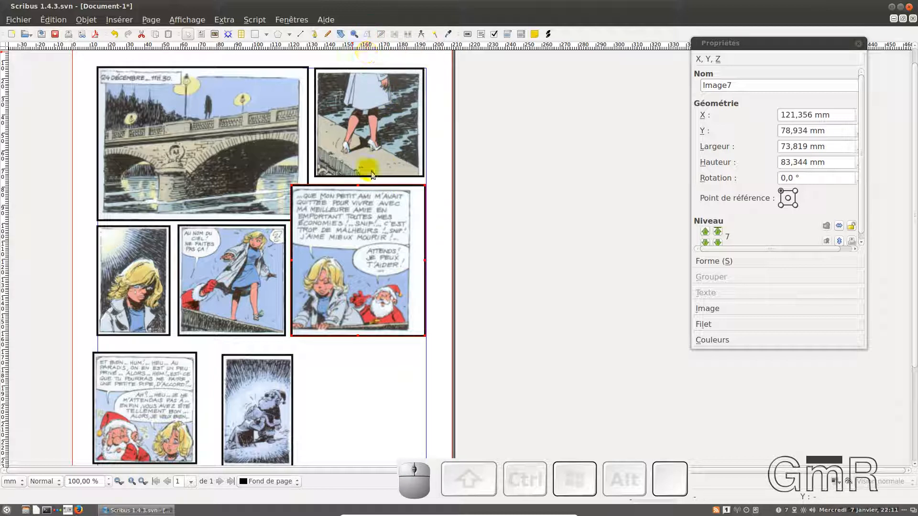
{"action": "left_click", "coordinate": [312, 399]}
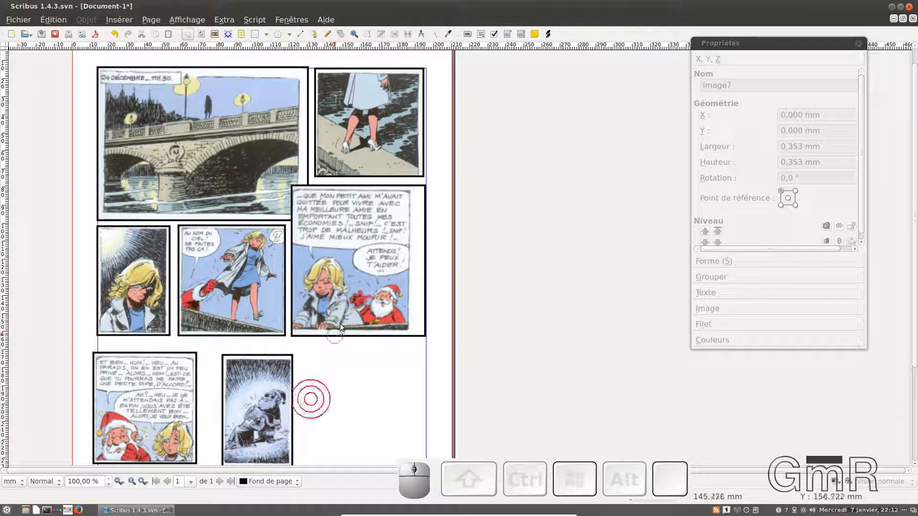
{"action": "left_click", "coordinate": [340, 306]}
{"action": "left_click", "coordinate": [370, 33]}
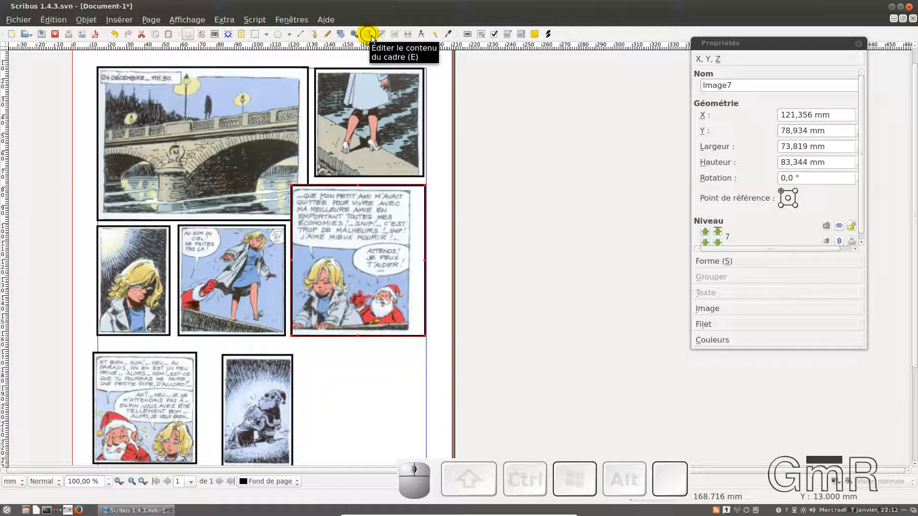
{"action": "left_click", "coordinate": [369, 35]}
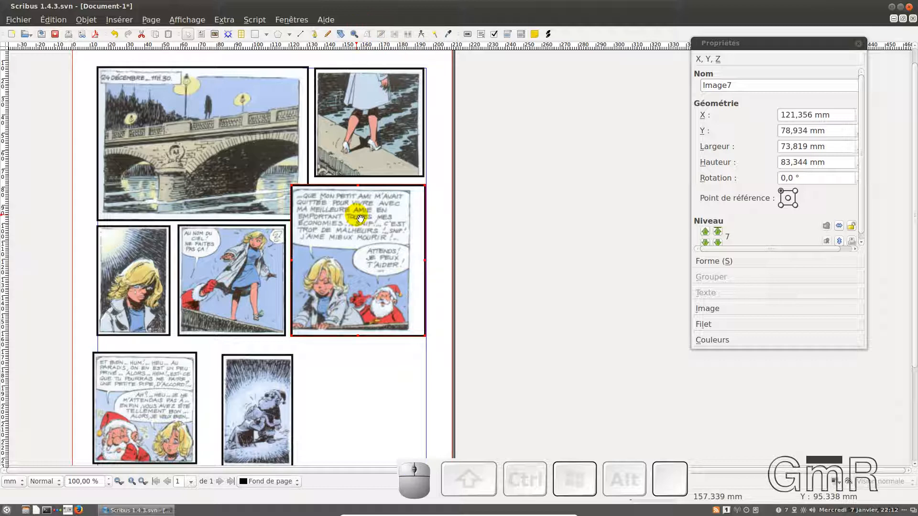
{"action": "left_click_drag", "start_coordinate": [362, 218], "coordinate": [371, 217]}
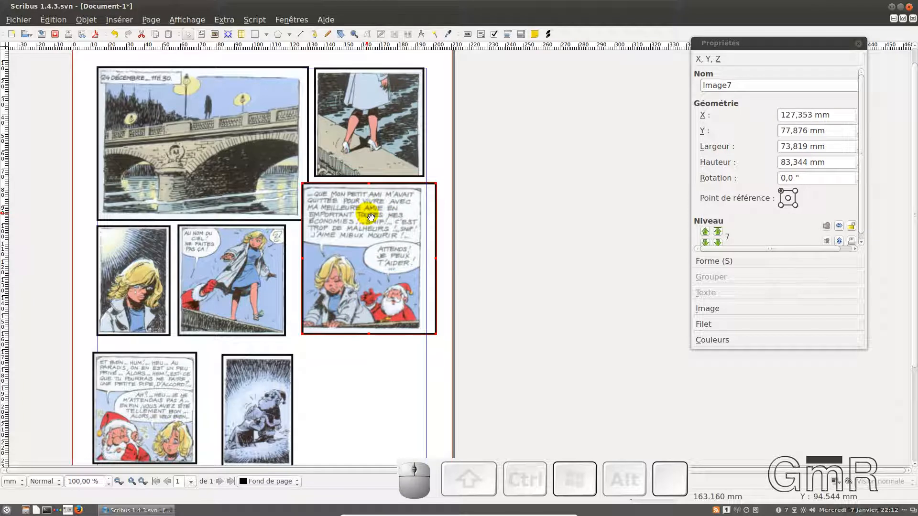
{"action": "key", "text": "ctrl+z"}
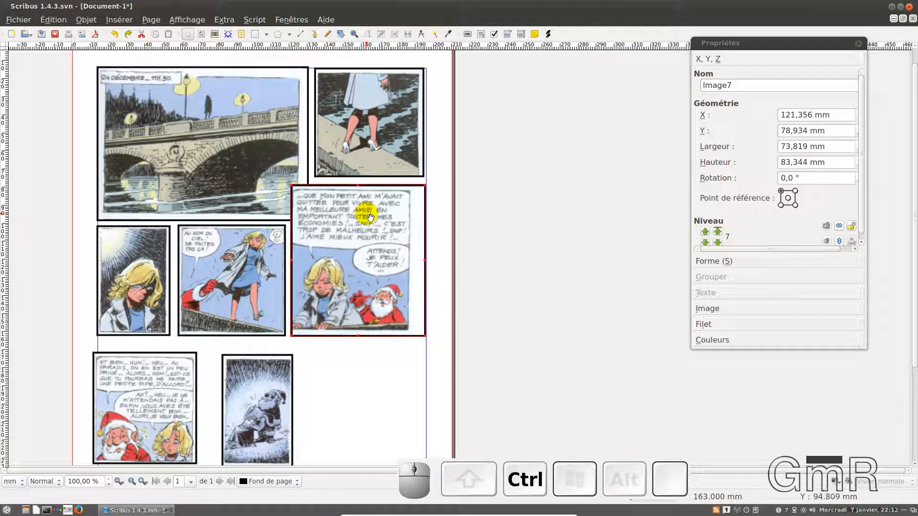
Adjust the sobbing woman's image to its frame again.
{"action": "left_click", "coordinate": [215, 277]}
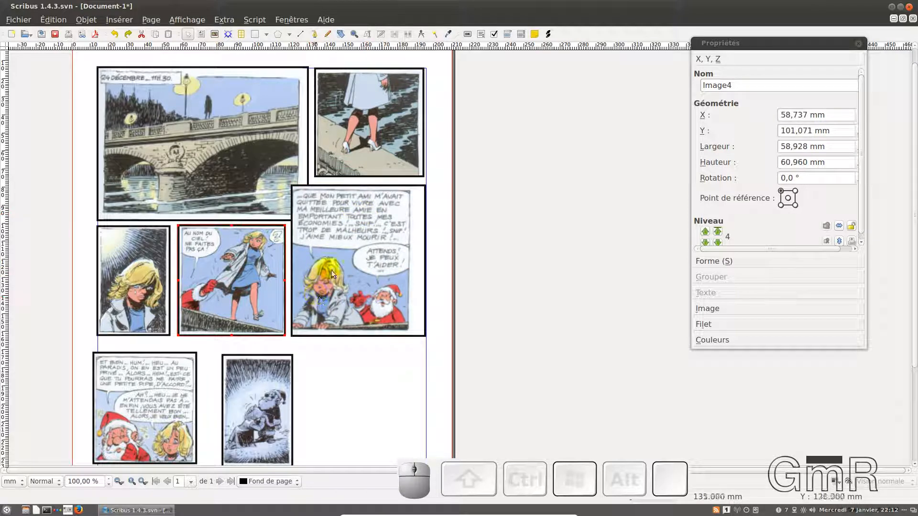
{"action": "right_click", "coordinate": [344, 238]}
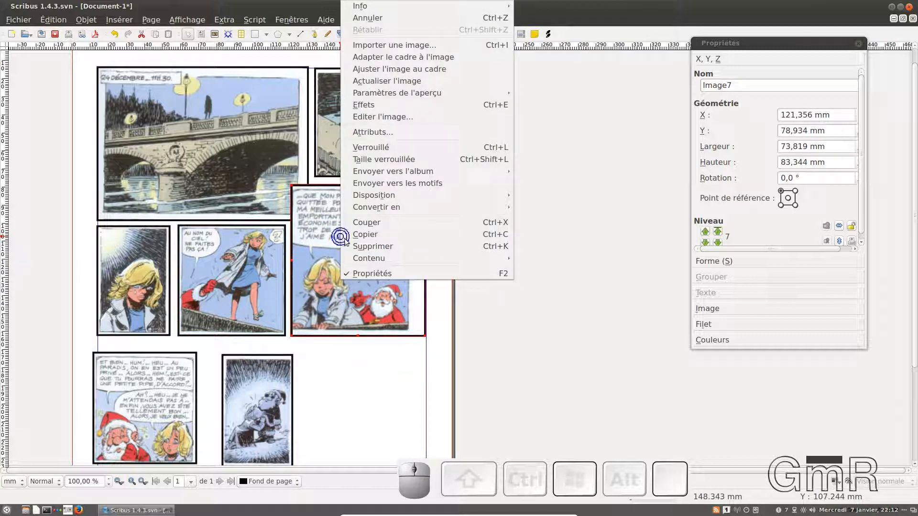
{"action": "left_click", "coordinate": [401, 69]}
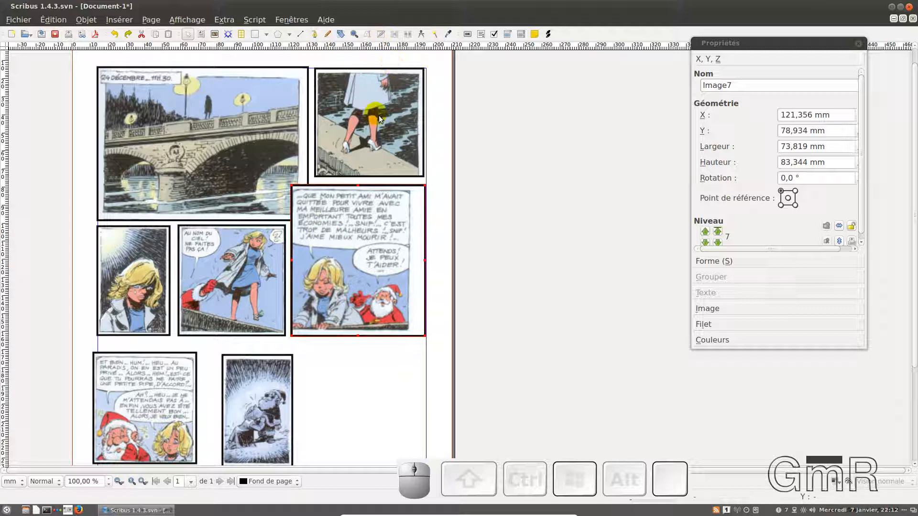
{"action": "right_click", "coordinate": [340, 236]}
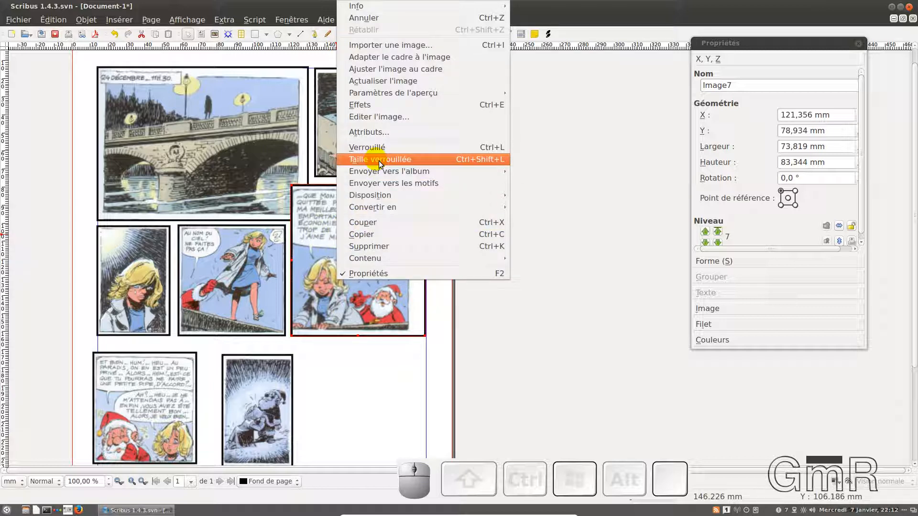
{"action": "left_click", "coordinate": [603, 325]}
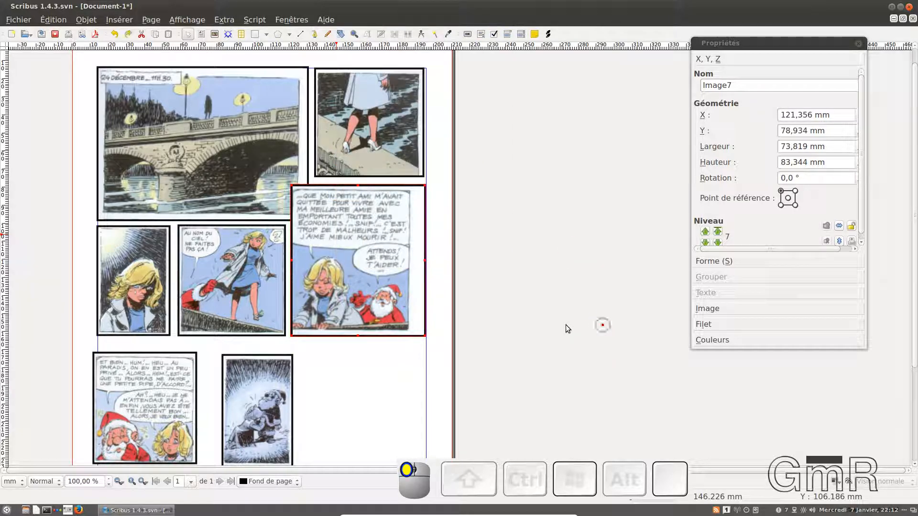
Switch the sobbing woman's image to free scaling and shift it inside its frame to about X 7.3, Y 0.3 mm.
{"action": "left_click", "coordinate": [707, 308]}
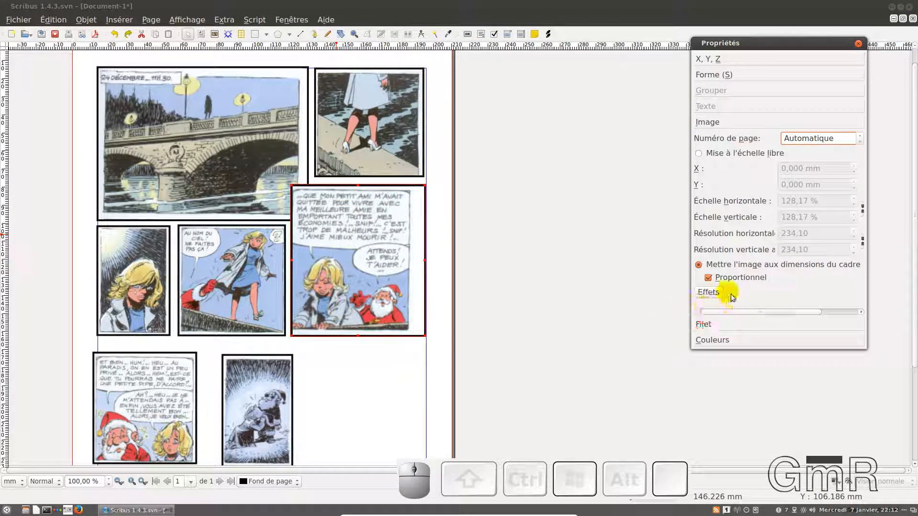
{"action": "left_click", "coordinate": [702, 157]}
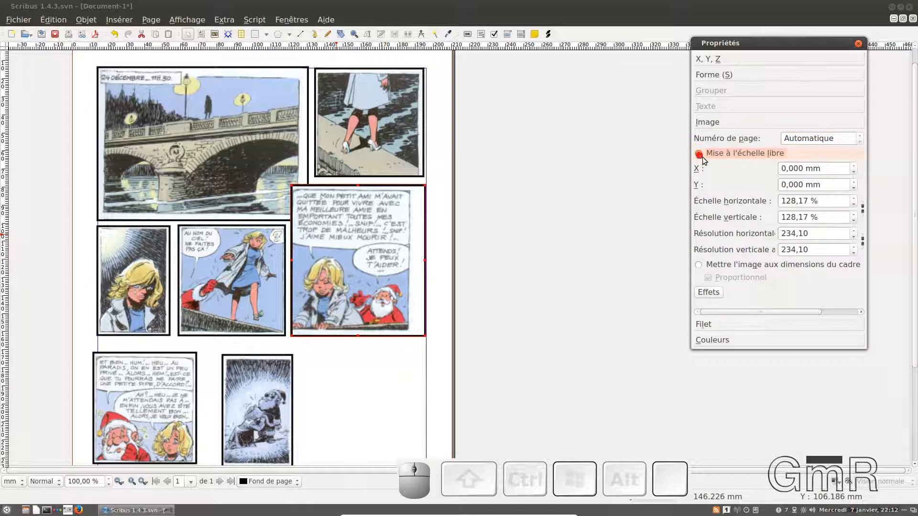
{"action": "left_click", "coordinate": [368, 33]}
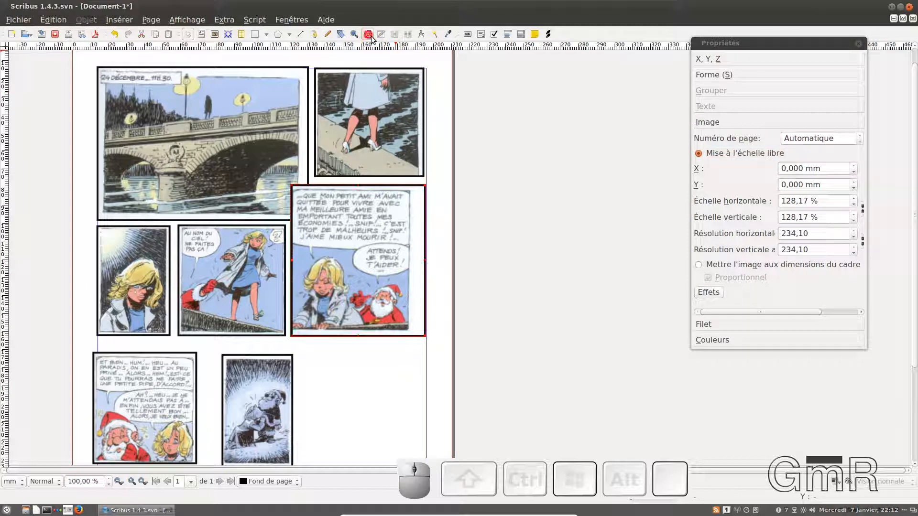
{"action": "left_click_drag", "start_coordinate": [358, 231], "coordinate": [372, 231]}
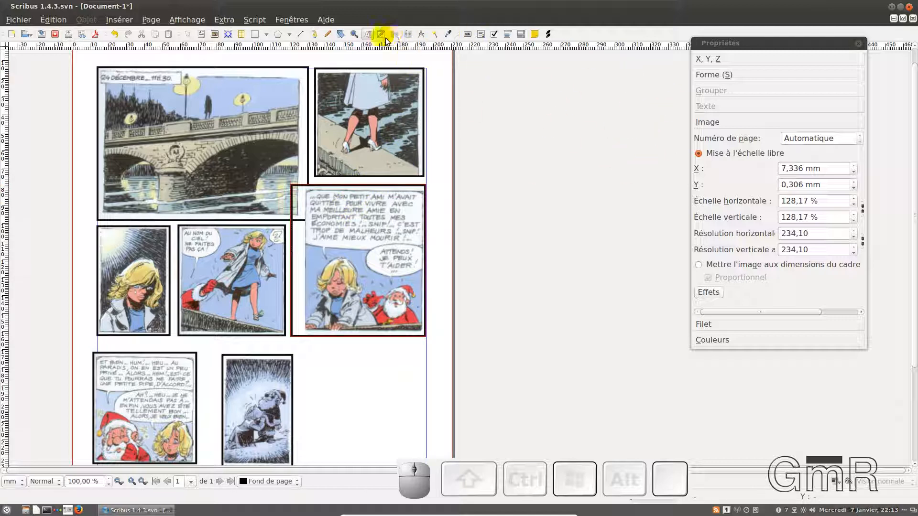
{"action": "left_click", "coordinate": [188, 34]}
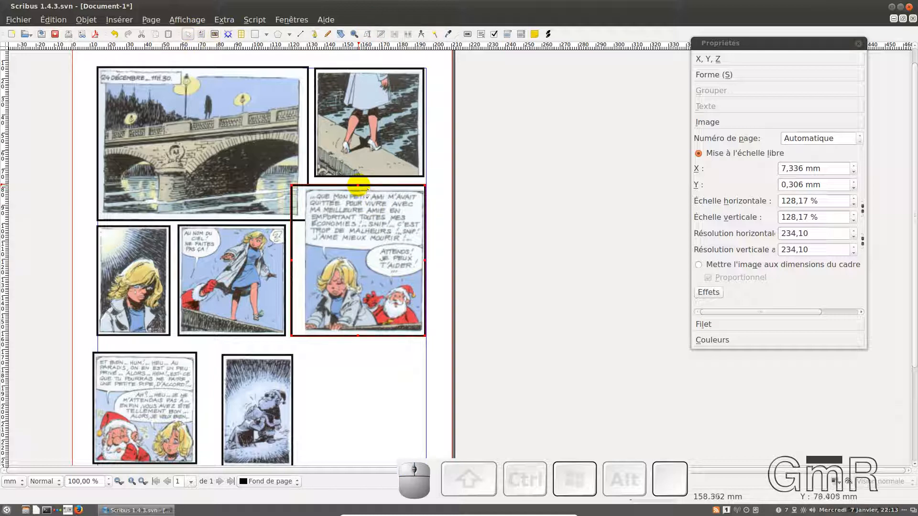
Raise the upper edge of the sobbing woman's frame by about 7 mm and adjust the image to the frame.
{"action": "left_click_drag", "start_coordinate": [358, 186], "coordinate": [362, 172]}
{"action": "right_click", "coordinate": [344, 200]}
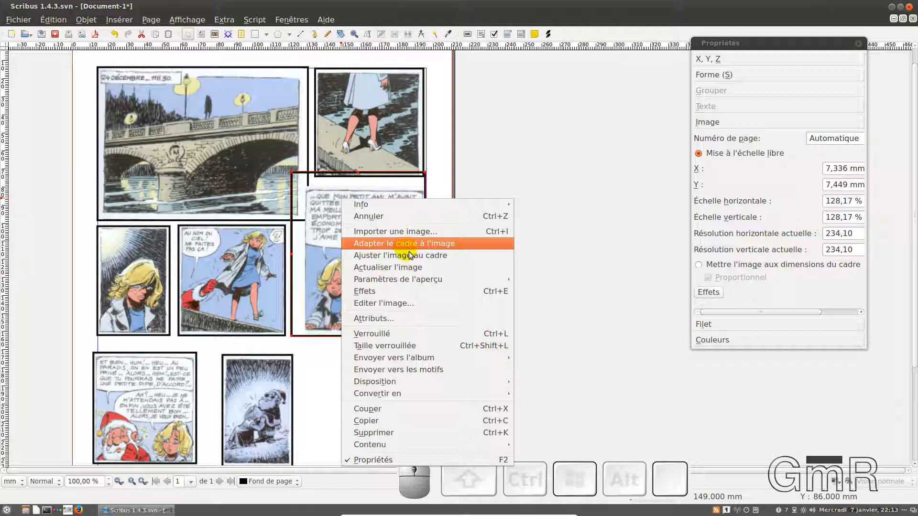
{"action": "left_click", "coordinate": [410, 256]}
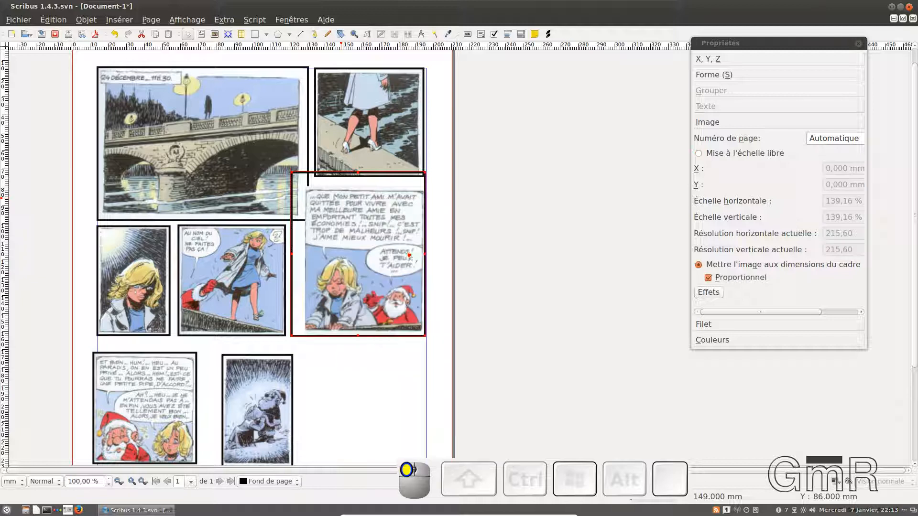
Open the shape of the bridge picture's frame for node editing, with nodes set to be movable.
{"action": "left_click", "coordinate": [280, 166]}
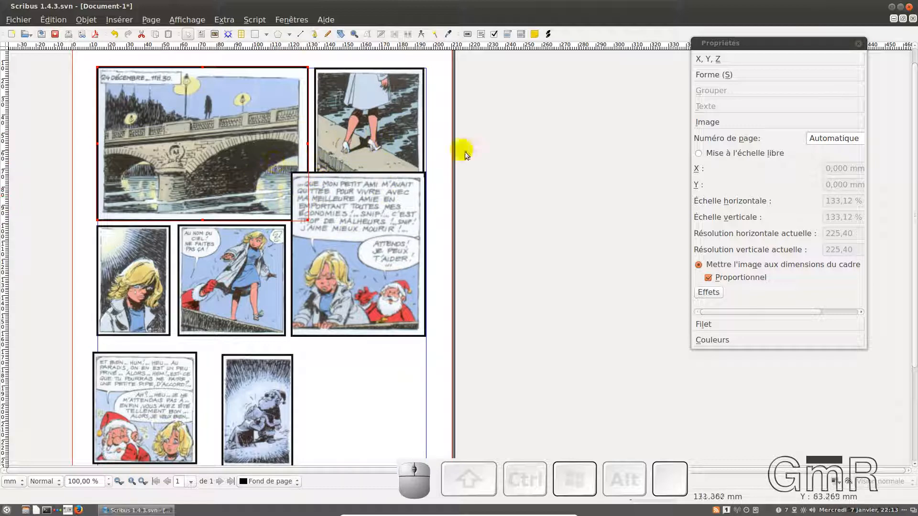
{"action": "left_click", "coordinate": [731, 74]}
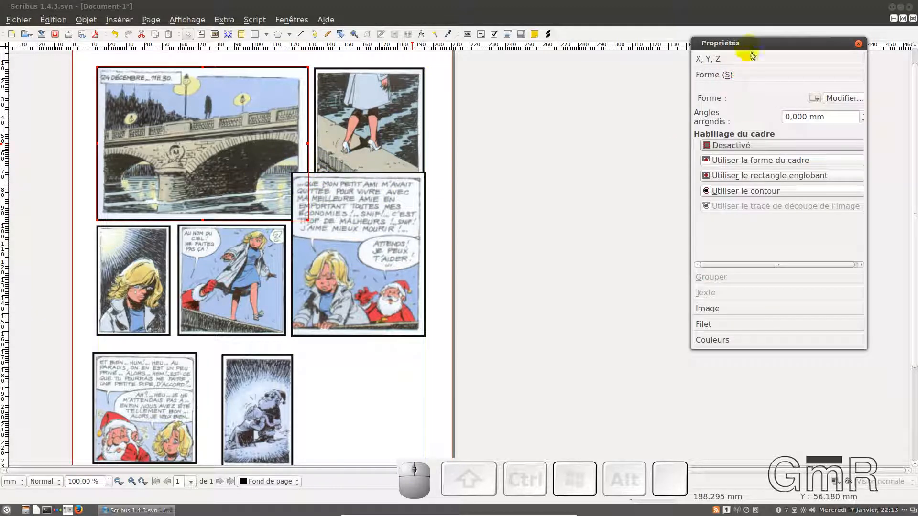
{"action": "left_click_drag", "start_coordinate": [756, 45], "coordinate": [643, 78]}
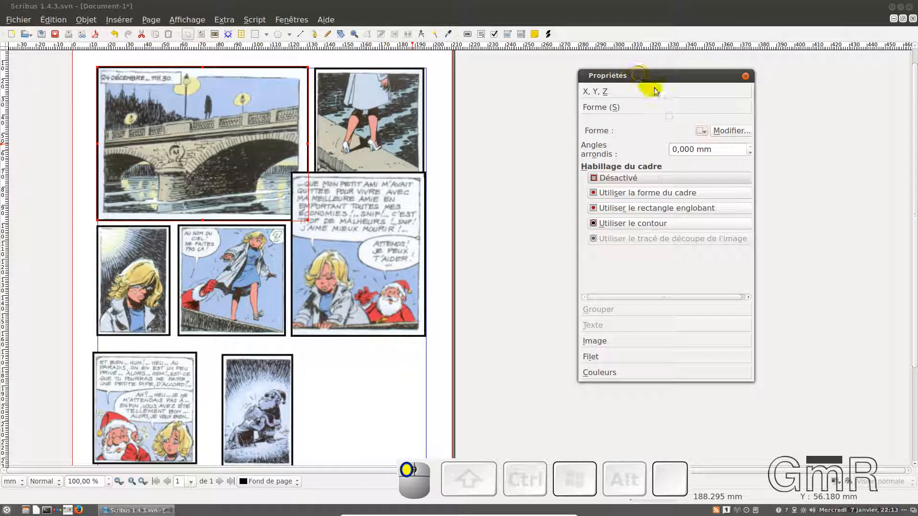
{"action": "left_click", "coordinate": [732, 131]}
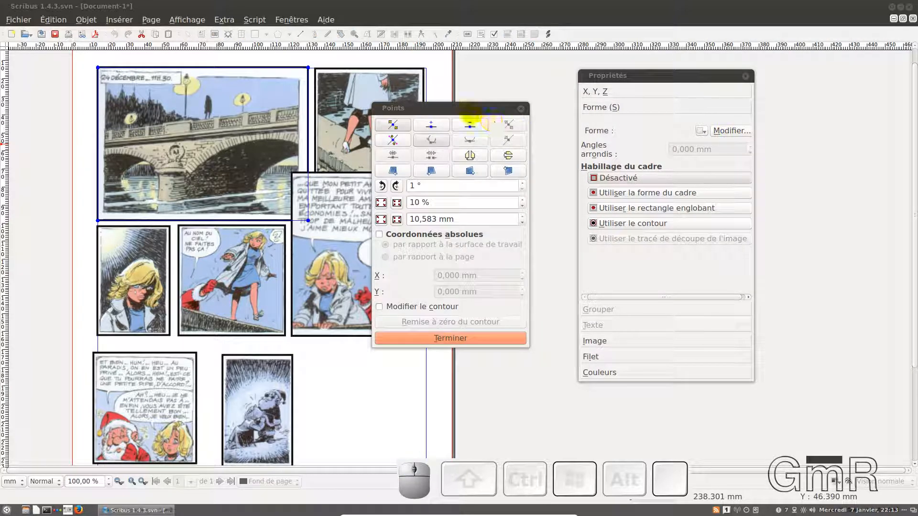
{"action": "left_click_drag", "start_coordinate": [467, 116], "coordinate": [506, 123]}
{"action": "left_click", "coordinate": [432, 131]}
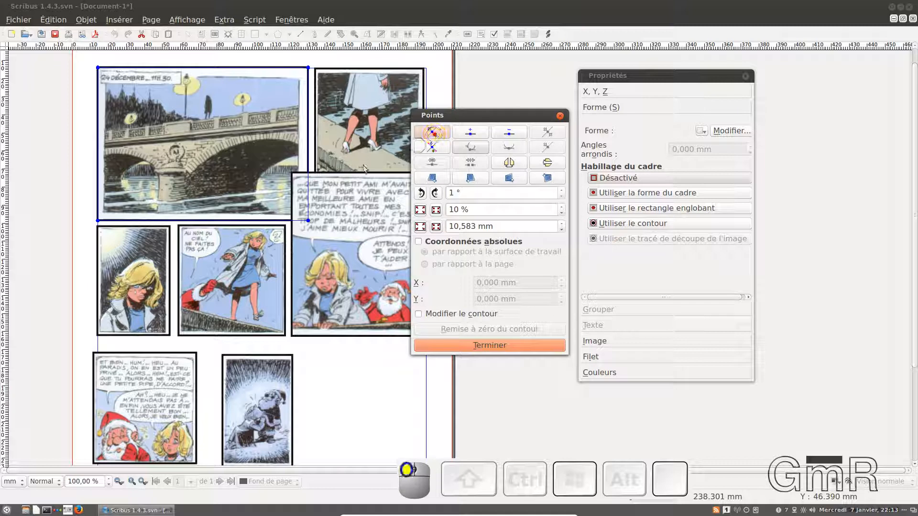
Add a node on the bridge frame's right edge just above the sobbing woman's frame, and one on its lower edge at about X 103 mm.
{"action": "left_click", "coordinate": [310, 167]}
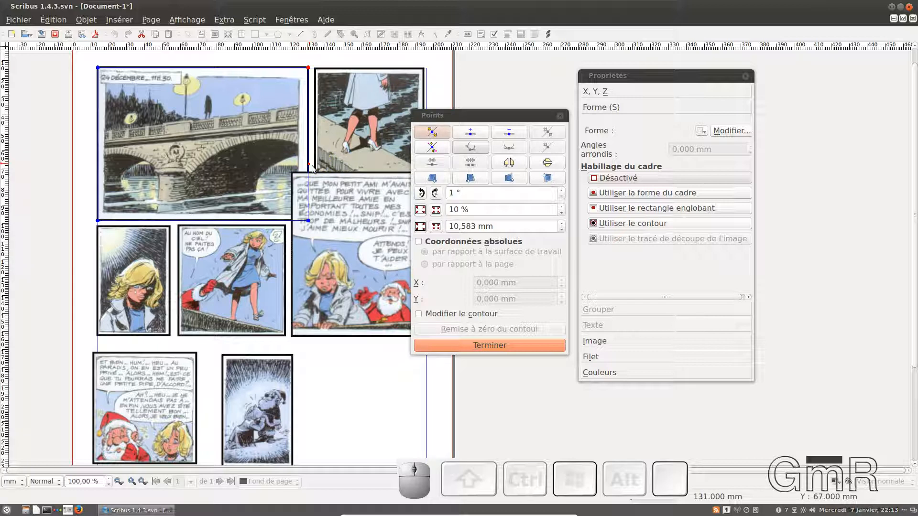
{"action": "left_click", "coordinate": [309, 164]}
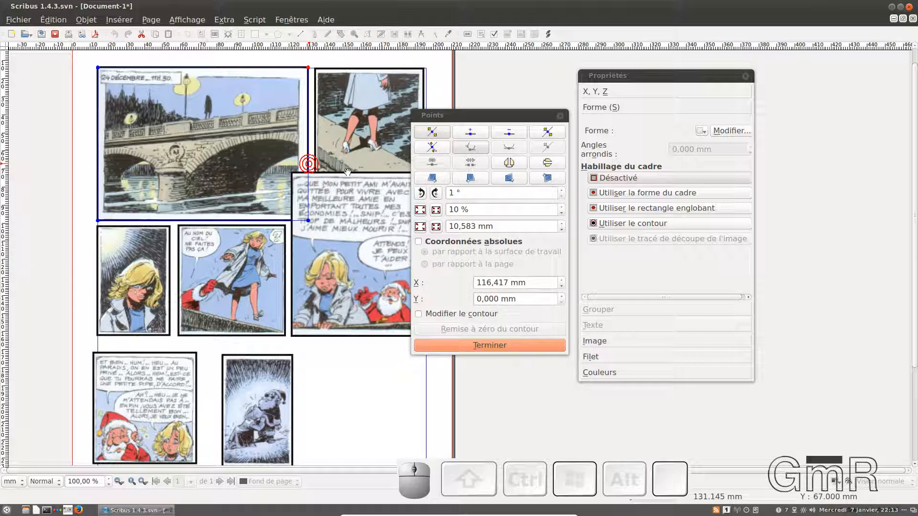
{"action": "left_click", "coordinate": [430, 132]}
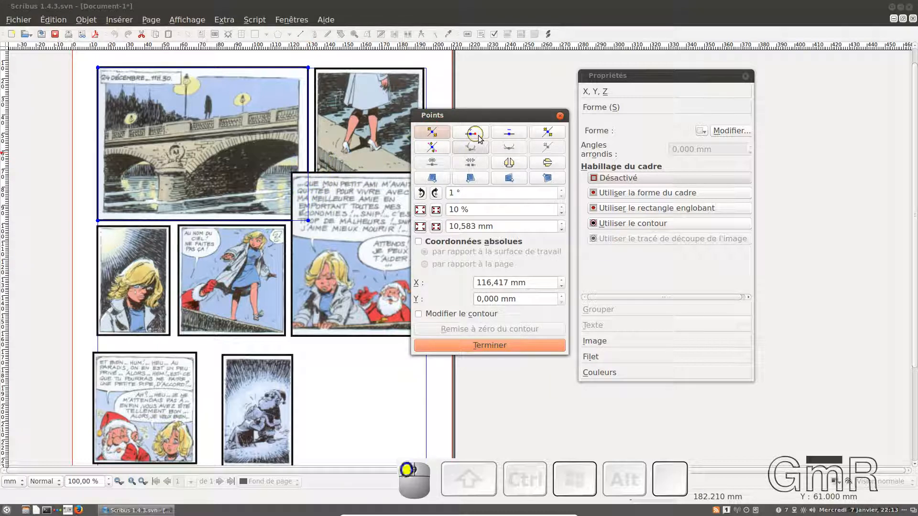
{"action": "left_click", "coordinate": [372, 159]}
{"action": "left_click", "coordinate": [310, 165]}
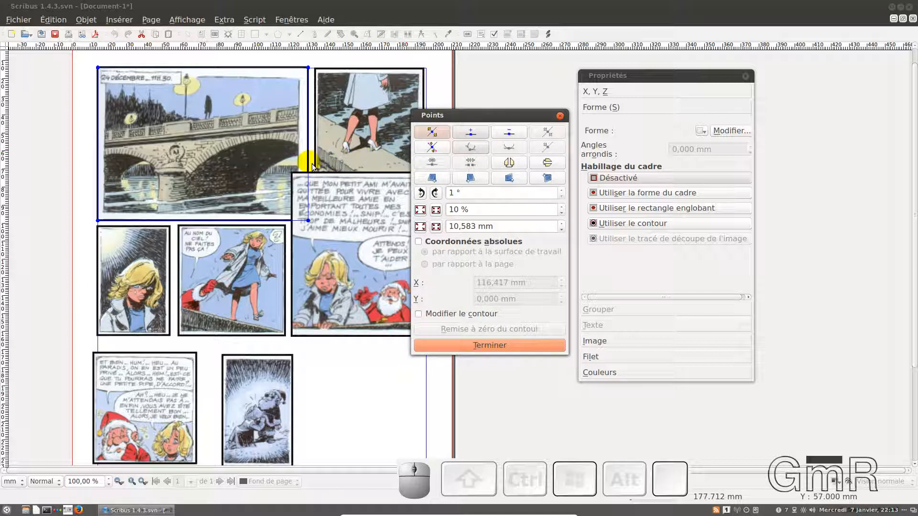
{"action": "left_click", "coordinate": [282, 221]}
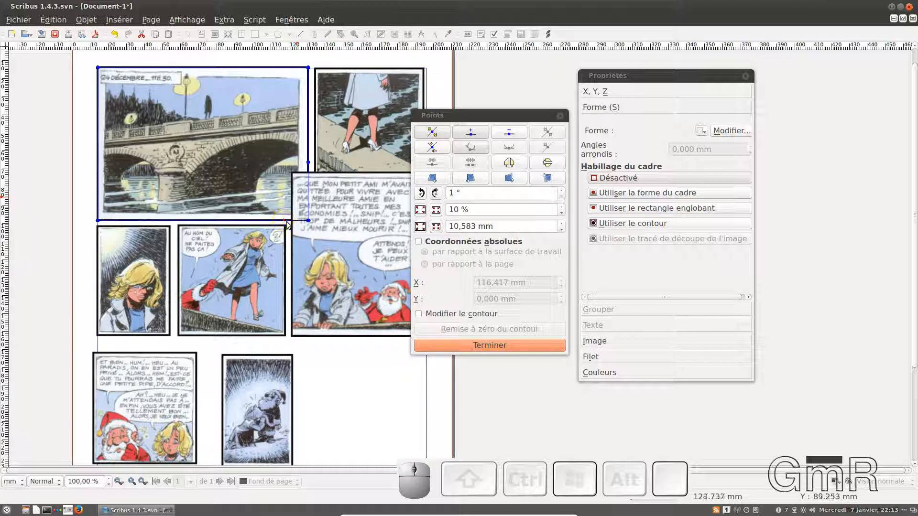
{"action": "left_click", "coordinate": [471, 133]}
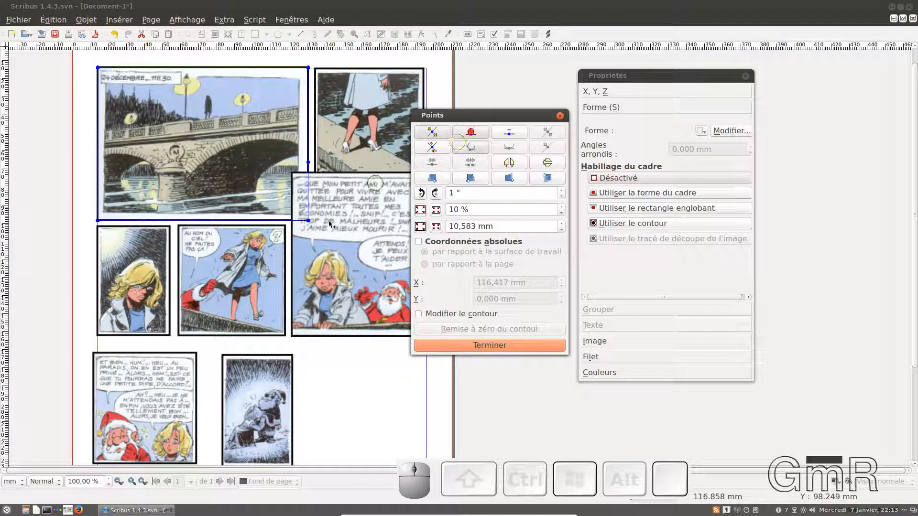
{"action": "left_click", "coordinate": [297, 219]}
Move the bridge frame's lower-right corner node inward between the two added nodes to cut a notch around the sobbing woman's frame.
{"action": "left_click", "coordinate": [435, 133]}
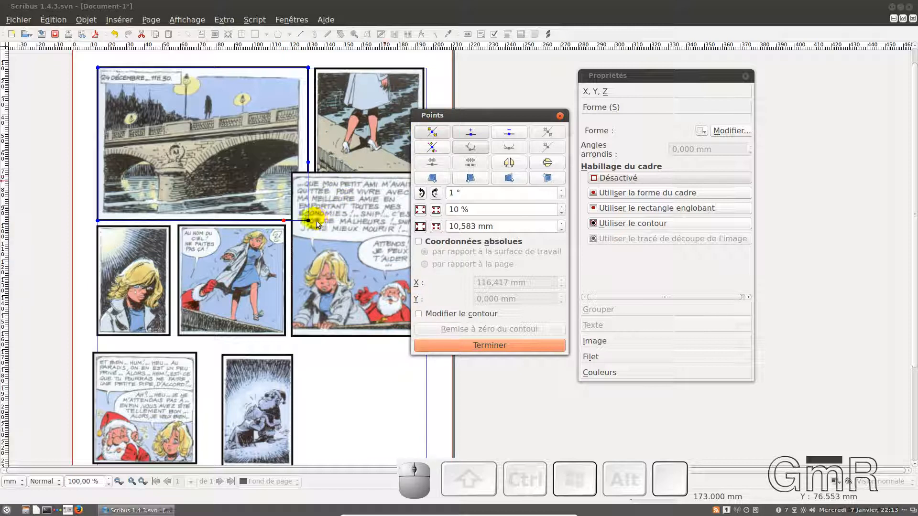
{"action": "left_click_drag", "start_coordinate": [309, 221], "coordinate": [297, 181]}
{"action": "left_click", "coordinate": [437, 133]}
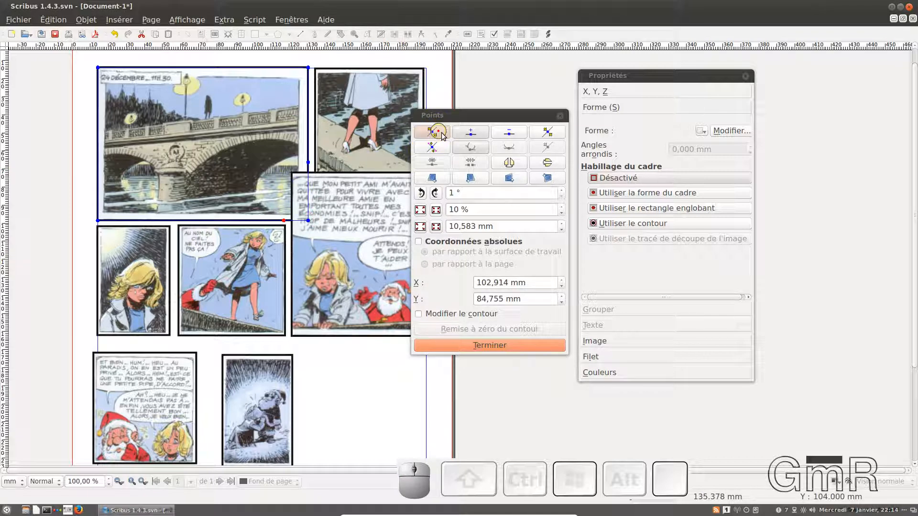
{"action": "left_click", "coordinate": [308, 222]}
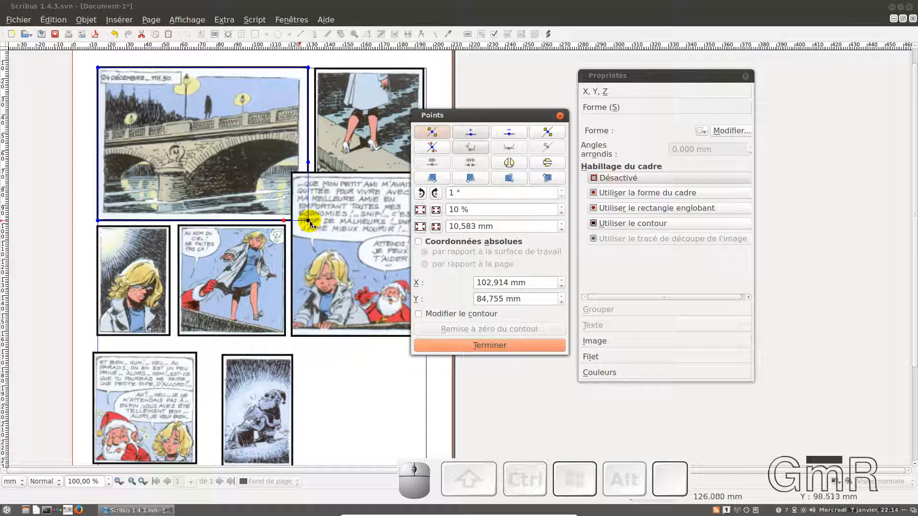
{"action": "left_click_drag", "start_coordinate": [310, 223], "coordinate": [288, 163]}
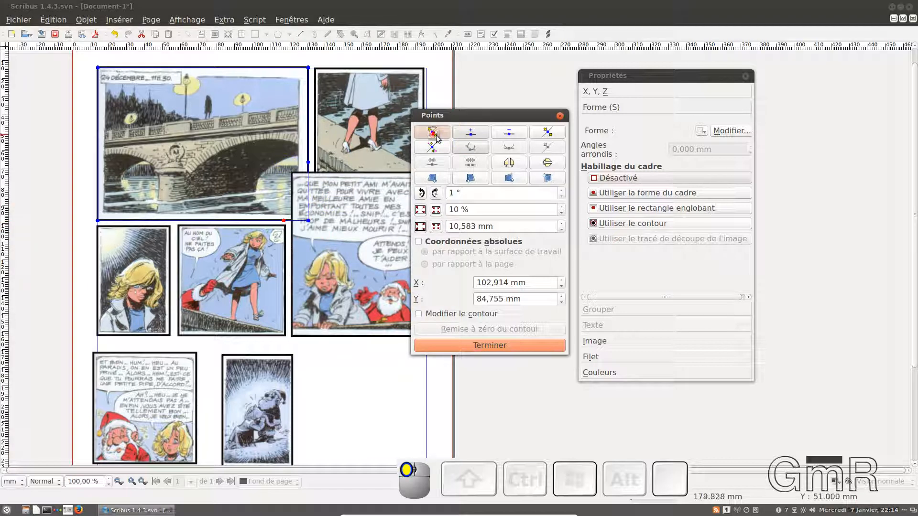
{"action": "left_click", "coordinate": [547, 132]}
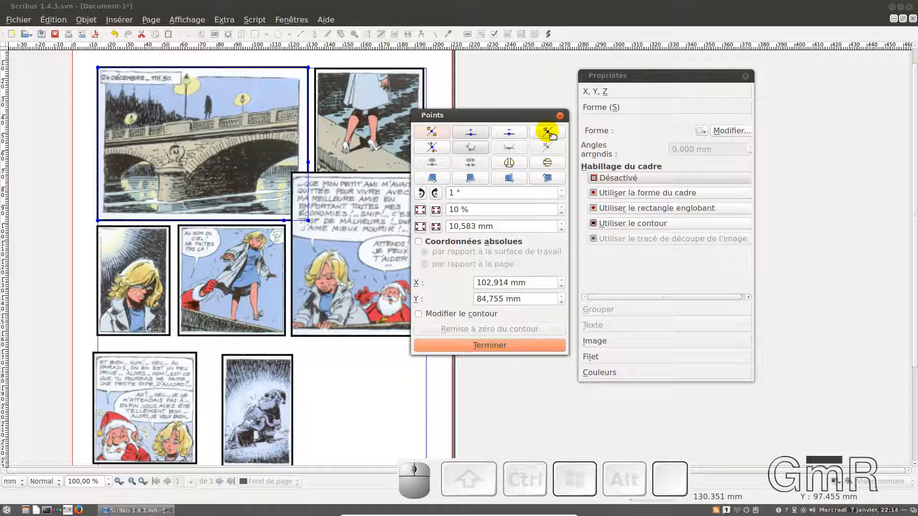
{"action": "left_click", "coordinate": [508, 132]}
{"action": "left_click", "coordinate": [312, 231]}
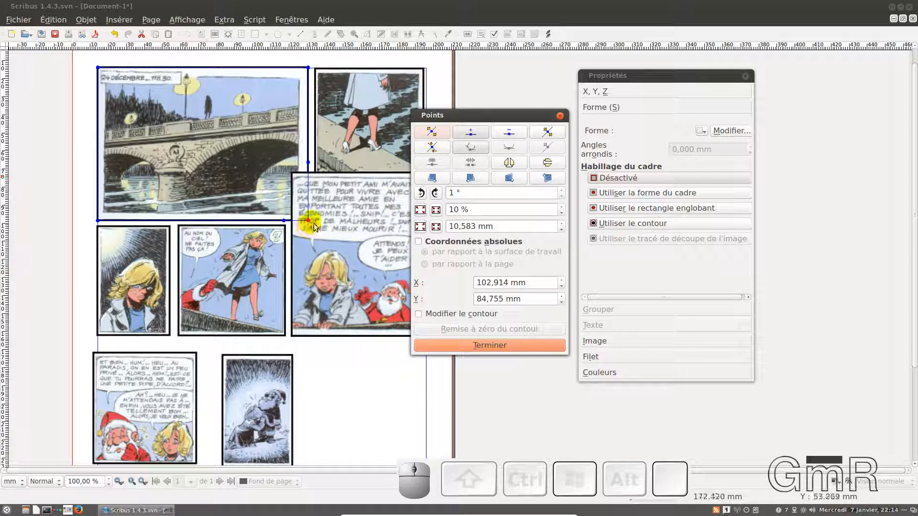
{"action": "left_click_drag", "start_coordinate": [311, 224], "coordinate": [284, 174]}
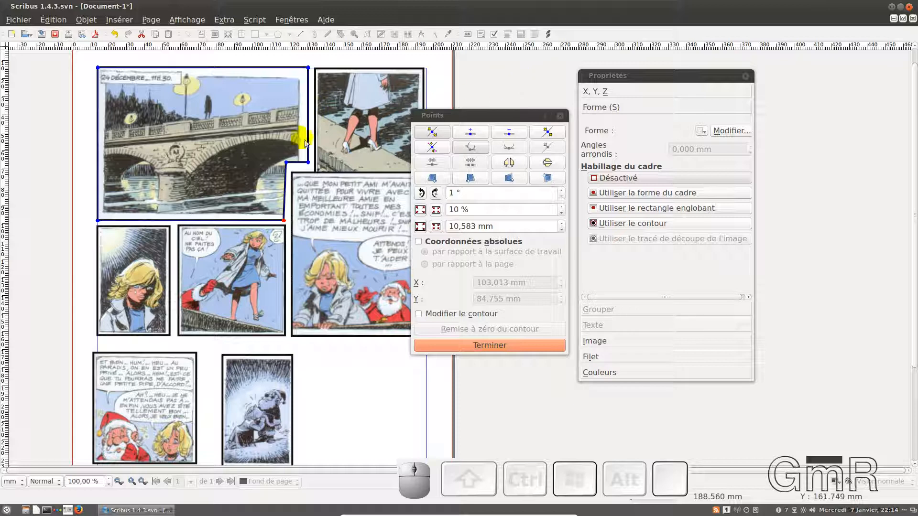
Adjust the notch's inner corner node and move its outer node on the right edge to about X 115.6, Y 54.1 mm.
{"action": "left_click_drag", "start_coordinate": [286, 163], "coordinate": [283, 164]}
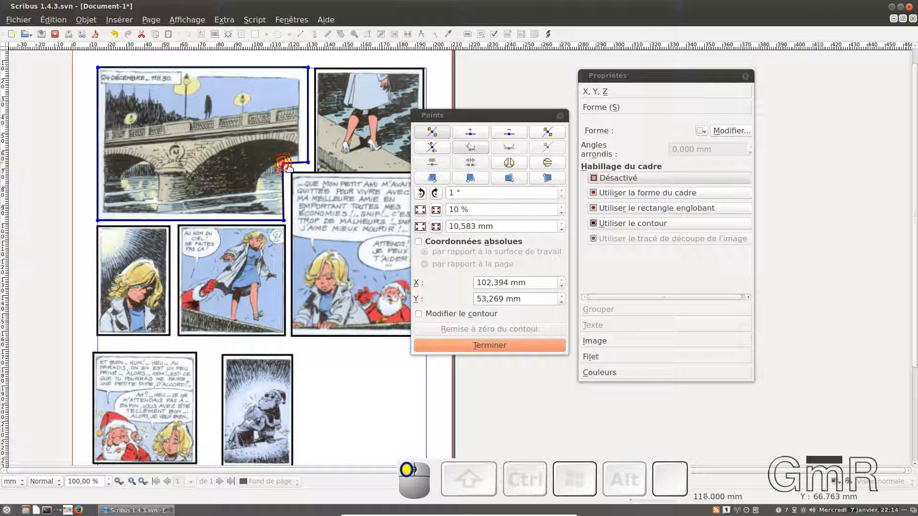
{"action": "left_click_drag", "start_coordinate": [283, 164], "coordinate": [285, 163]}
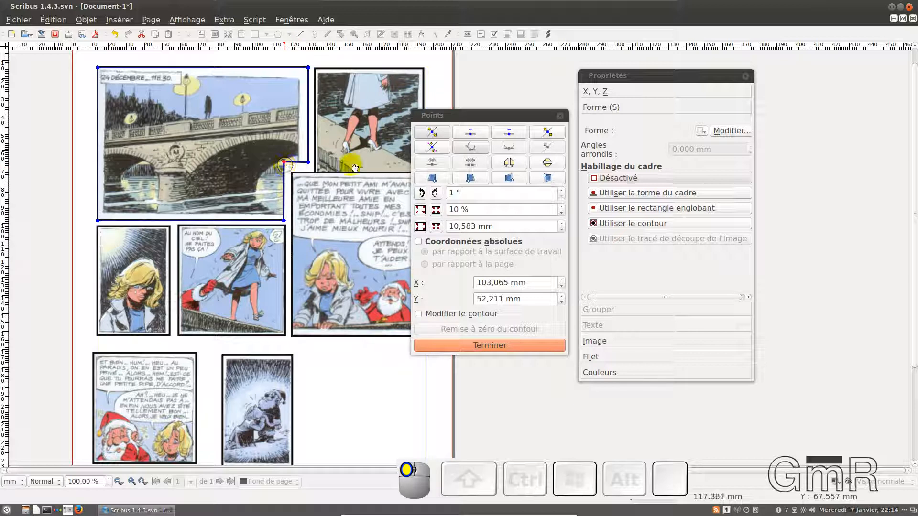
{"action": "left_click", "coordinate": [312, 159]}
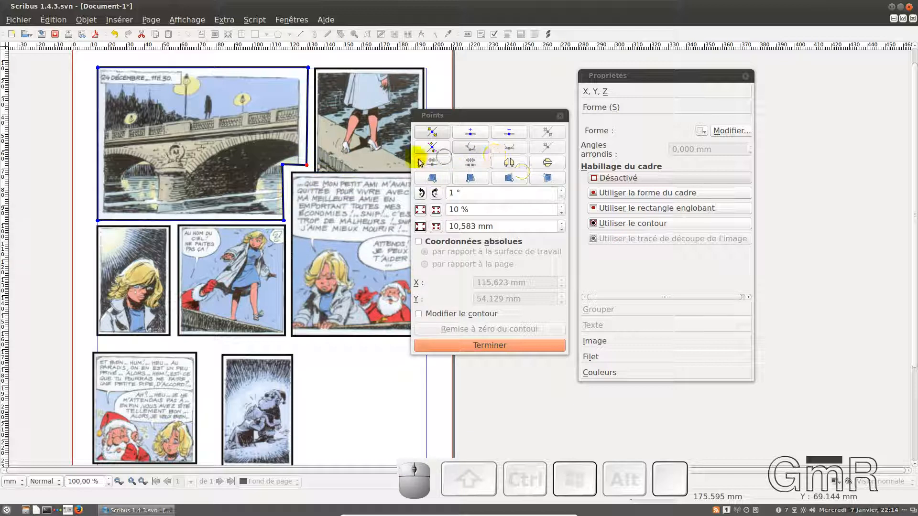
{"action": "left_click", "coordinate": [307, 165]}
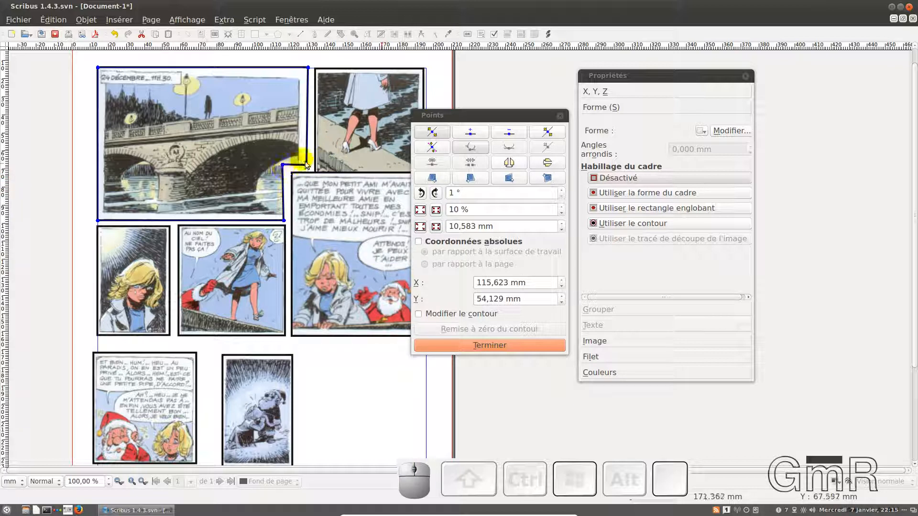
Straighten the notch by moving its outer node towards the frame's right edge and its inner corner to about X 104, Y 54.5 mm.
{"action": "key", "text": "ctrl"}
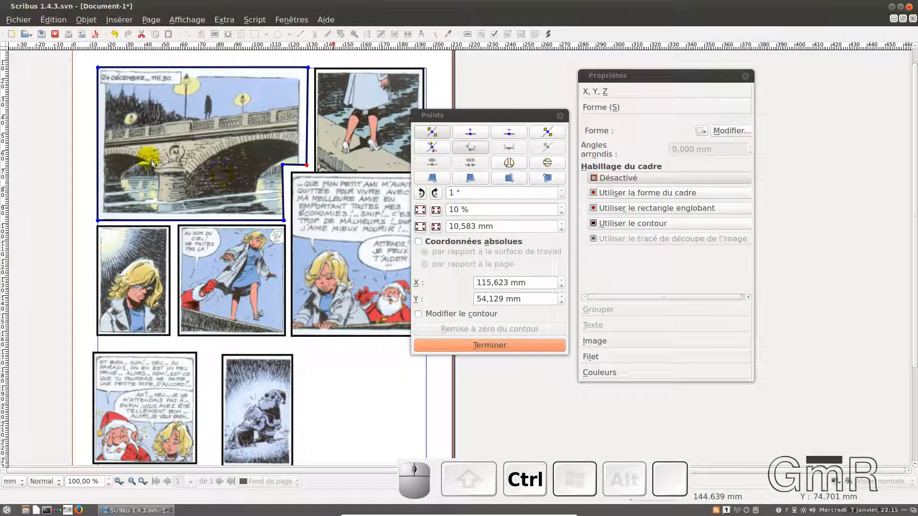
{"action": "scroll", "coordinate": [168, 168], "scroll_direction": "up", "scroll_amount": 1}
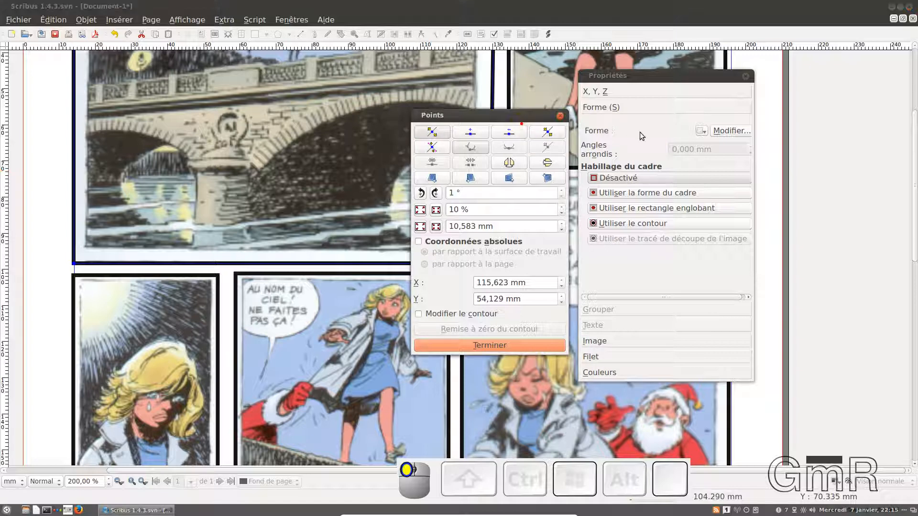
{"action": "left_click", "coordinate": [505, 118]}
{"action": "left_click_drag", "start_coordinate": [508, 122], "coordinate": [699, 135]}
{"action": "left_click", "coordinate": [444, 153]}
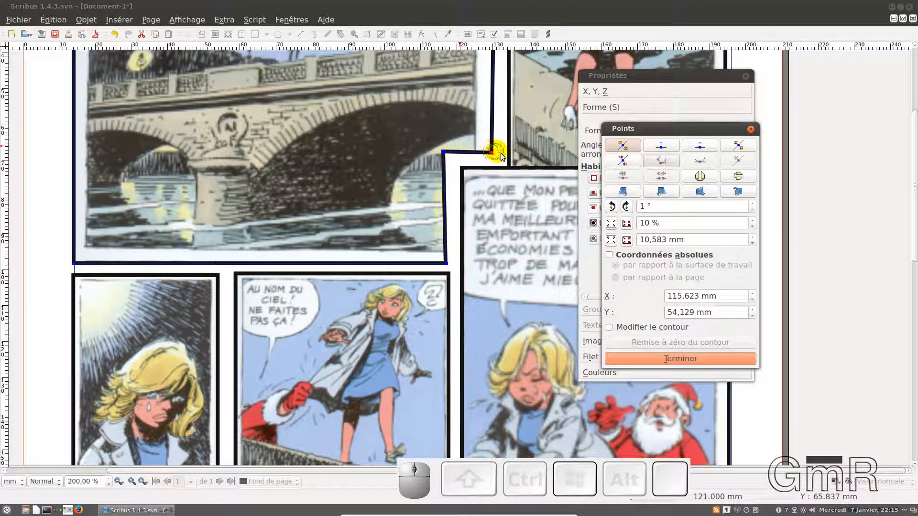
{"action": "left_click", "coordinate": [493, 151]}
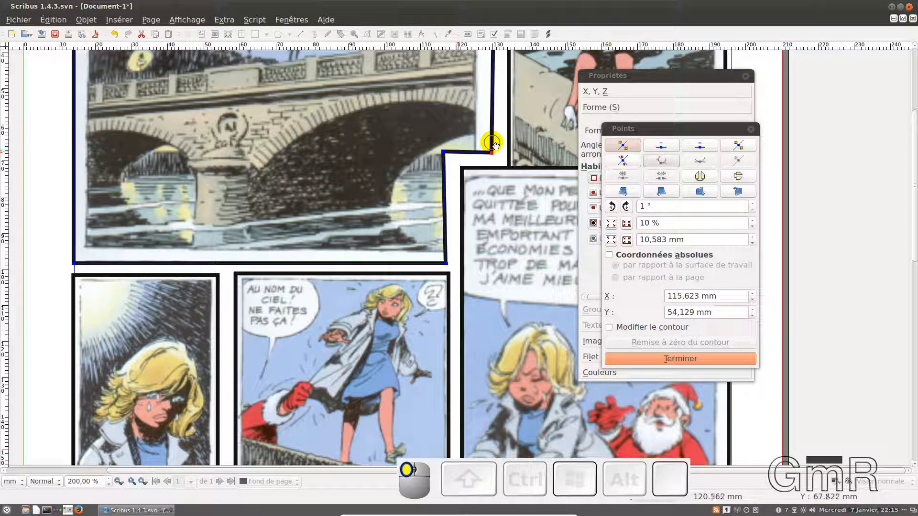
{"action": "left_click", "coordinate": [444, 153]}
{"action": "left_click", "coordinate": [449, 157]}
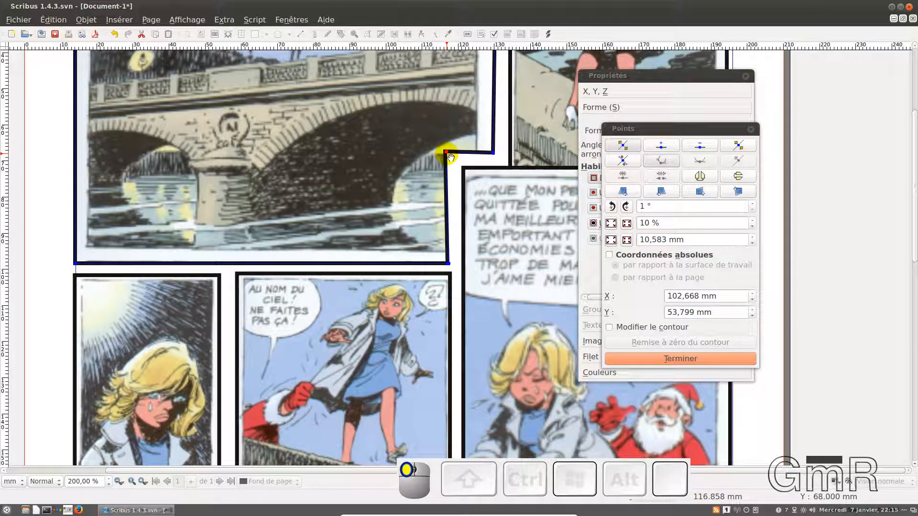
{"action": "left_click_drag", "start_coordinate": [451, 156], "coordinate": [454, 156]}
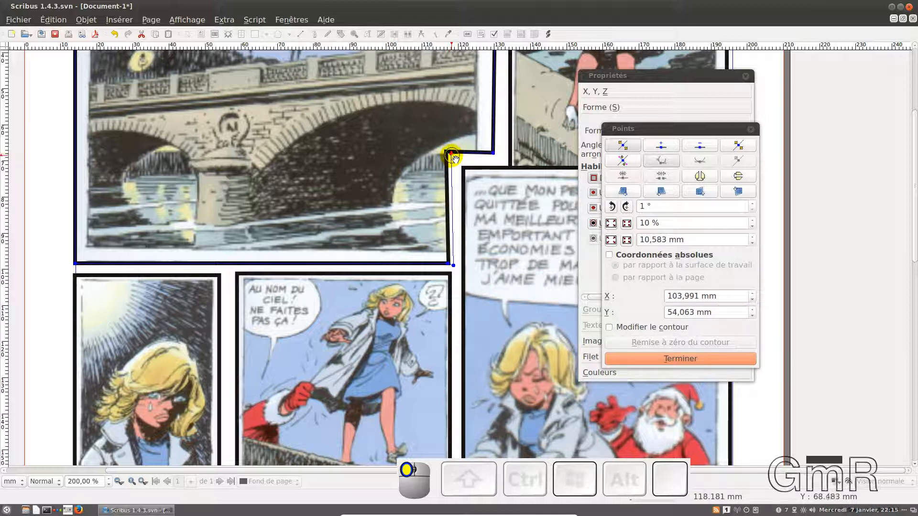
{"action": "left_click_drag", "start_coordinate": [454, 157], "coordinate": [455, 158]}
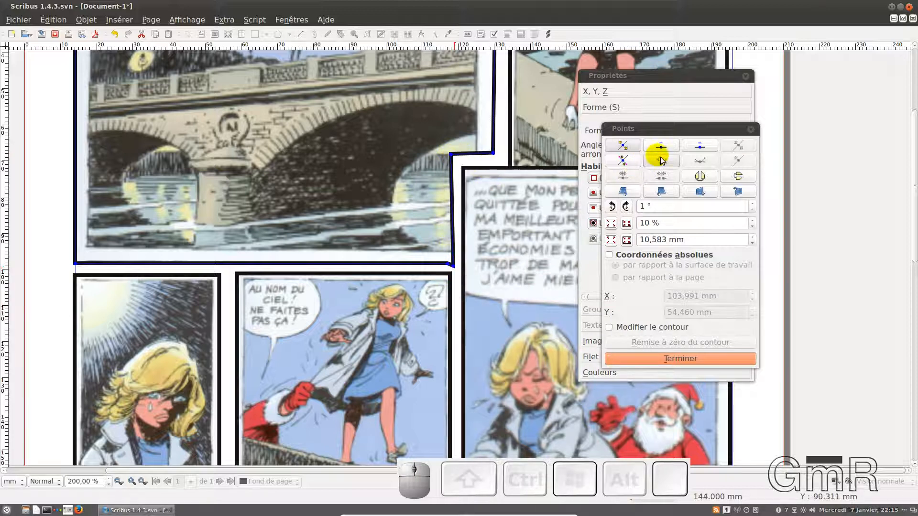
Delete the stray node at the lower end of the notch and move the remaining node there to about X 103.8, Y 84.9 mm.
{"action": "left_click", "coordinate": [699, 147]}
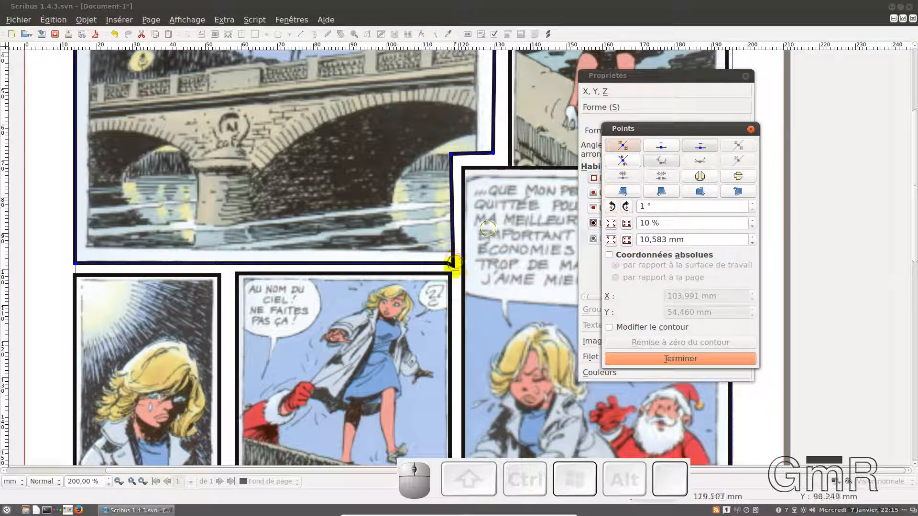
{"action": "left_click", "coordinate": [455, 267]}
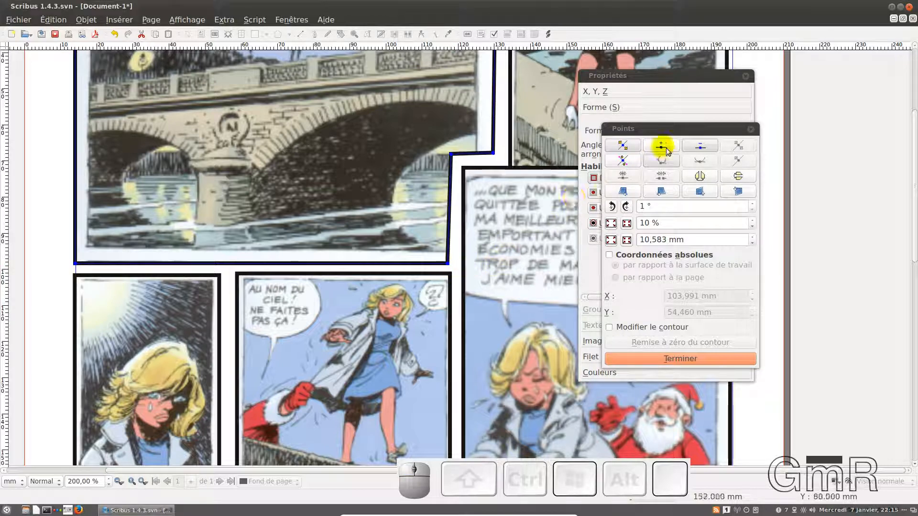
{"action": "left_click", "coordinate": [626, 147]}
{"action": "left_click", "coordinate": [448, 263]}
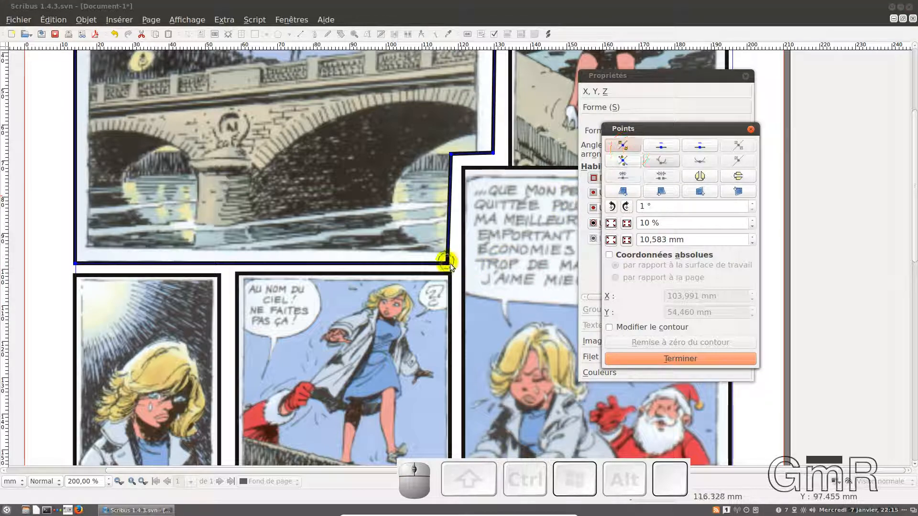
{"action": "left_click_drag", "start_coordinate": [448, 264], "coordinate": [450, 263]}
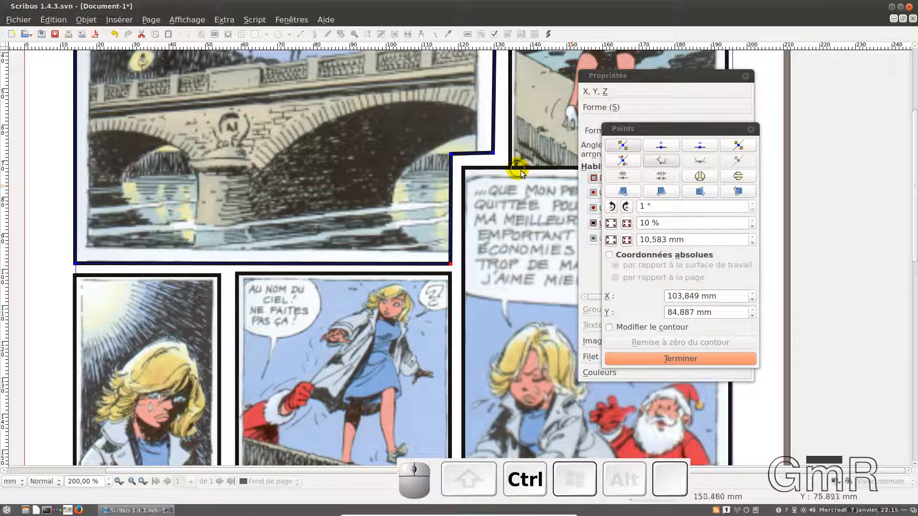
{"action": "left_click", "coordinate": [679, 363]}
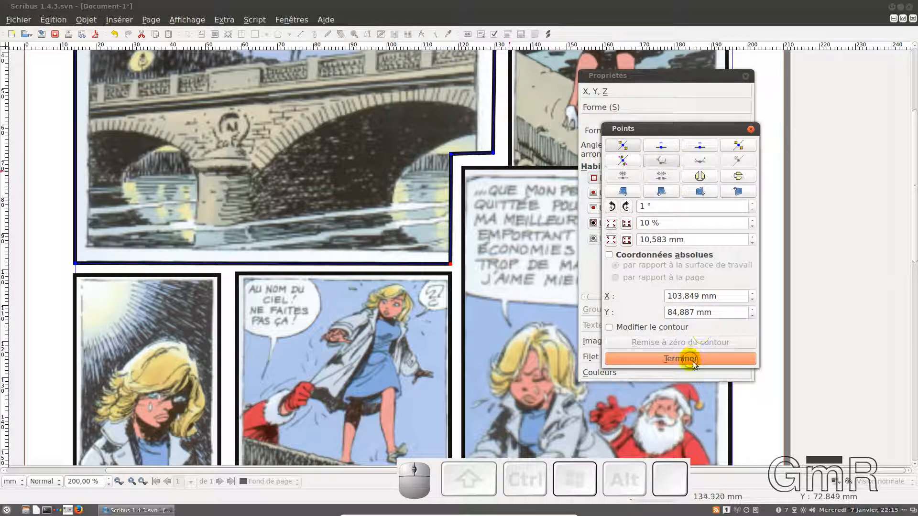
{"action": "left_click", "coordinate": [694, 362]}
{"action": "left_click", "coordinate": [693, 362]}
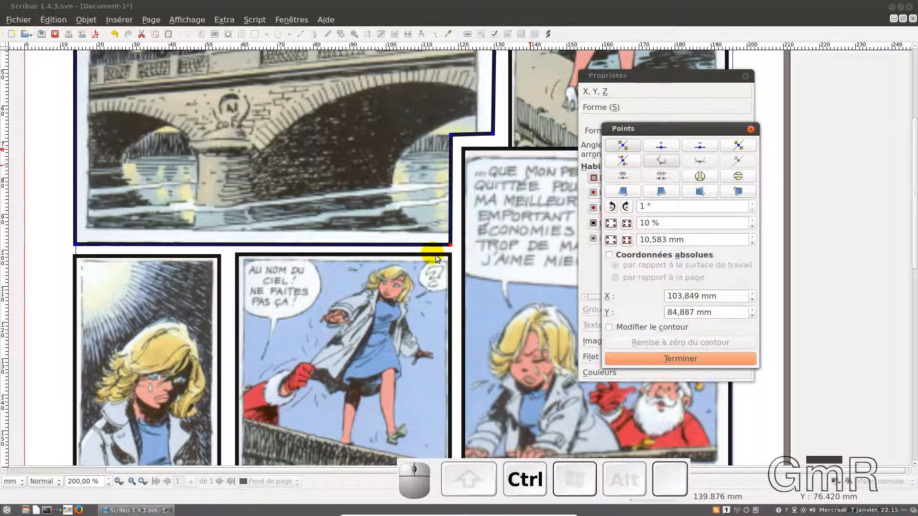
Finish the node editing and shorten the walking-legs frame from below, leaving a gap above the sobbing woman's frame.
{"action": "scroll", "coordinate": [497, 277], "scroll_direction": "down", "scroll_amount": 2}
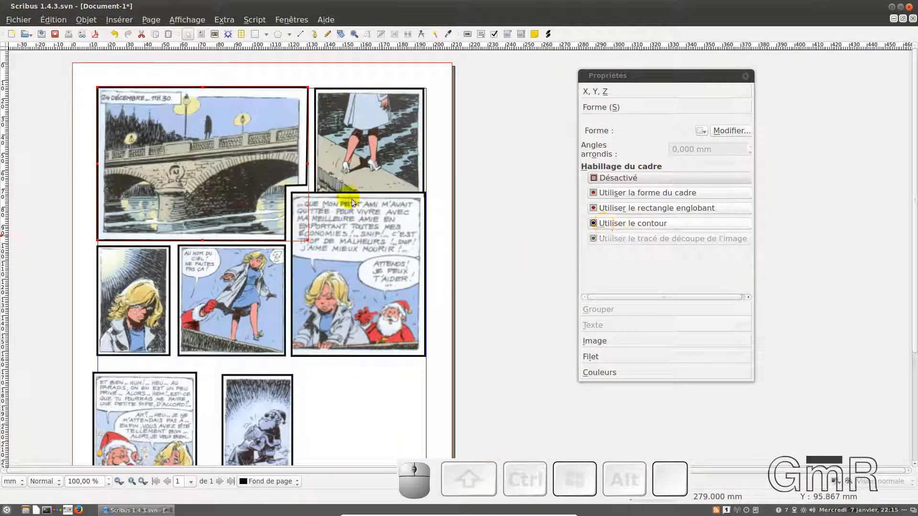
{"action": "left_click", "coordinate": [345, 221]}
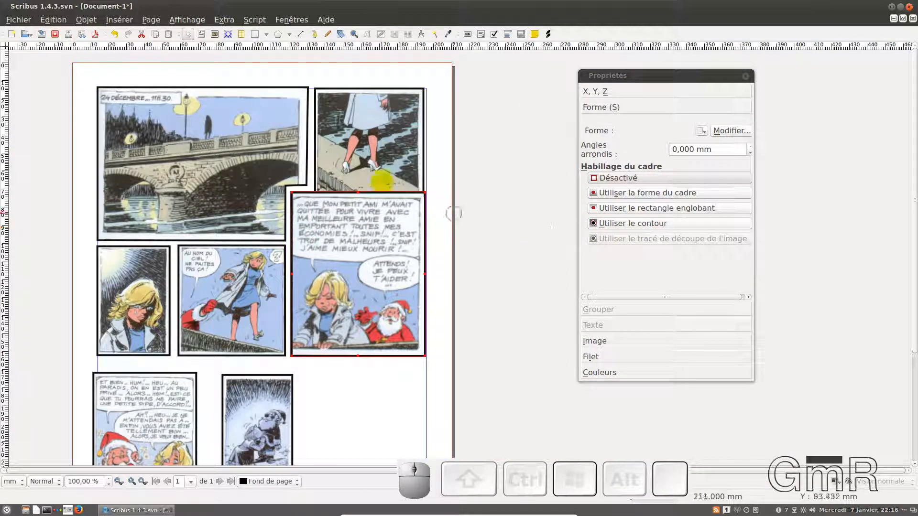
{"action": "left_click", "coordinate": [375, 155]}
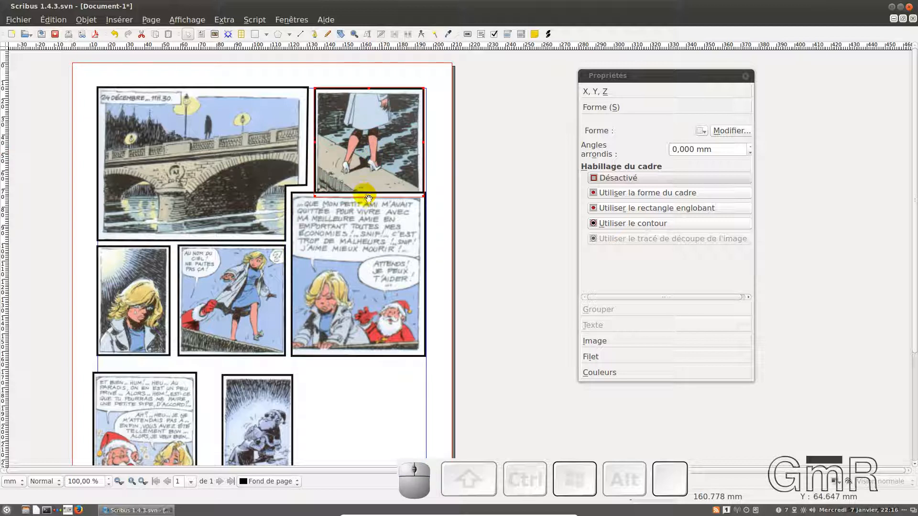
{"action": "left_click_drag", "start_coordinate": [378, 198], "coordinate": [377, 185]}
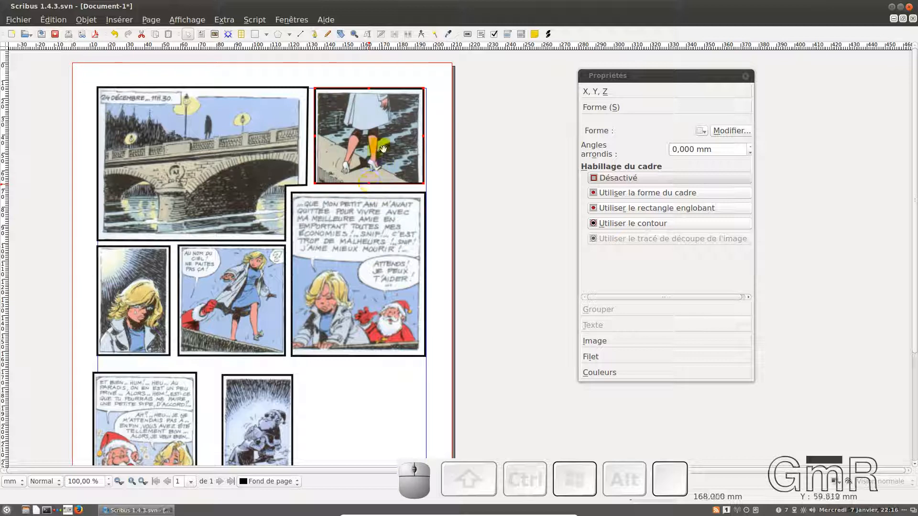
Reposition the walking-legs picture inside its shortened frame.
{"action": "left_click", "coordinate": [368, 34]}
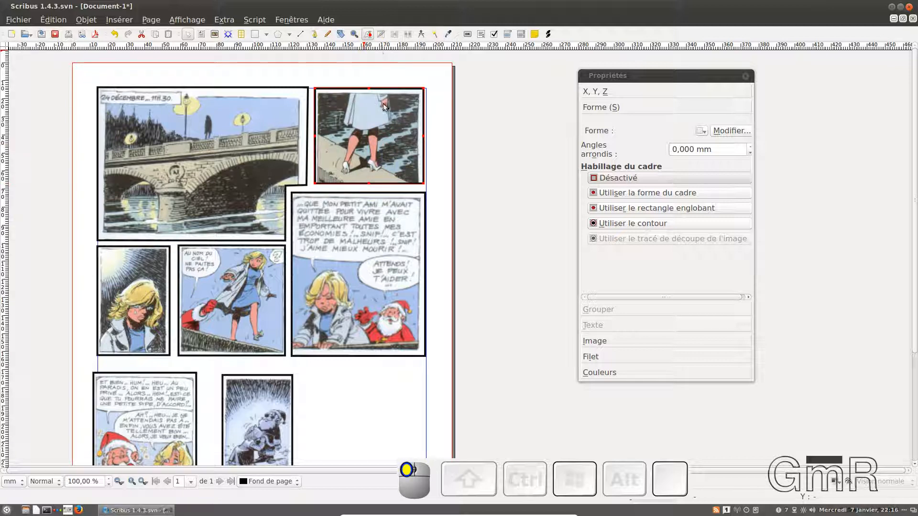
{"action": "mouse_move", "coordinate": [376, 137]}
{"action": "left_mouse_down"}
{"action": "mouse_move", "coordinate": [377, 117]}
{"action": "mouse_move", "coordinate": [376, 138]}
{"action": "left_mouse_up"}
{"action": "left_click", "coordinate": [368, 34]}
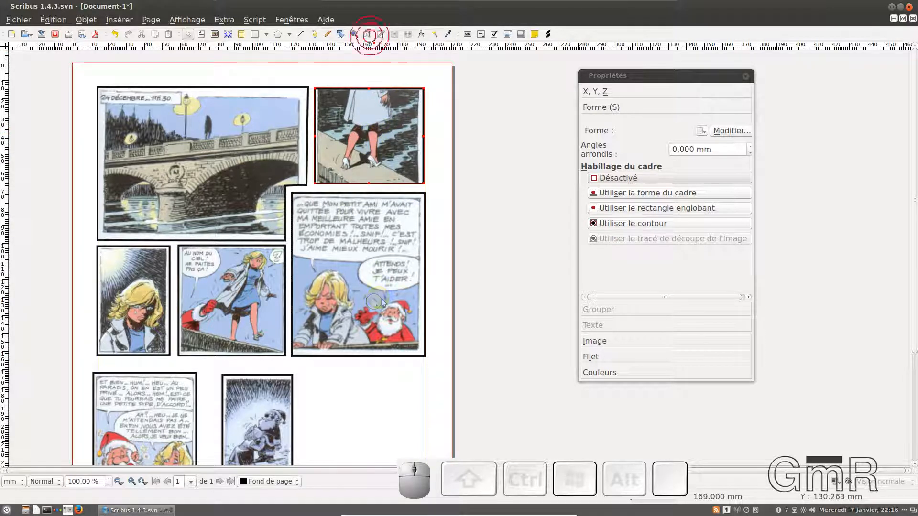
Move the dark picture of Santa carrying a load towards the right margin, below the sobbing woman's frame.
{"action": "scroll", "coordinate": [345, 359], "scroll_direction": "down", "scroll_amount": 1}
{"action": "scroll", "coordinate": [346, 358], "scroll_direction": "down", "scroll_amount": 2}
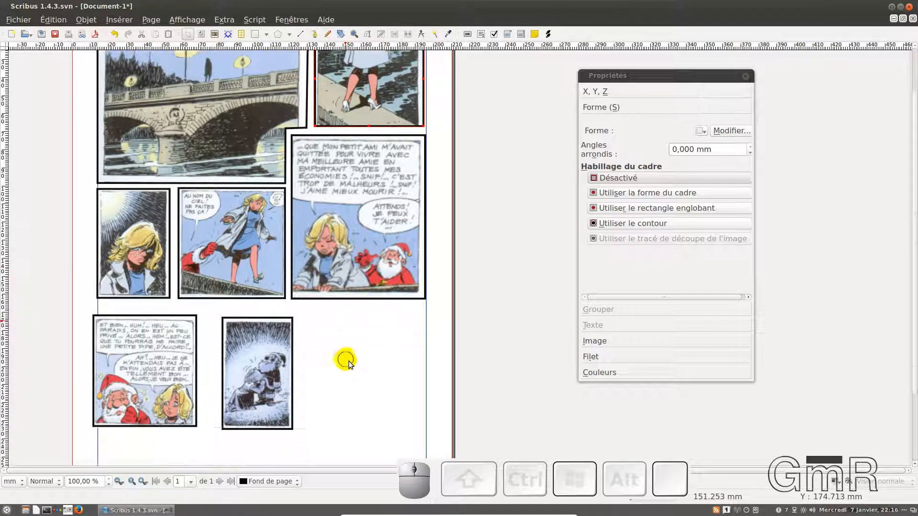
{"action": "left_click", "coordinate": [265, 362]}
{"action": "left_click_drag", "start_coordinate": [265, 362], "coordinate": [371, 351]}
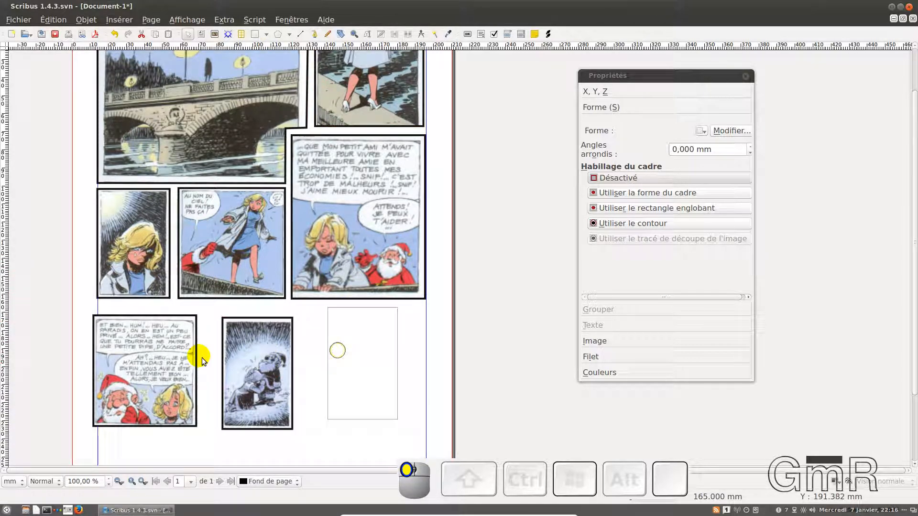
Move the Santa-and-blonde speech frame to the left margin, just below the woman's portrait.
{"action": "left_click", "coordinate": [189, 359]}
{"action": "left_click", "coordinate": [158, 371]}
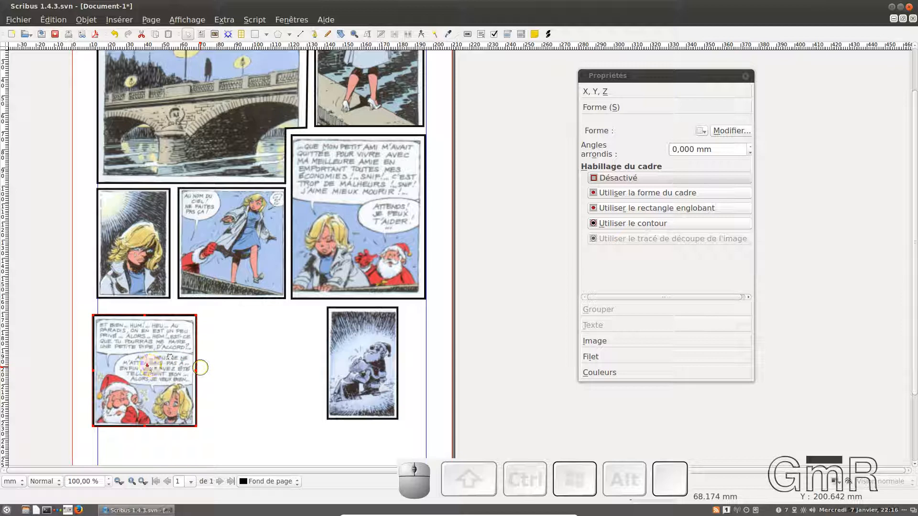
{"action": "mouse_move", "coordinate": [150, 369]}
{"action": "left_mouse_down"}
{"action": "mouse_move", "coordinate": [163, 351]}
{"action": "mouse_move", "coordinate": [154, 352]}
{"action": "left_mouse_up"}
Try to enlarge the Santa-and-blonde frame from its lower-right corner and adapt the frame to its image.
{"action": "scroll", "coordinate": [218, 381], "scroll_direction": "down", "scroll_amount": 3}
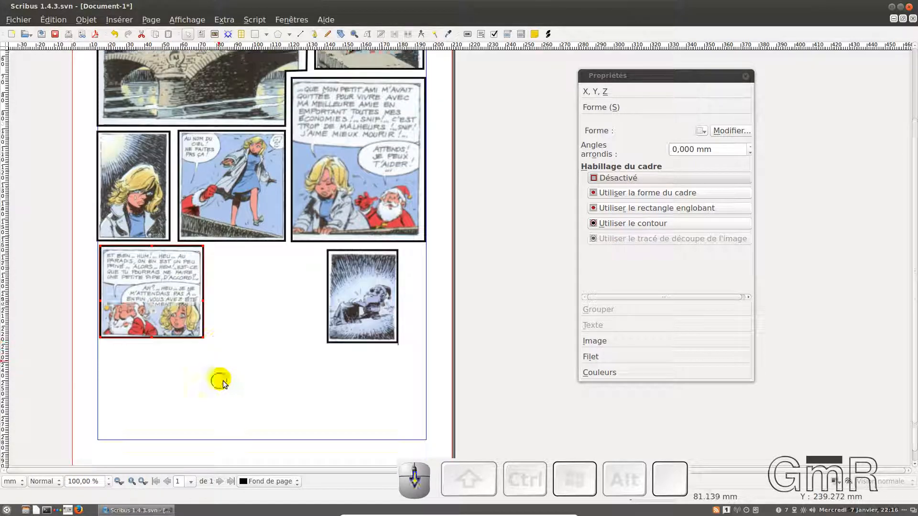
{"action": "scroll", "coordinate": [220, 380], "scroll_direction": "down", "scroll_amount": 1}
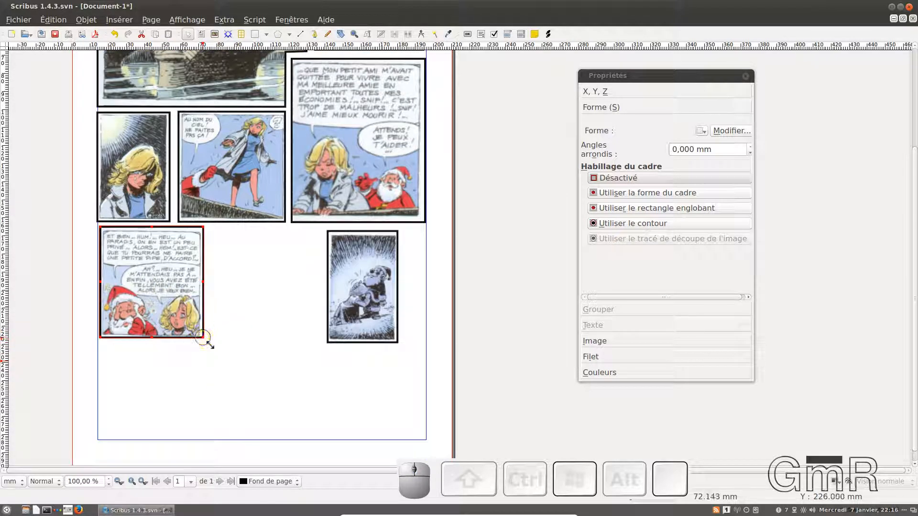
{"action": "left_click_drag", "start_coordinate": [203, 337], "coordinate": [260, 396]}
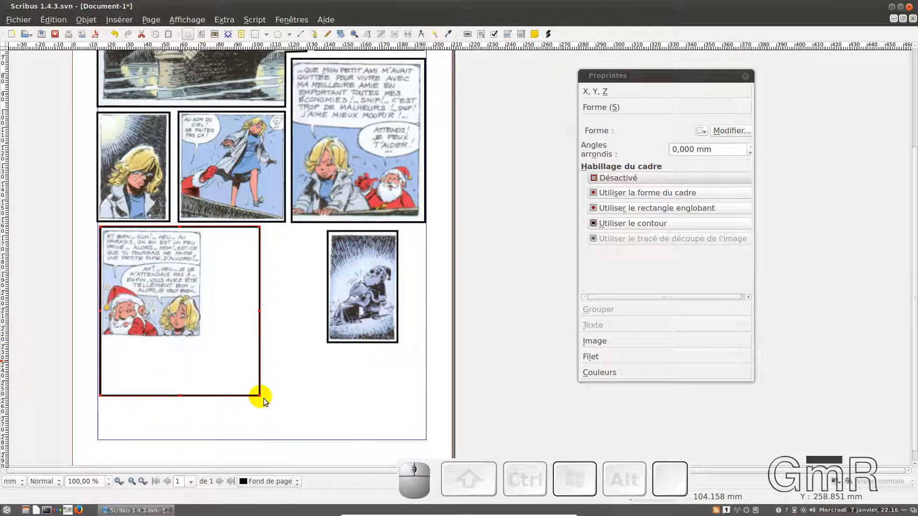
{"action": "right_click", "coordinate": [196, 316]}
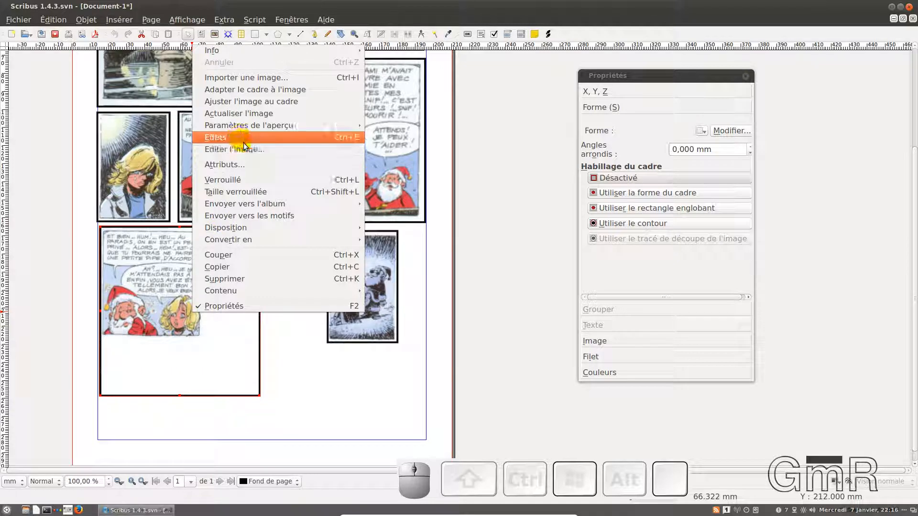
{"action": "left_click", "coordinate": [246, 93]}
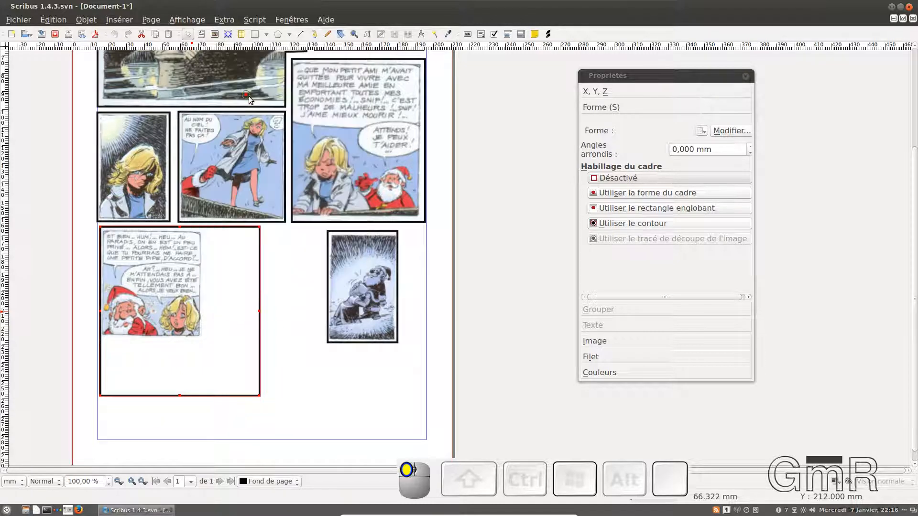
Fit the Santa-and-blonde image to its frame, enlarge the frame from its lower-right corner, and move the dark Santa picture right beside it.
{"action": "right_click", "coordinate": [180, 274]}
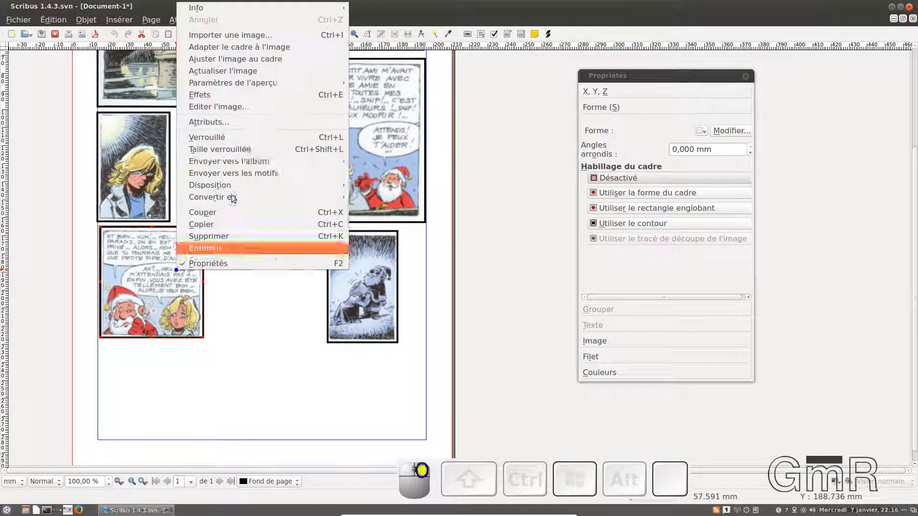
{"action": "left_click", "coordinate": [267, 58]}
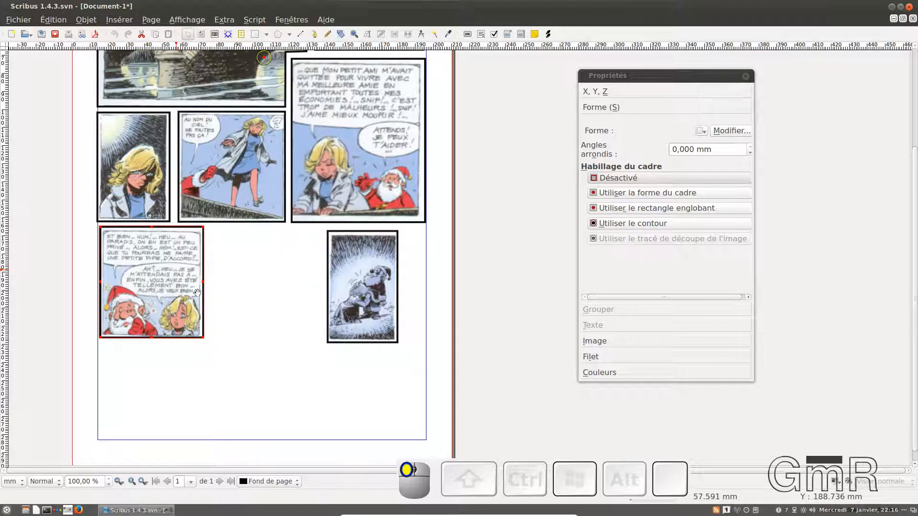
{"action": "left_click_drag", "start_coordinate": [204, 339], "coordinate": [253, 385]}
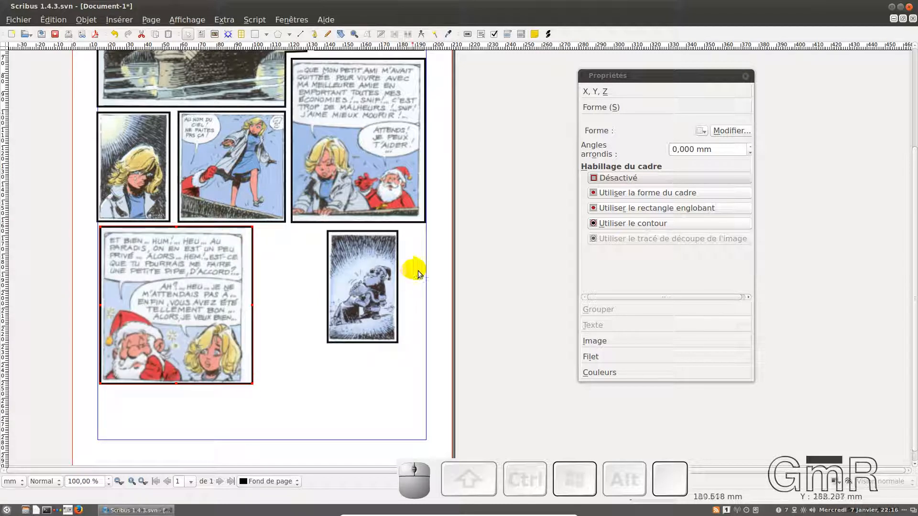
{"action": "left_click_drag", "start_coordinate": [354, 274], "coordinate": [304, 268]}
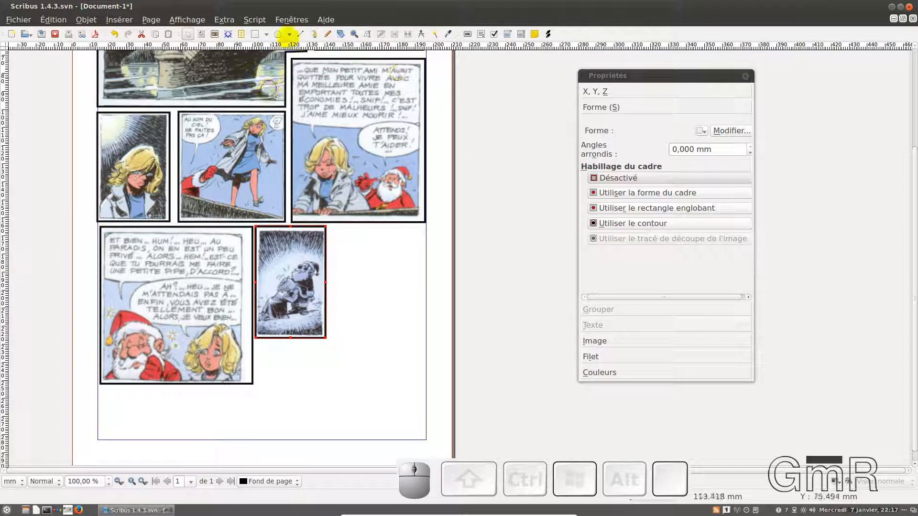
Restore the Scribus window to a smaller size and open PERE_NOEL_EST_ORDURE.PPS from the desktop for editing in LibreOffice Impress.
{"action": "double_click", "coordinate": [248, 7]}
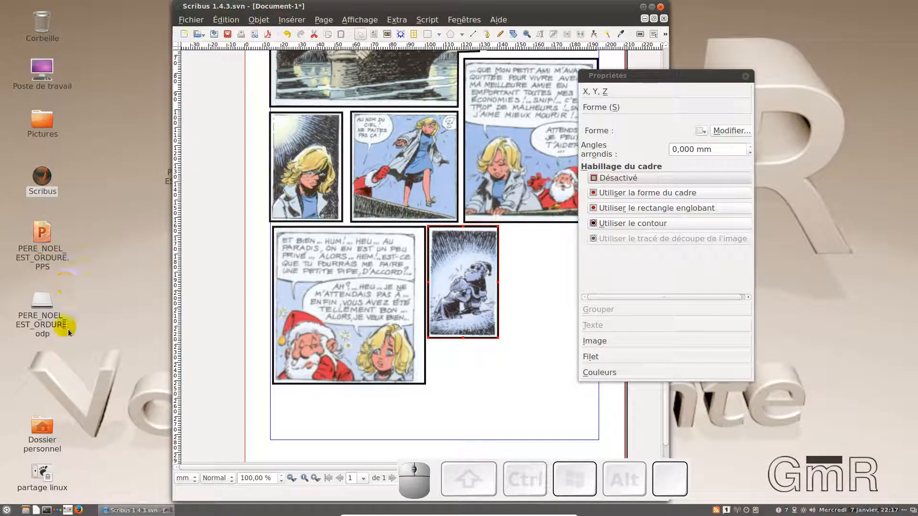
{"action": "left_click", "coordinate": [45, 239]}
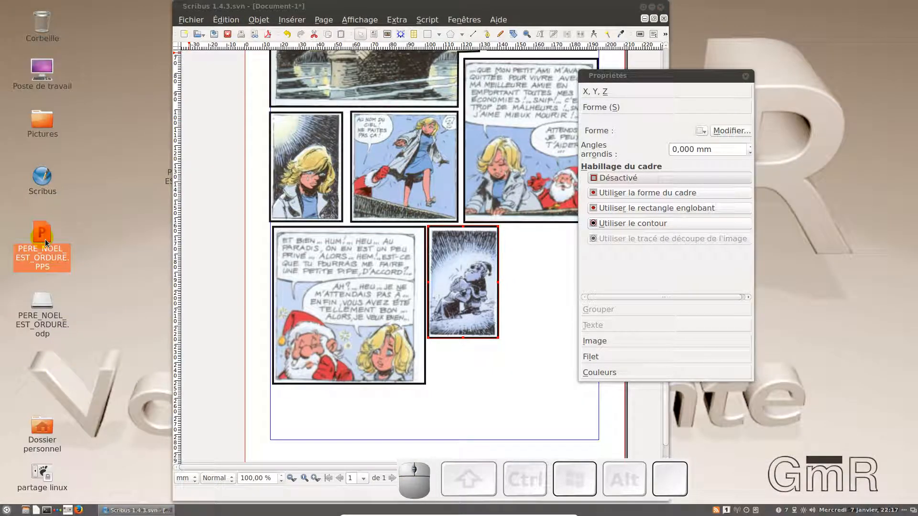
{"action": "double_click", "coordinate": [47, 242]}
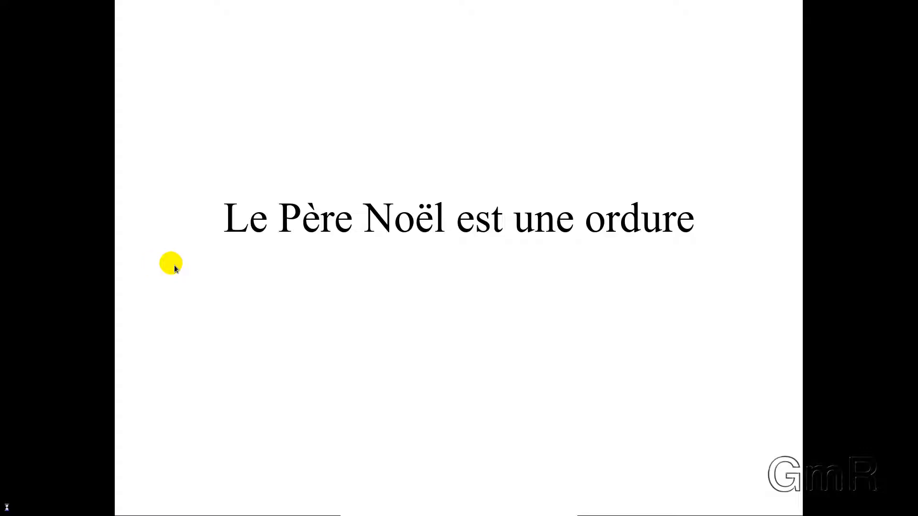
{"action": "right_click", "coordinate": [193, 248]}
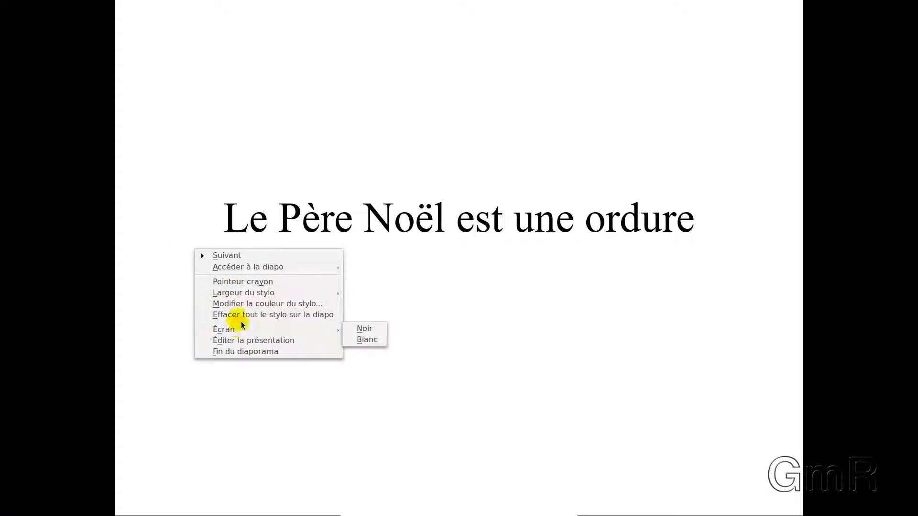
{"action": "left_click", "coordinate": [248, 341]}
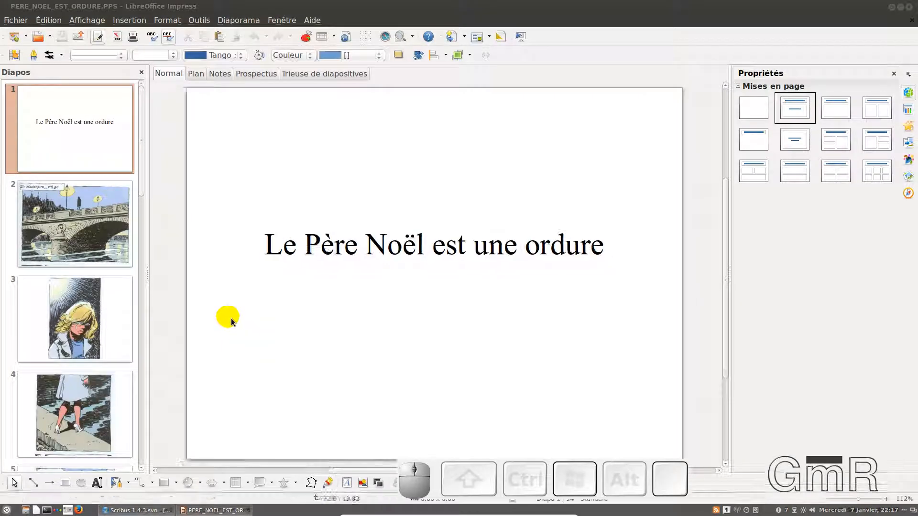
Display slides 5 and 6 of the presentation to follow the order of the comic pictures.
{"action": "scroll", "coordinate": [129, 288], "scroll_direction": "down", "scroll_amount": 5}
{"action": "left_click", "coordinate": [107, 266]}
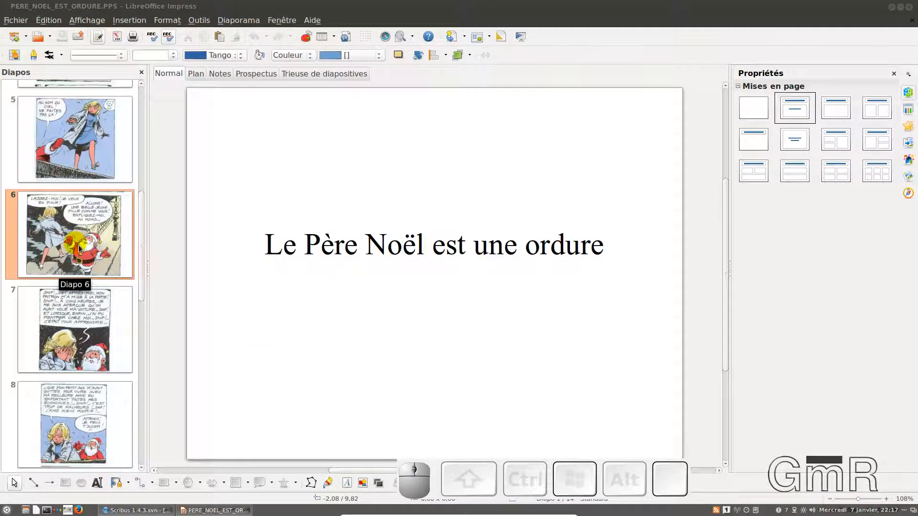
{"action": "scroll", "coordinate": [77, 259], "scroll_direction": "up", "scroll_amount": 2}
{"action": "left_click", "coordinate": [67, 201]}
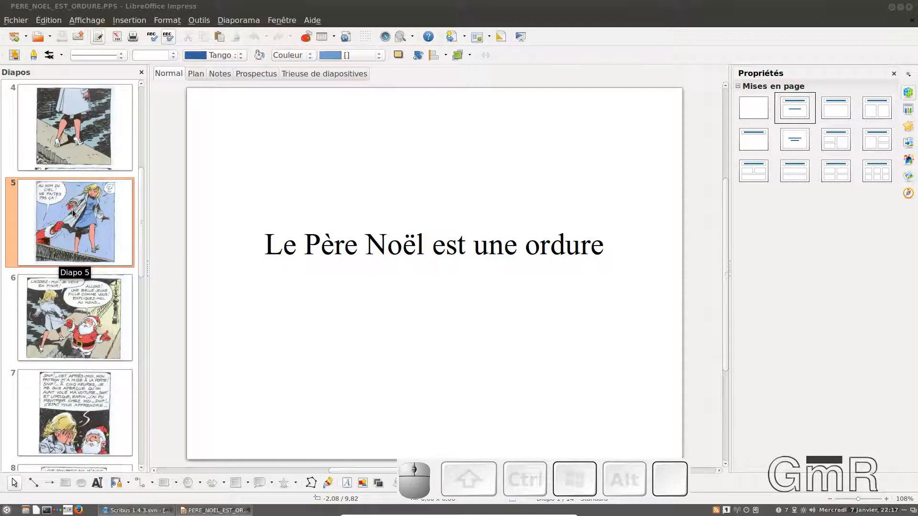
{"action": "left_click", "coordinate": [73, 213]}
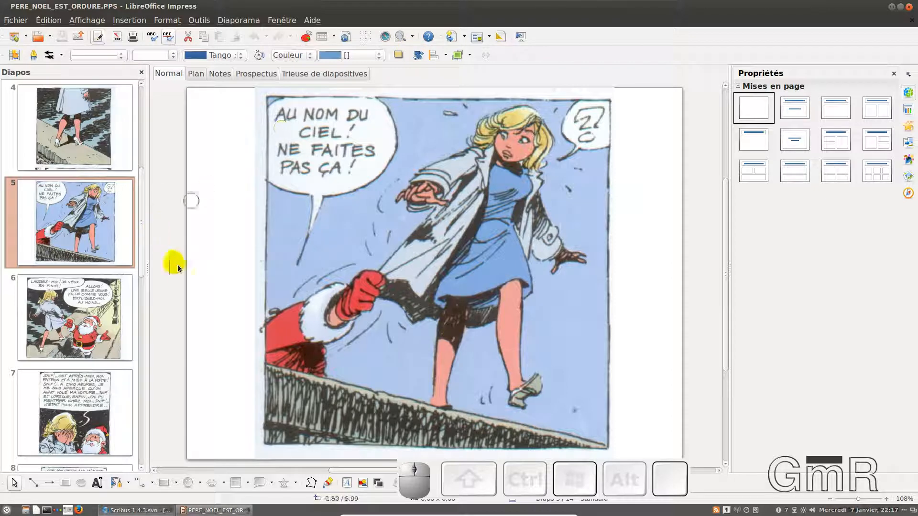
{"action": "left_click", "coordinate": [77, 292]}
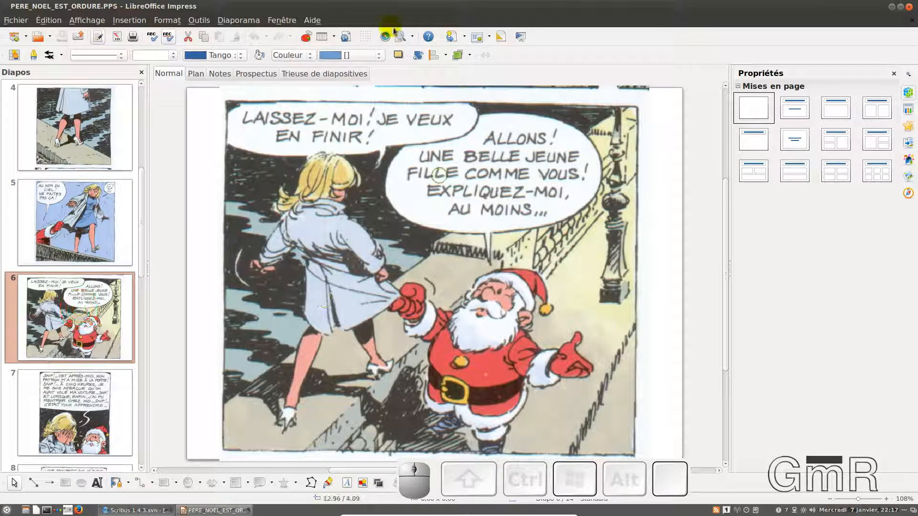
Move the Impress window aside, open the desktop Pictures folder, and enlarge the folder window downwards to show more images.
{"action": "left_click_drag", "start_coordinate": [390, 9], "coordinate": [622, 28]}
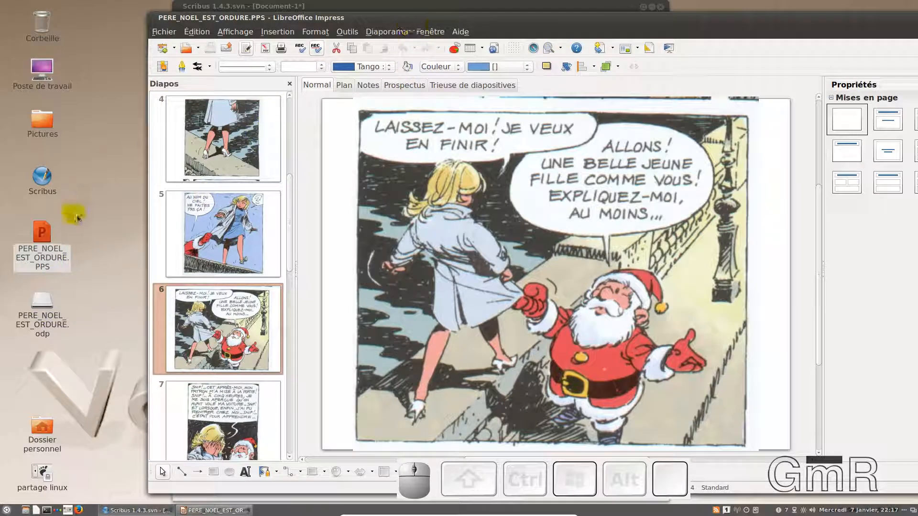
{"action": "double_click", "coordinate": [52, 125]}
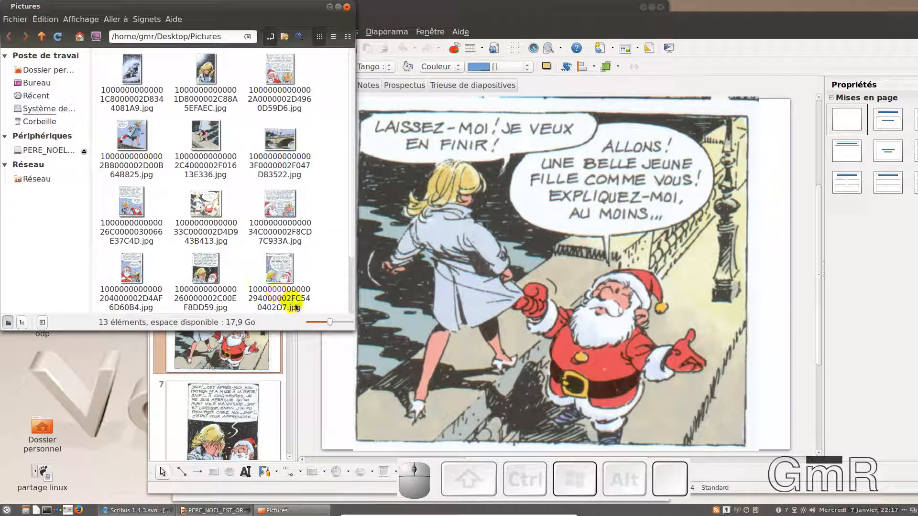
{"action": "left_click_drag", "start_coordinate": [322, 338], "coordinate": [321, 393]}
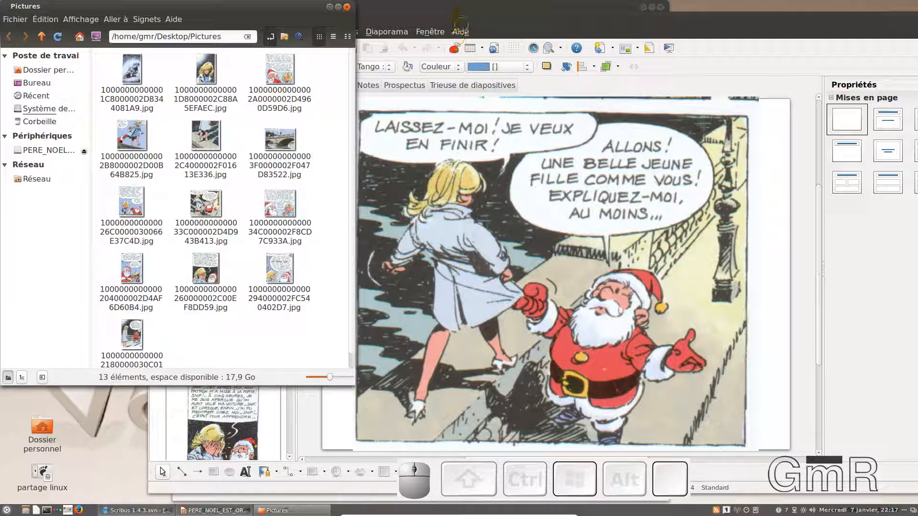
Switch back to the Scribus document and move the Properties palette clear of the comic page.
{"action": "left_click", "coordinate": [463, 18]}
{"action": "left_click", "coordinate": [464, 6]}
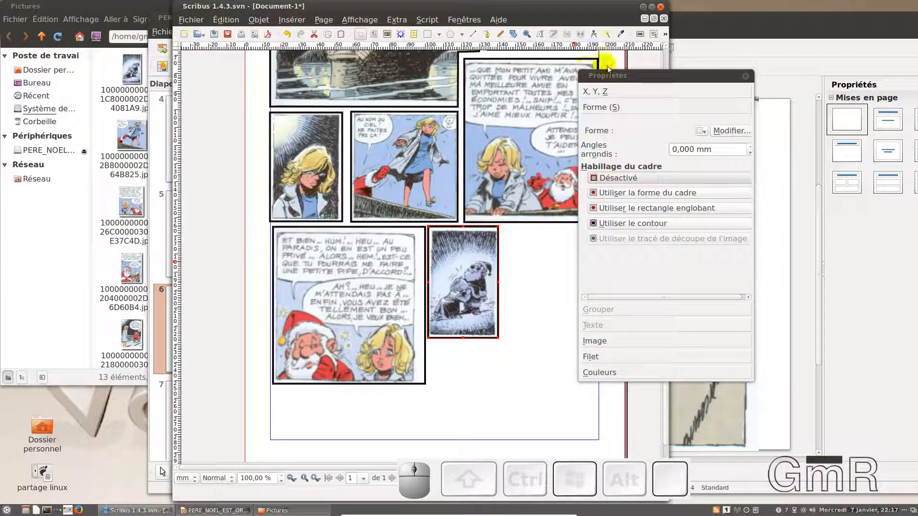
{"action": "left_click_drag", "start_coordinate": [628, 78], "coordinate": [704, 92]}
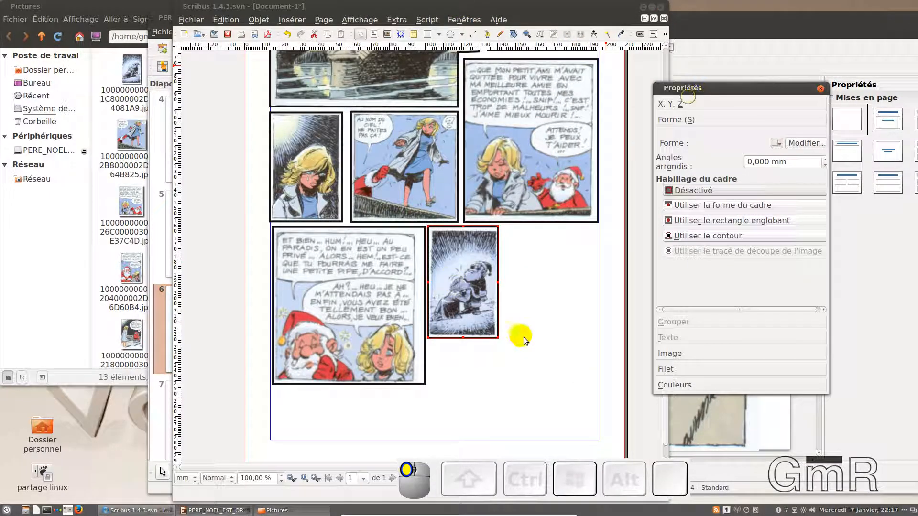
{"action": "scroll", "coordinate": [546, 309], "scroll_direction": "up", "scroll_amount": 1}
{"action": "scroll", "coordinate": [547, 308], "scroll_direction": "up", "scroll_amount": 6}
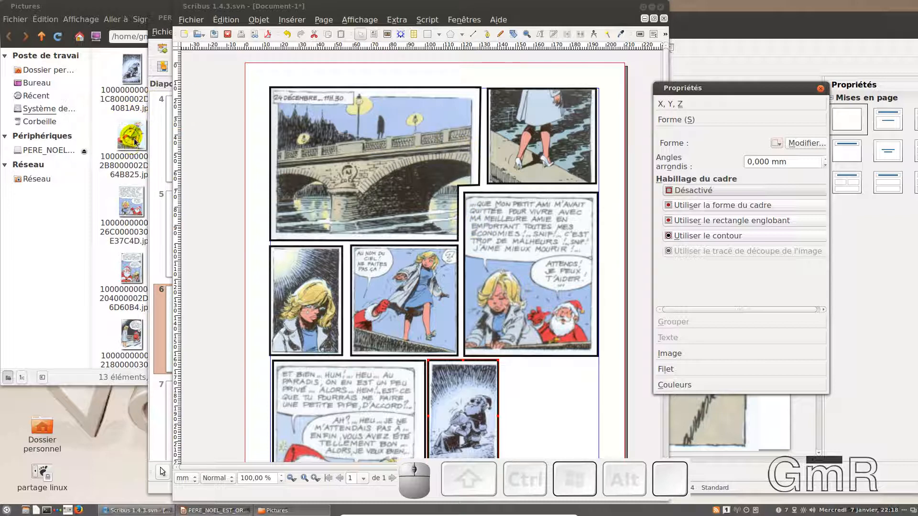
Start exporting the comic page as an image and set the image type to jpg.
{"action": "left_click", "coordinate": [191, 22]}
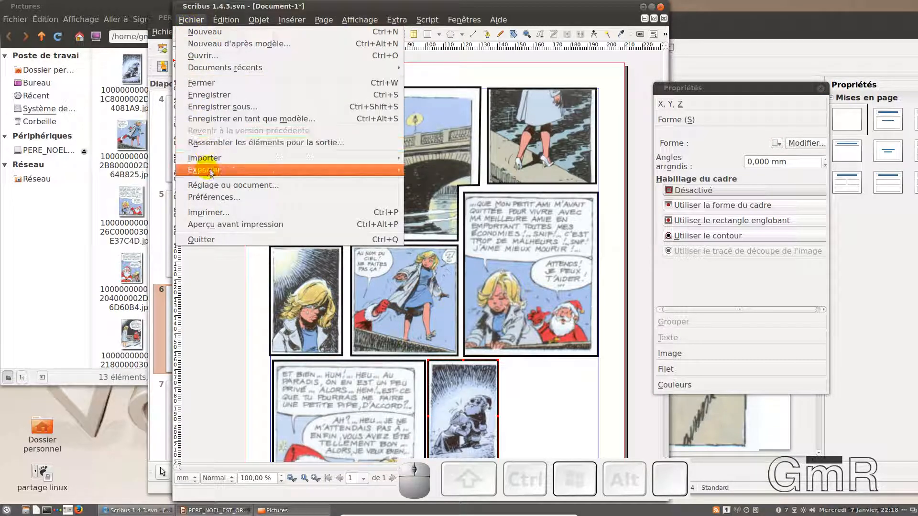
{"action": "mouse_move", "coordinate": [210, 170]}
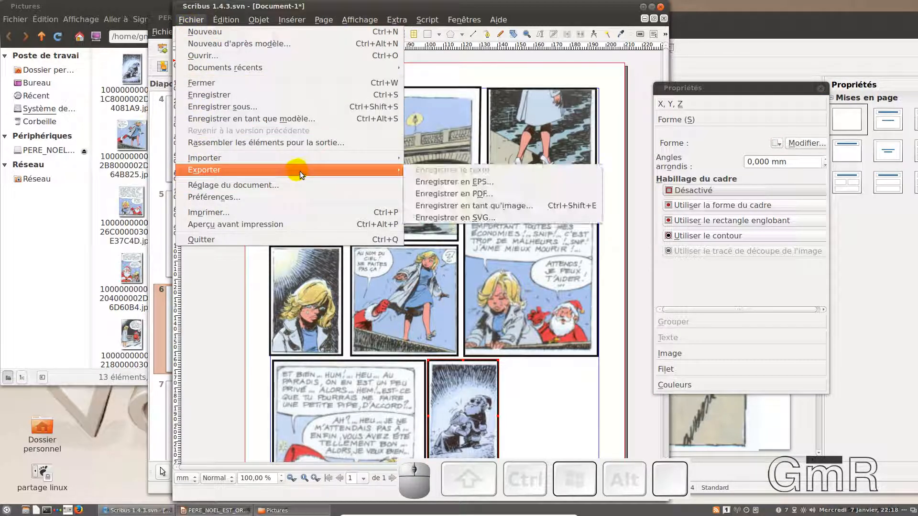
{"action": "left_click", "coordinate": [448, 210]}
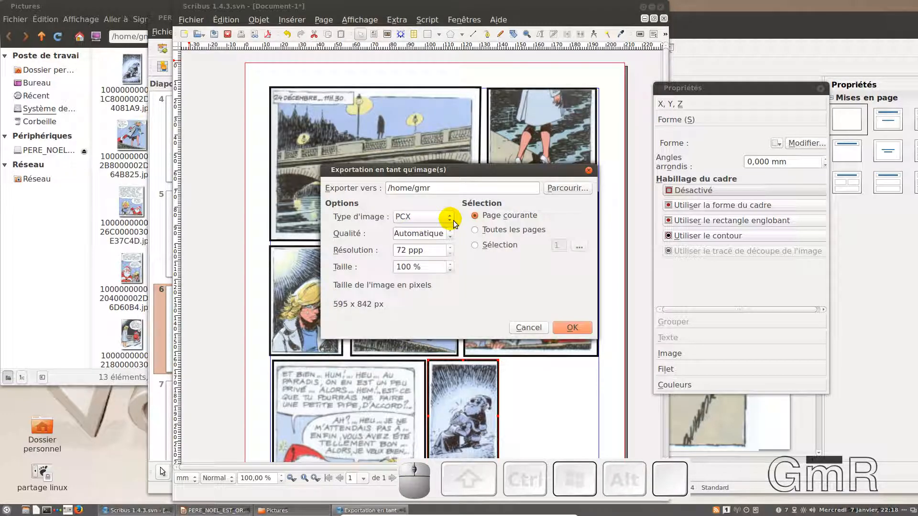
{"action": "left_click", "coordinate": [451, 219]}
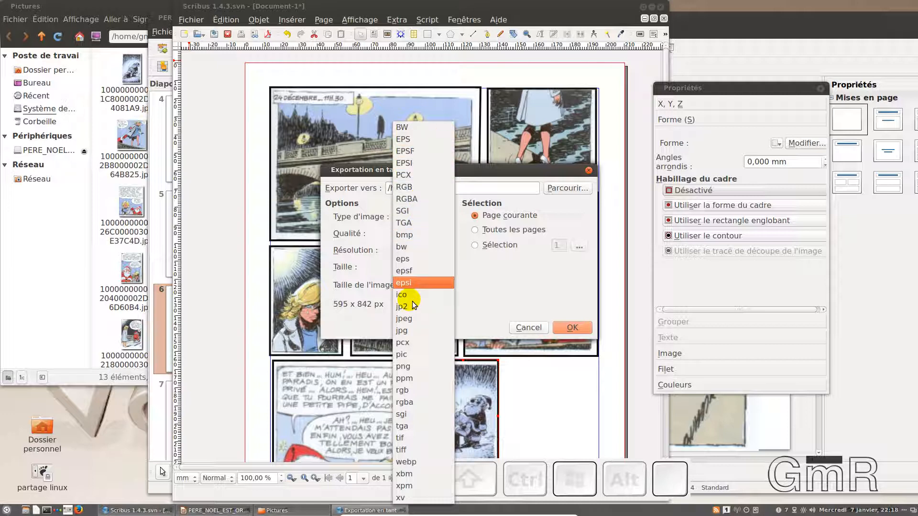
{"action": "left_click", "coordinate": [406, 367]}
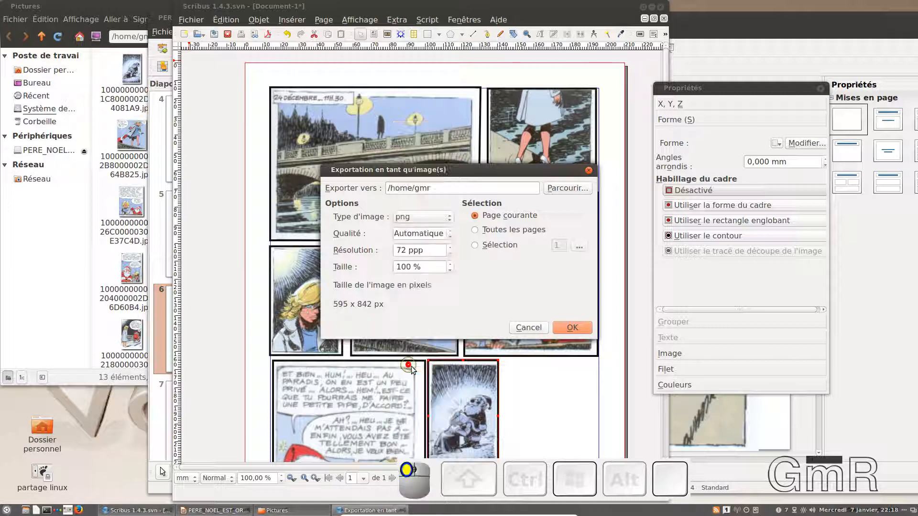
{"action": "left_click", "coordinate": [449, 219]}
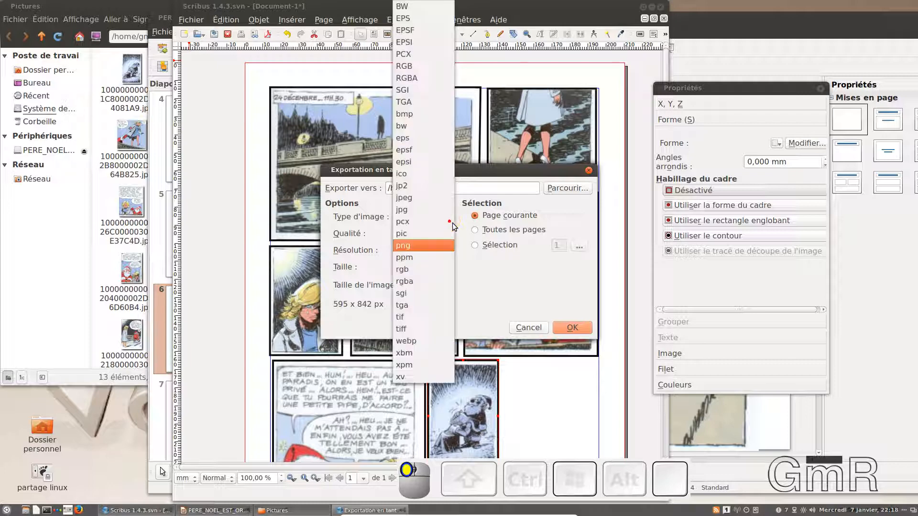
{"action": "left_click", "coordinate": [418, 213]}
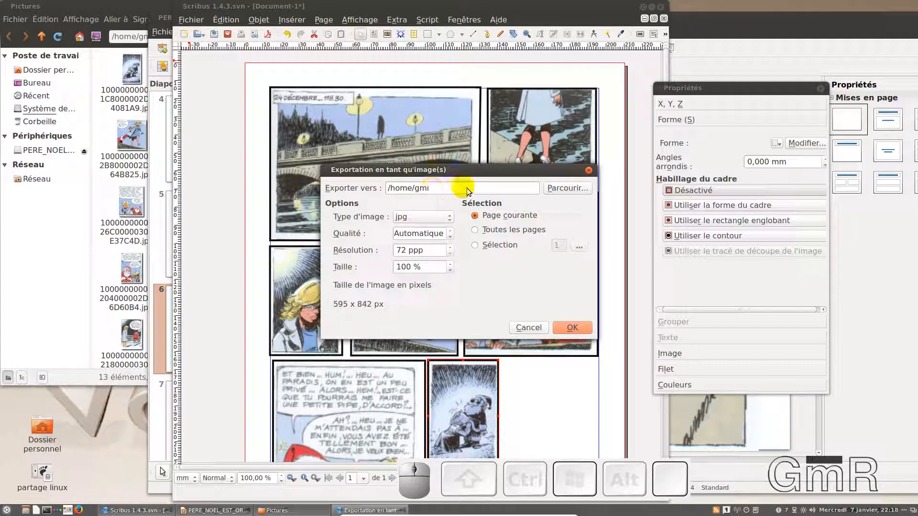
Set the export destination to a folder named bd on the desktop.
{"action": "left_click", "coordinate": [558, 189]}
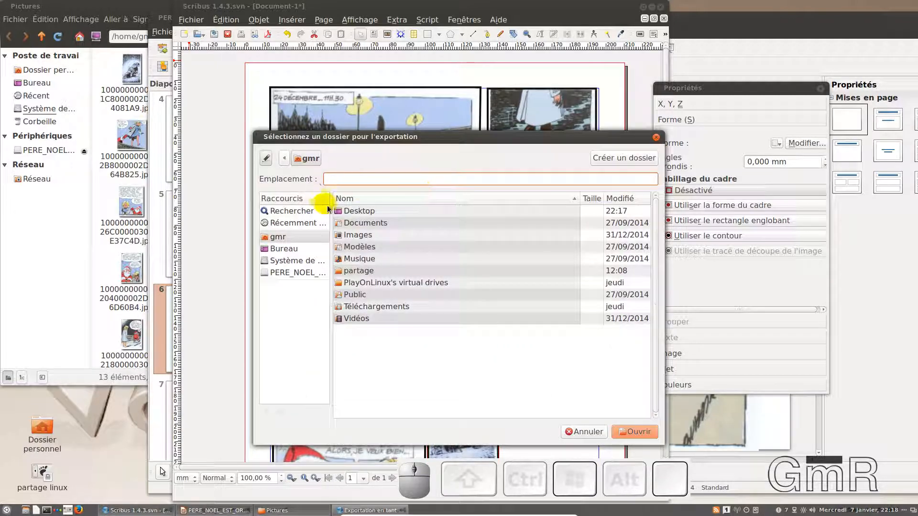
{"action": "double_click", "coordinate": [356, 211]}
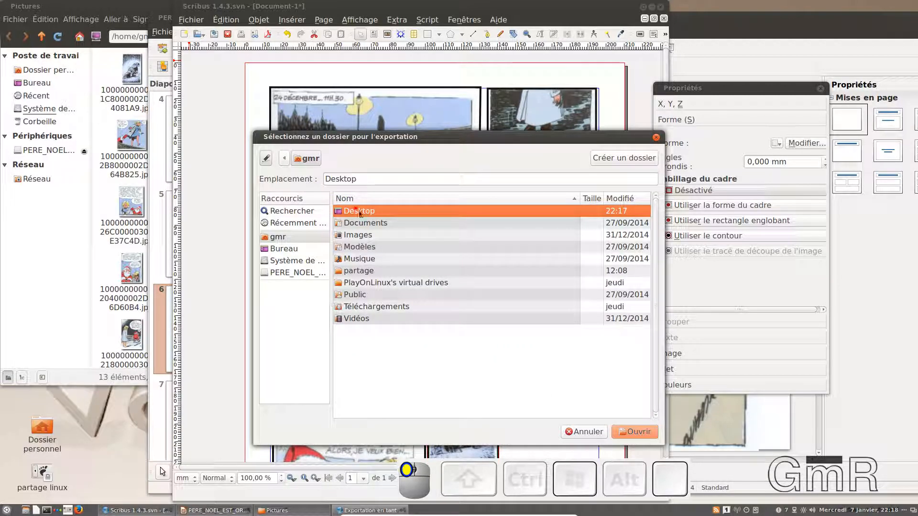
{"action": "left_click", "coordinate": [635, 431]}
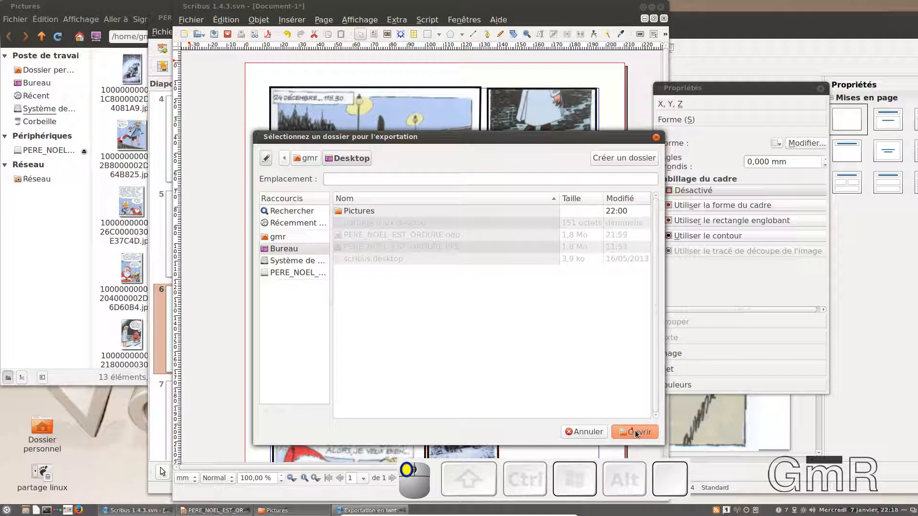
{"action": "left_click", "coordinate": [499, 337]}
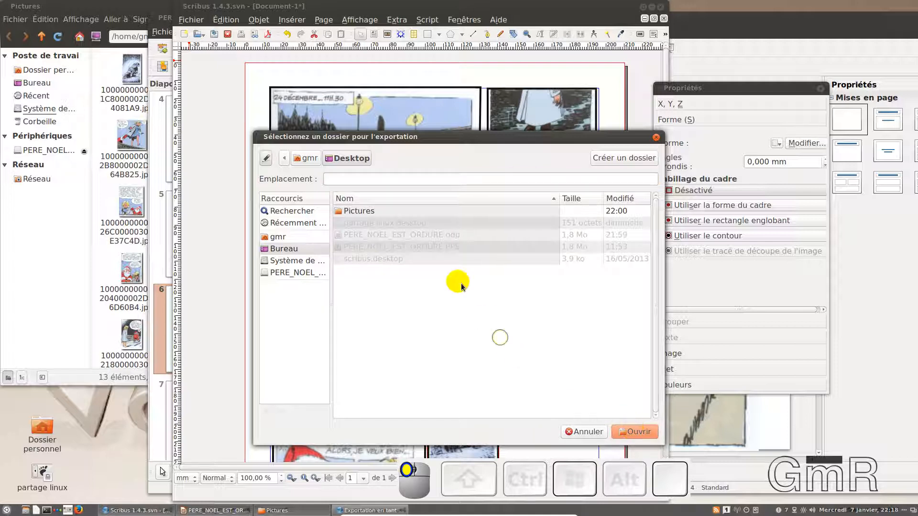
{"action": "left_click", "coordinate": [343, 179]}
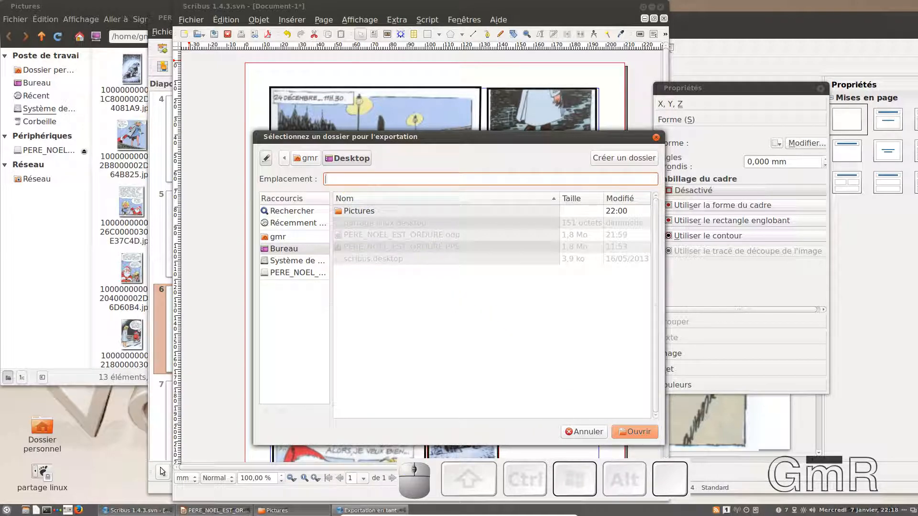
{"action": "type", "text": "bd"}
{"action": "key", "text": "Return"}
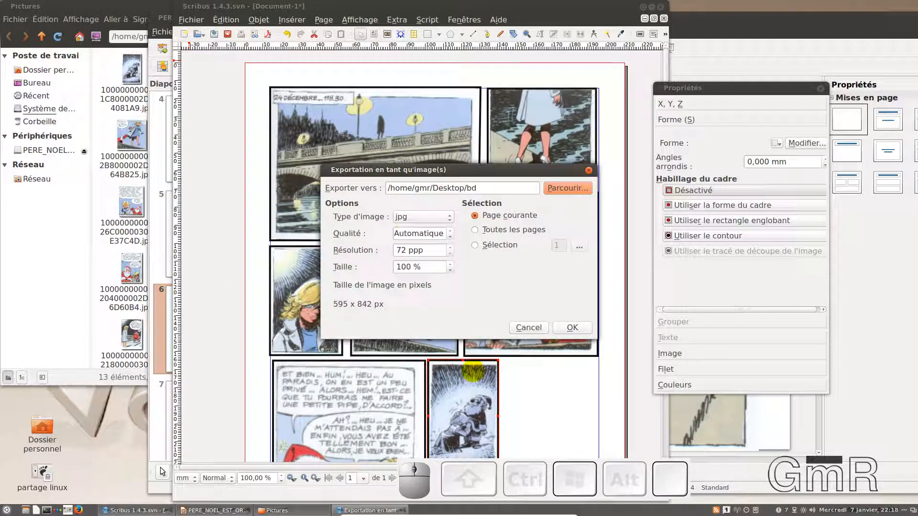
Export the current page at a resolution of 72 ppp and 100 % size.
{"action": "left_click", "coordinate": [452, 249]}
{"action": "left_click", "coordinate": [454, 256]}
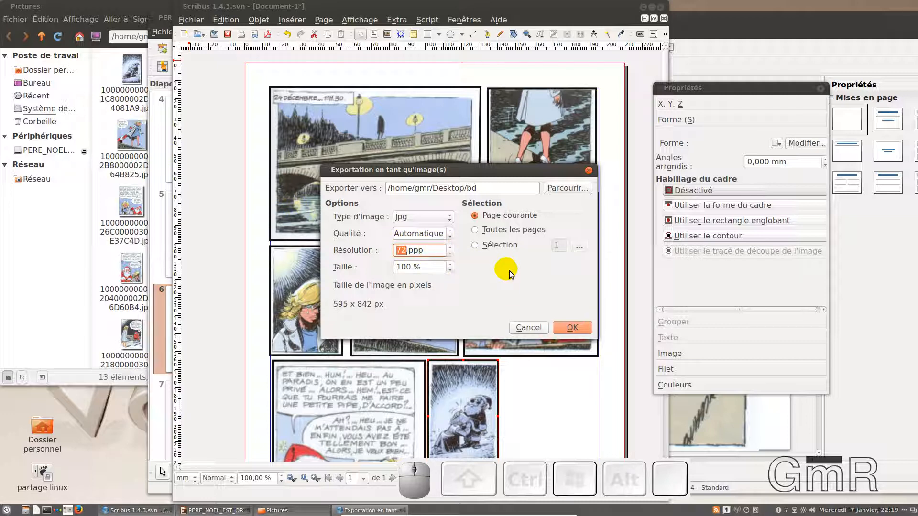
{"action": "left_click", "coordinate": [583, 328]}
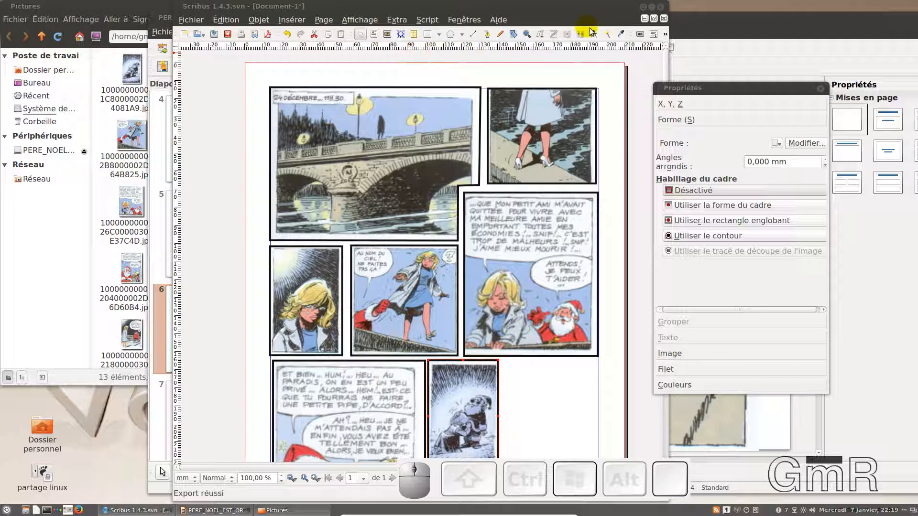
Move the Scribus window aside and close the Pictures folder window to uncover the desktop icons.
{"action": "left_click_drag", "start_coordinate": [626, 7], "coordinate": [745, 108]}
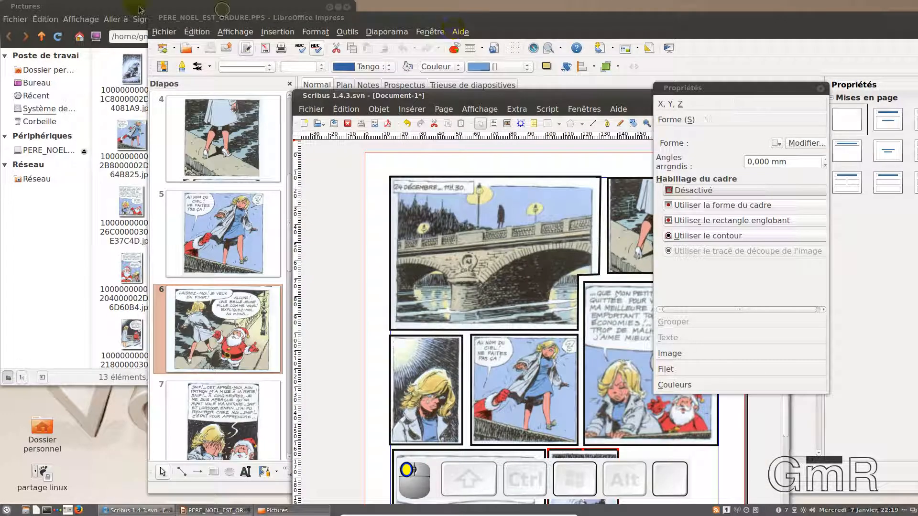
{"action": "left_click", "coordinate": [130, 15]}
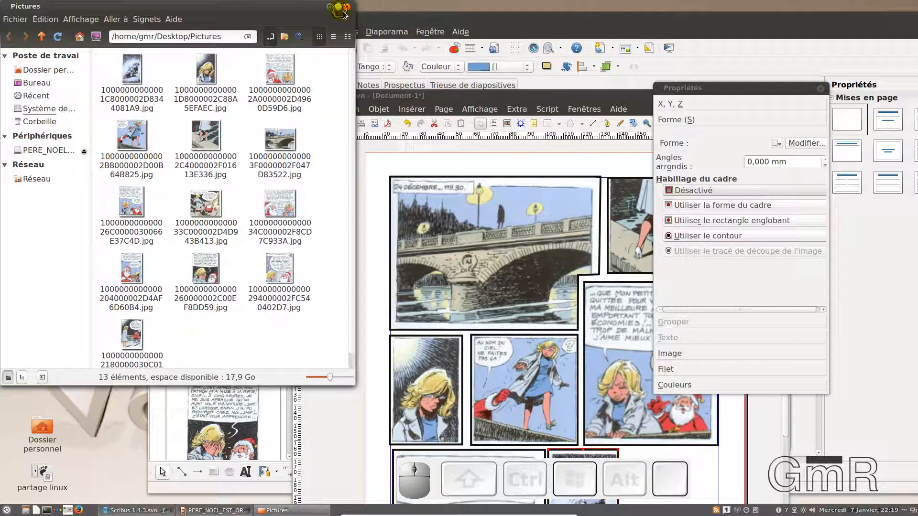
{"action": "left_click", "coordinate": [348, 9]}
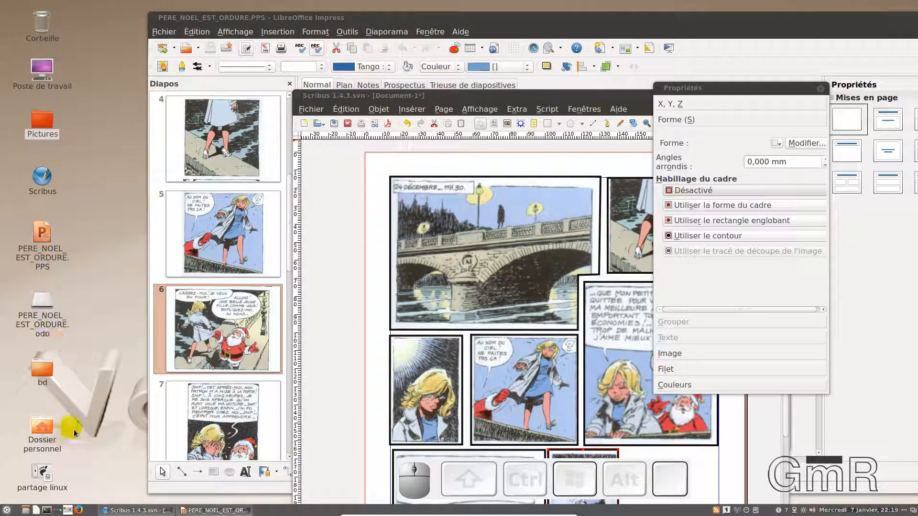
Open the desktop folder bd, check the exported Document-1-page001.jpg in the image viewer, and close the viewer.
{"action": "left_click", "coordinate": [47, 379]}
{"action": "left_click", "coordinate": [47, 379]}
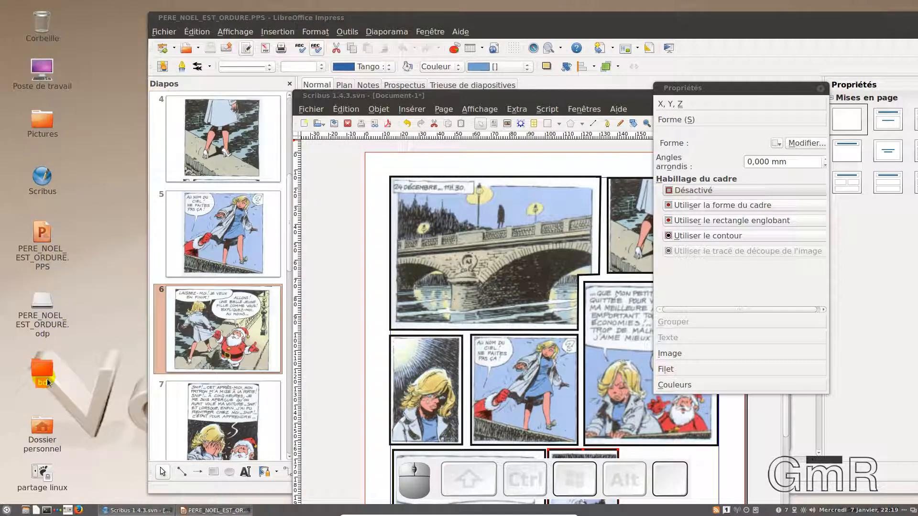
{"action": "double_click", "coordinate": [47, 379]}
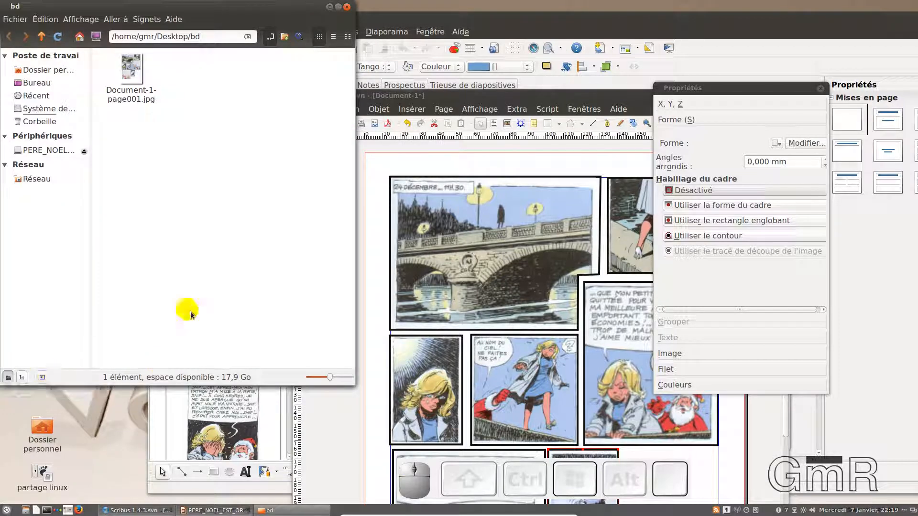
{"action": "double_click", "coordinate": [136, 101]}
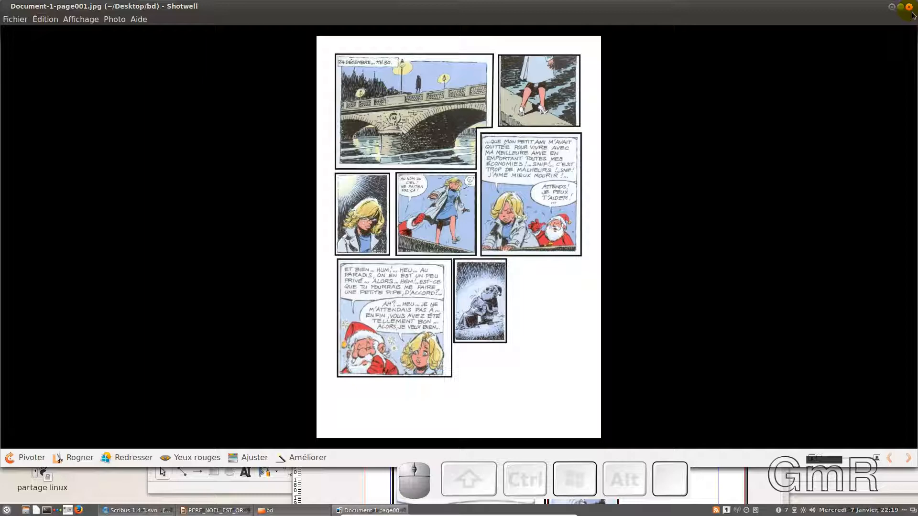
{"action": "left_click", "coordinate": [909, 7]}
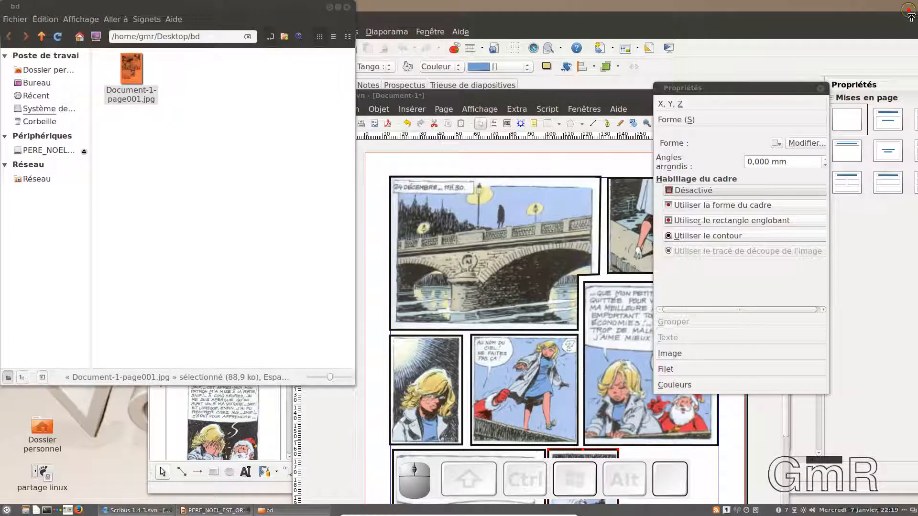